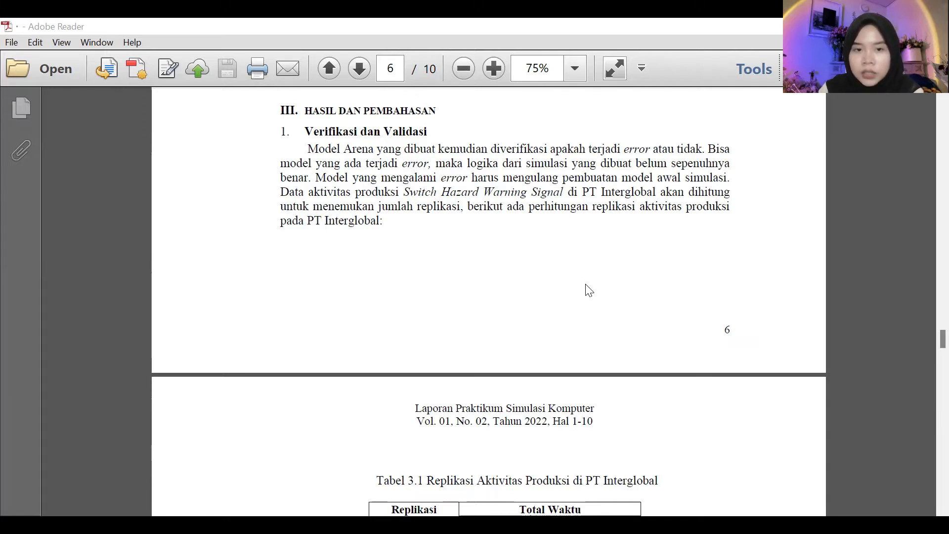
scroll(588, 290, down, 2)
scroll(588, 290, up, 3)
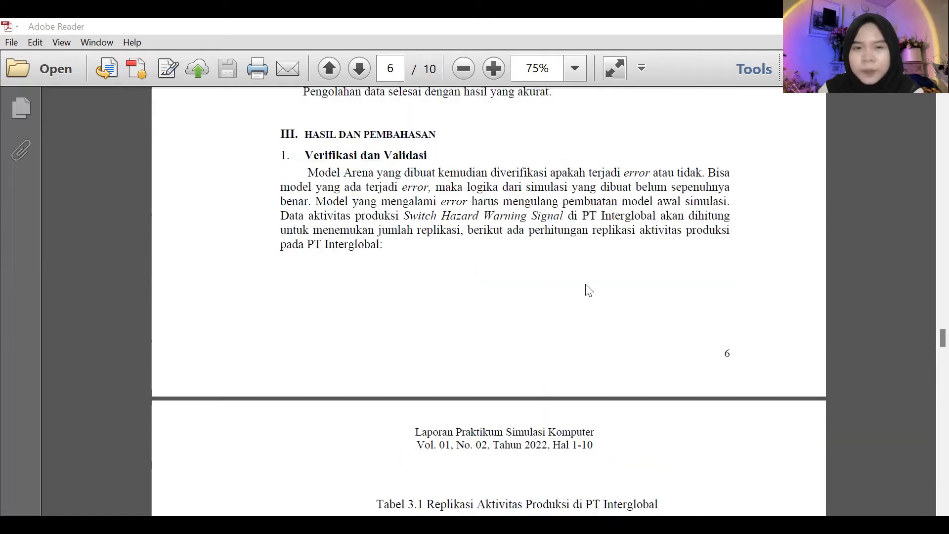
scroll(588, 290, down, 10)
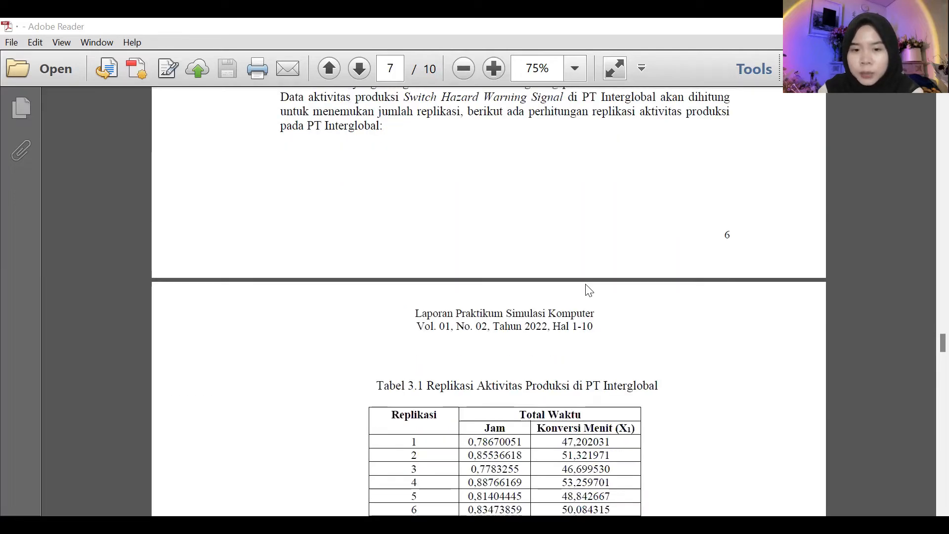
scroll(586, 285, up, 15)
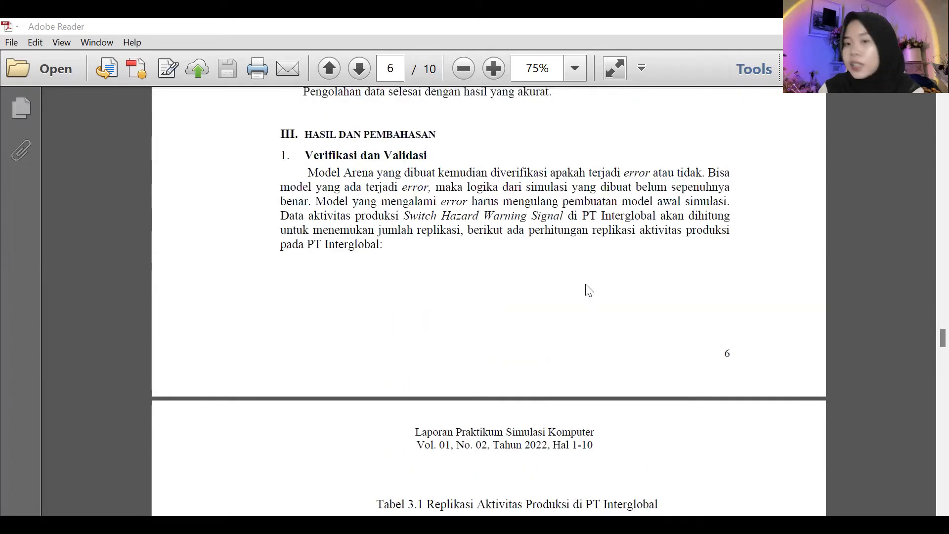
Go back to Table 2.1 in the report and open a blank Notepad window, narrowed so the measurement columns stay visible.
scroll(588, 290, up, 4)
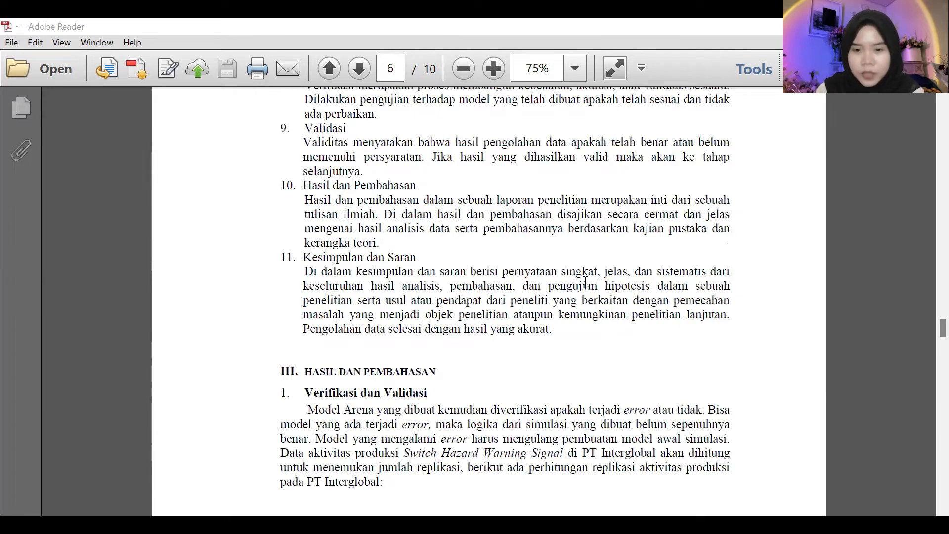
scroll(586, 282, up, 20)
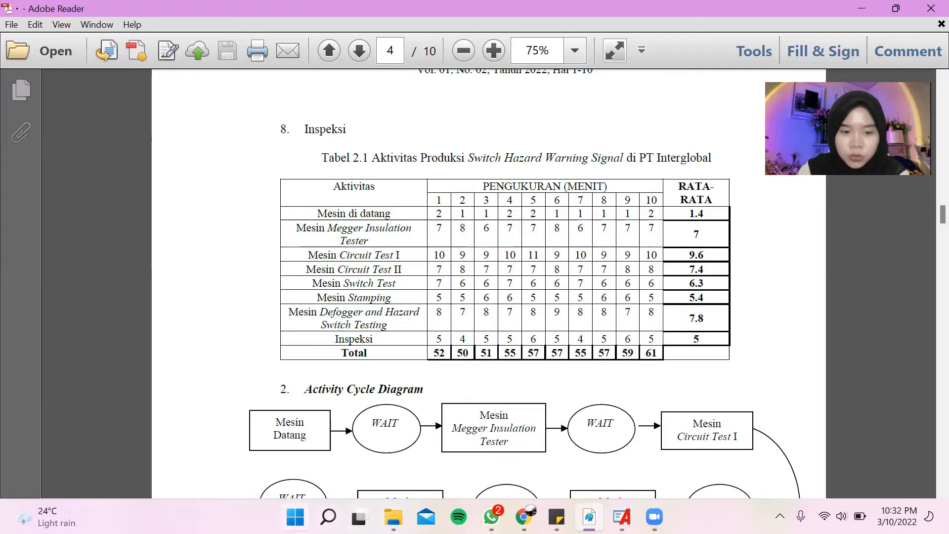
key(super)
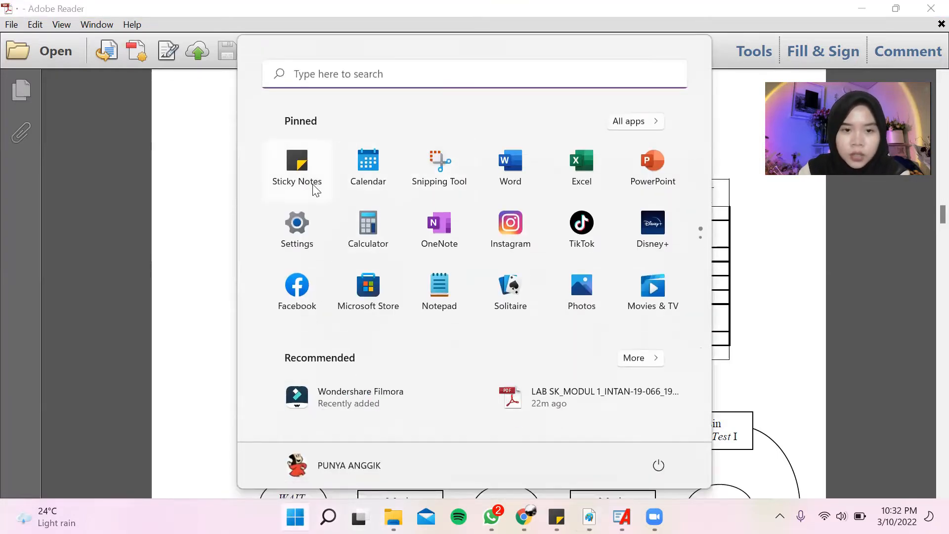
click(438, 291)
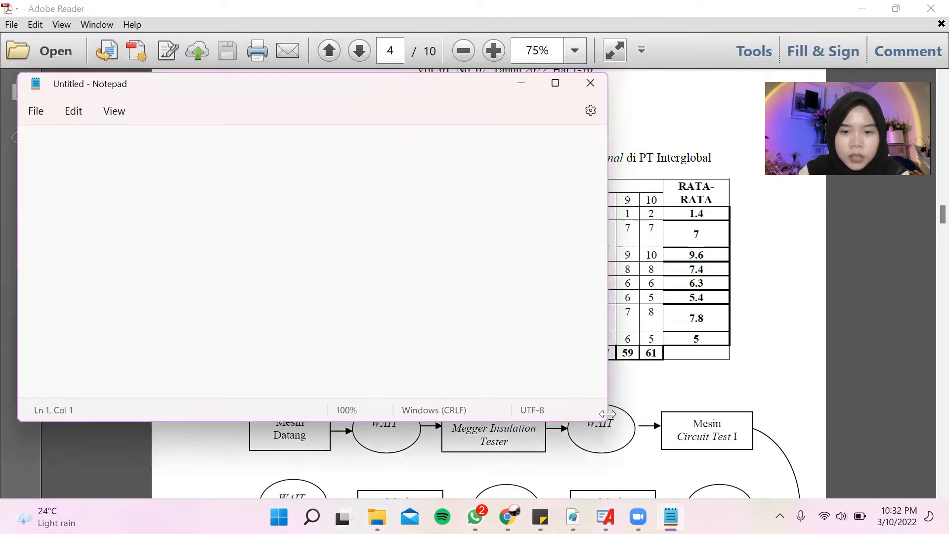
drag(607, 413, 310, 413)
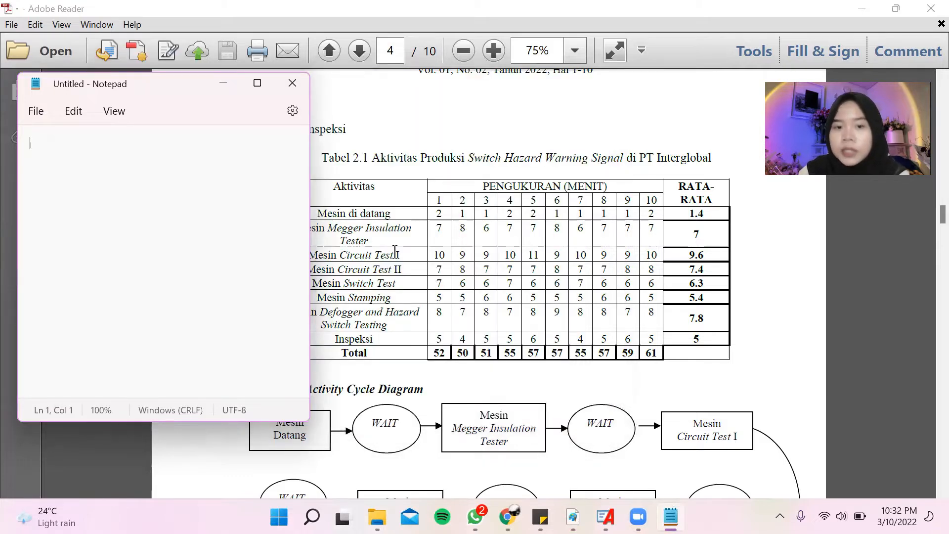
Copy the ten Mesin Megger Insulation Tester measurements from Table 2.1 into the blank Notepad document.
drag(438, 228, 649, 232)
key(ctrl+c)
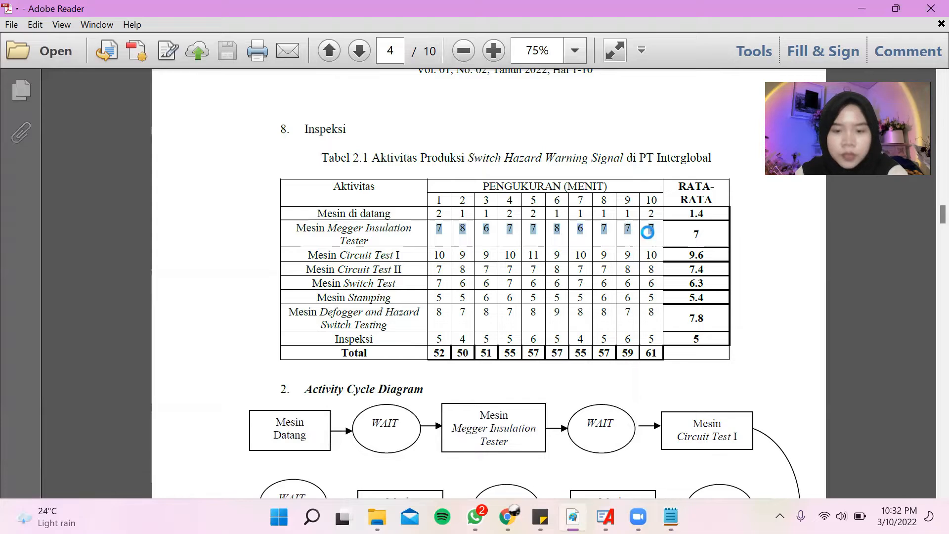
click(671, 517)
key(ctrl+v)
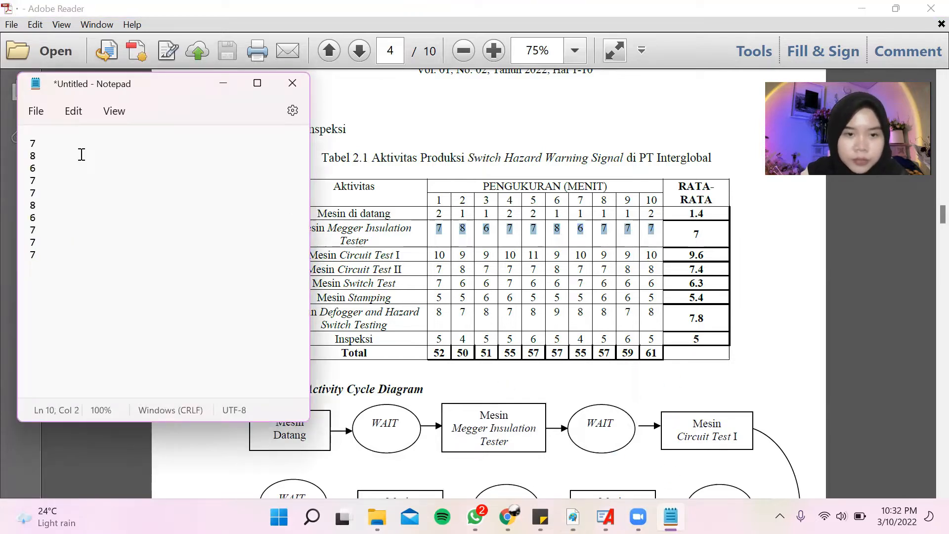
Start saving the note under a new name, create a folder named PT Interglobal on the Desktop and open it.
click(36, 115)
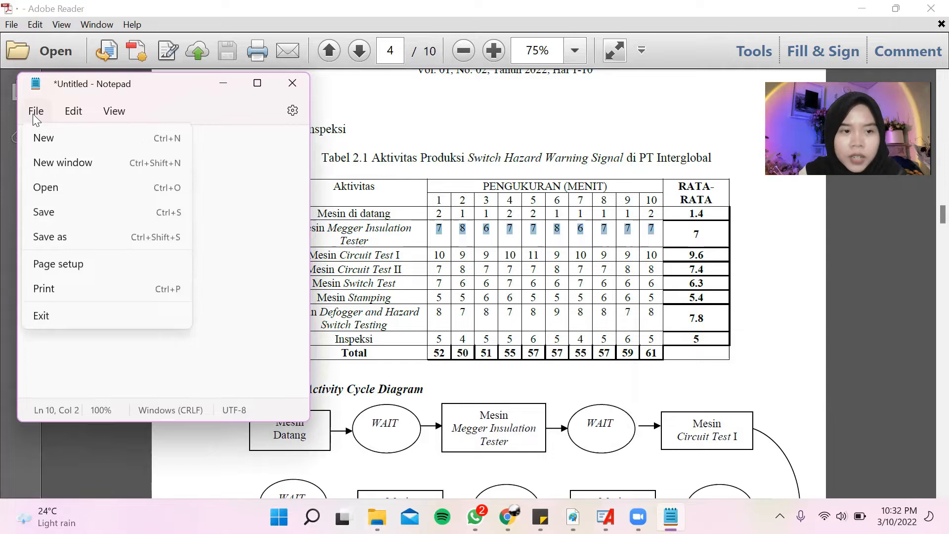
click(56, 245)
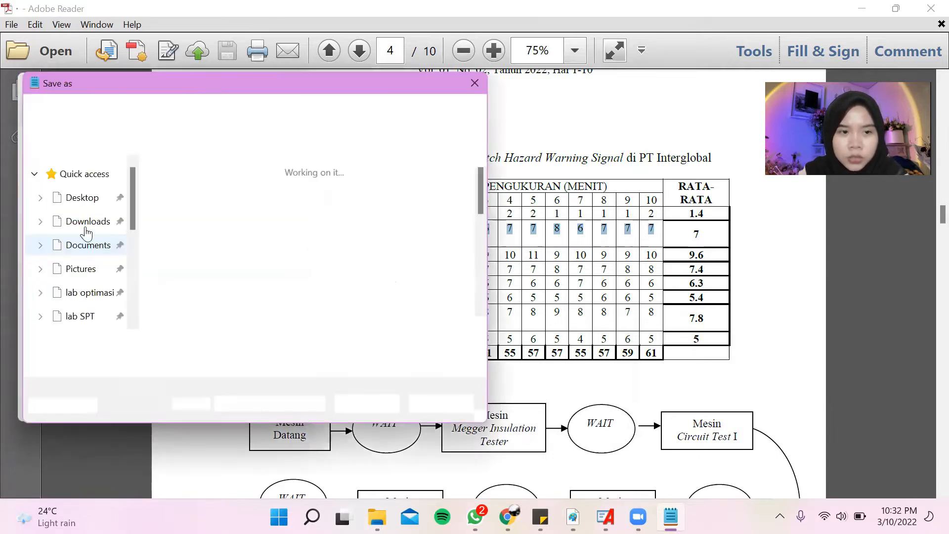
scroll(91, 259, up, 5)
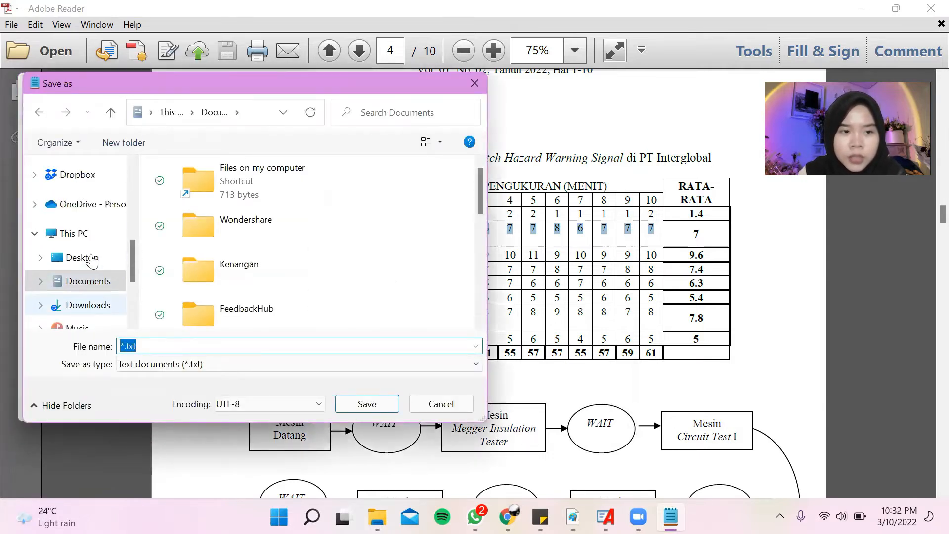
scroll(91, 259, up, 4)
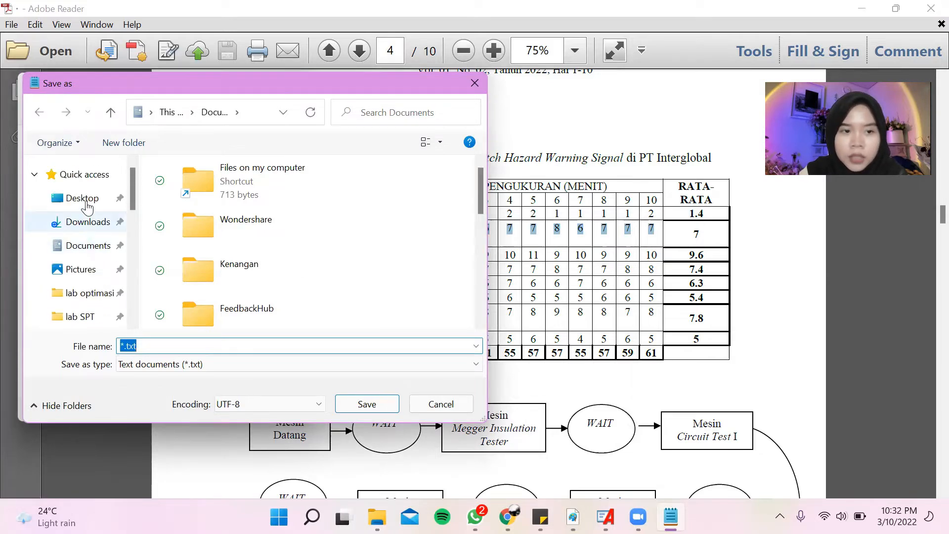
click(85, 199)
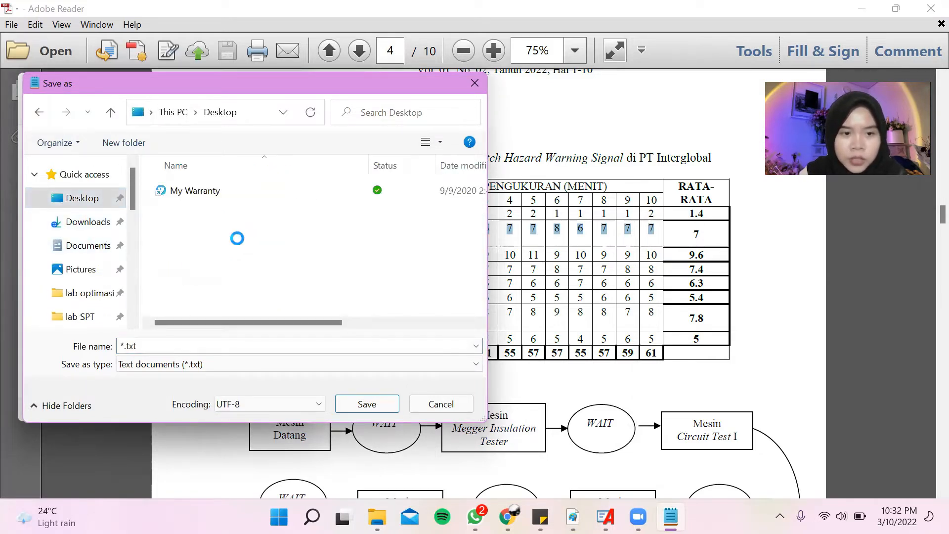
right_click(237, 238)
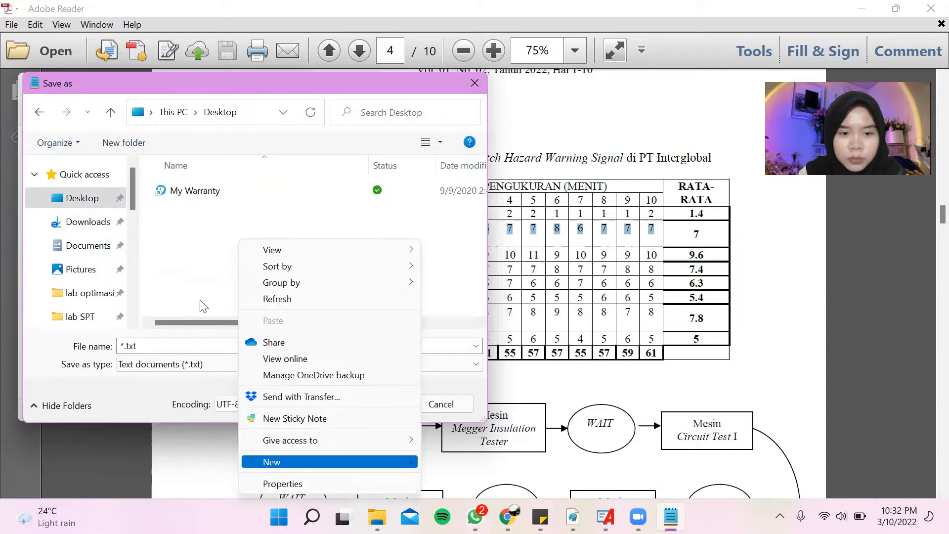
mouse_move(272, 461)
click(508, 144)
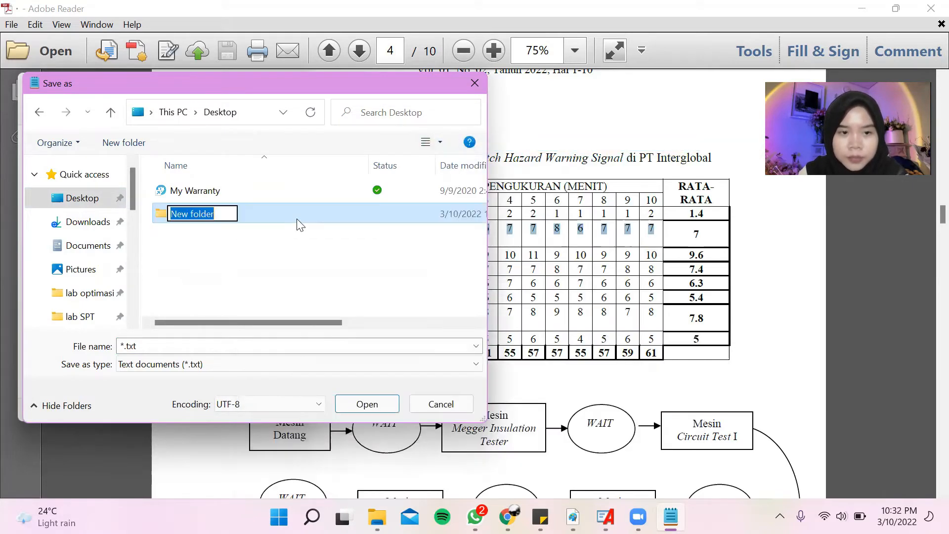
text(PT I)
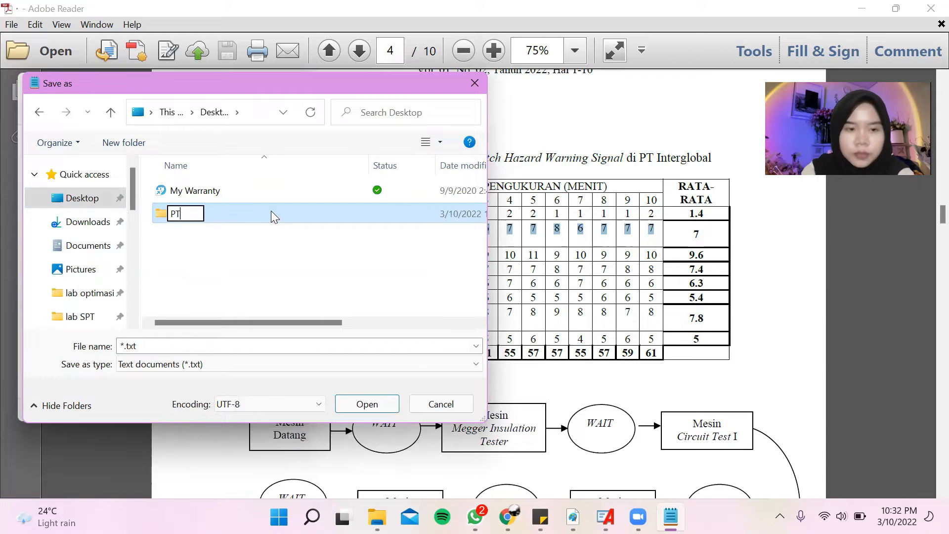
text(nterg)
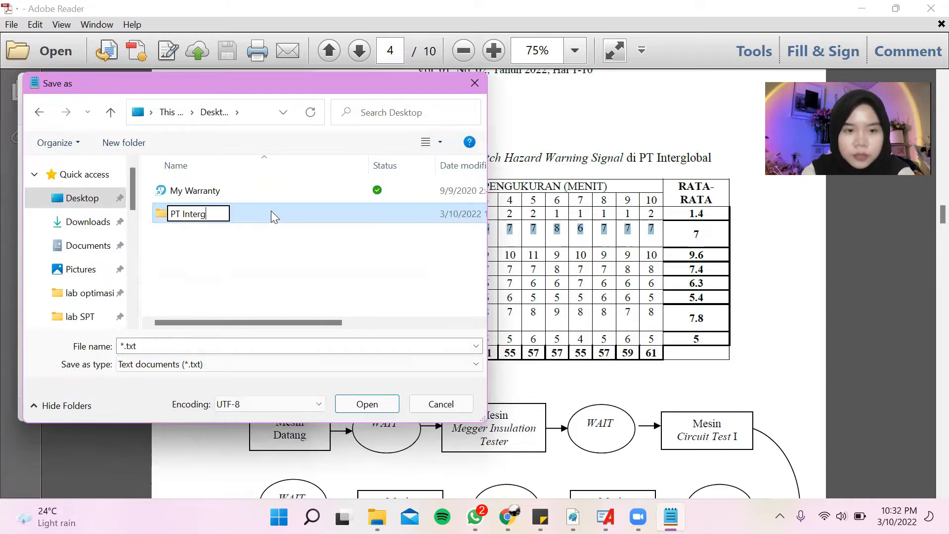
text(lobal)
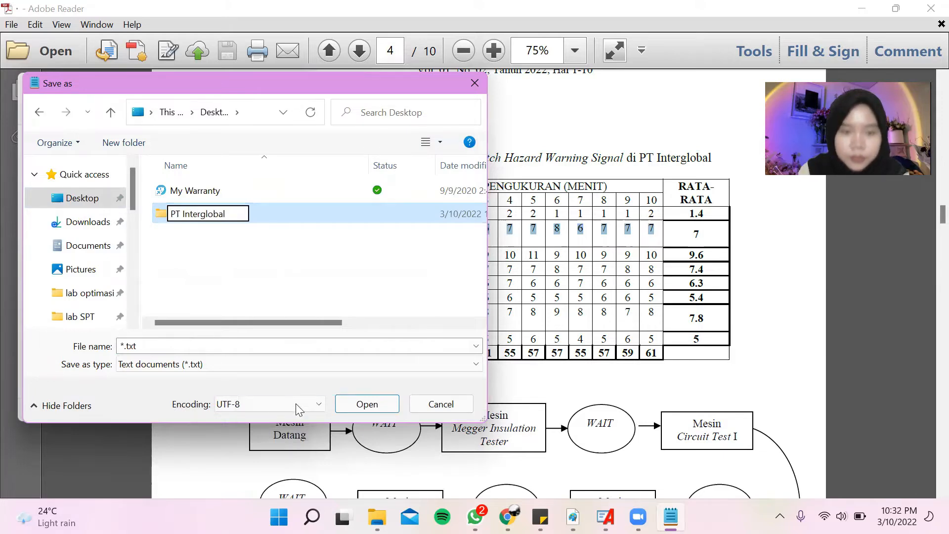
click(343, 408)
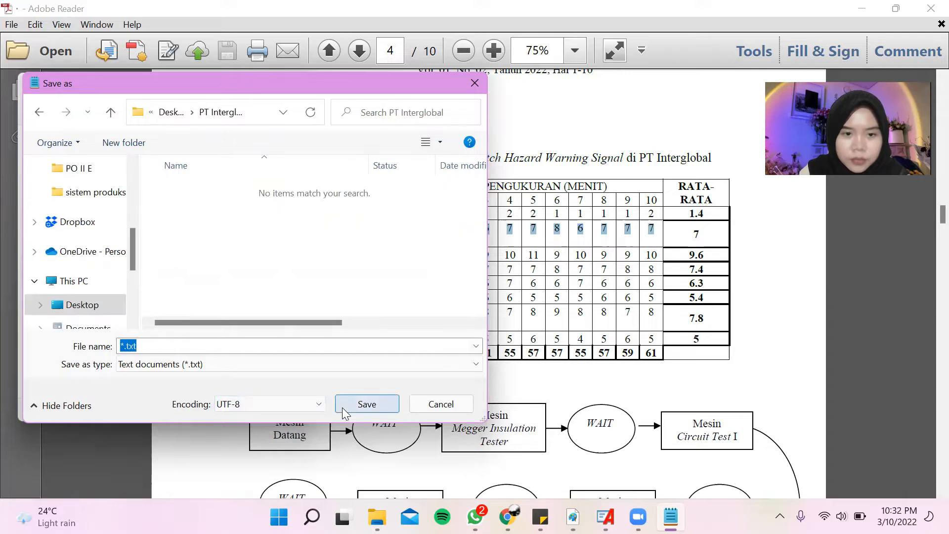
Save the Megger Insulation Tester values as text file 1 in the PT Interglobal folder.
click(119, 341)
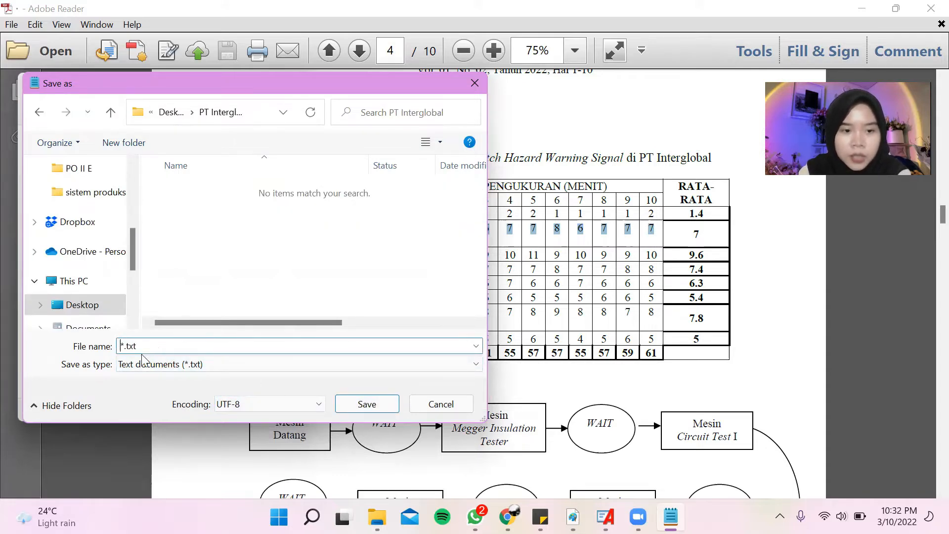
text(1)
click(356, 401)
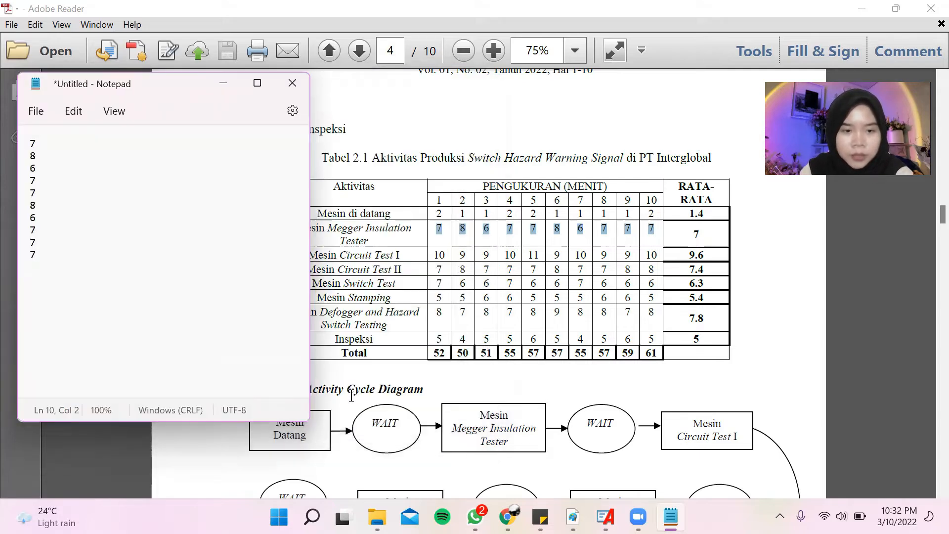
Replace the Notepad values with the ten Mesin Circuit Test I measurements copied from Table 2.1.
drag(432, 251, 644, 254)
key(ctrl+c)
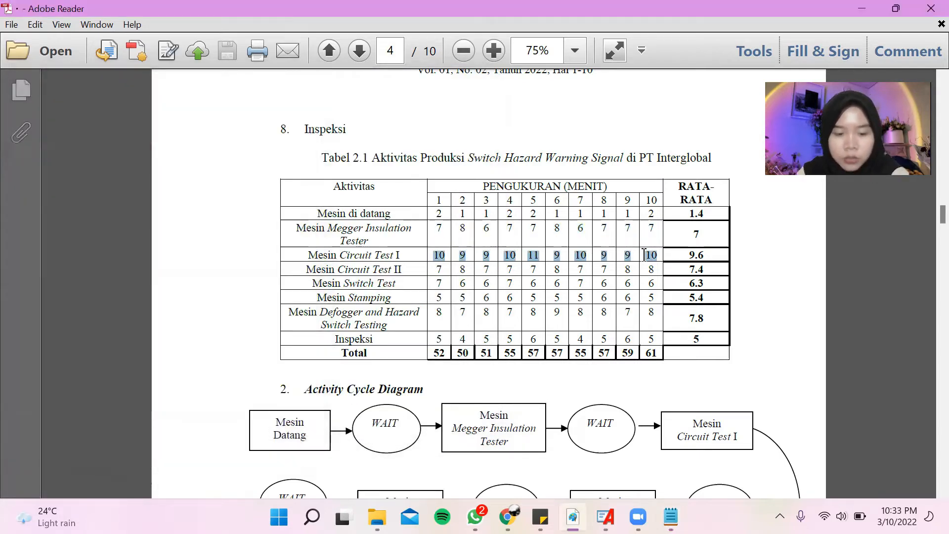
mouse_move(670, 516)
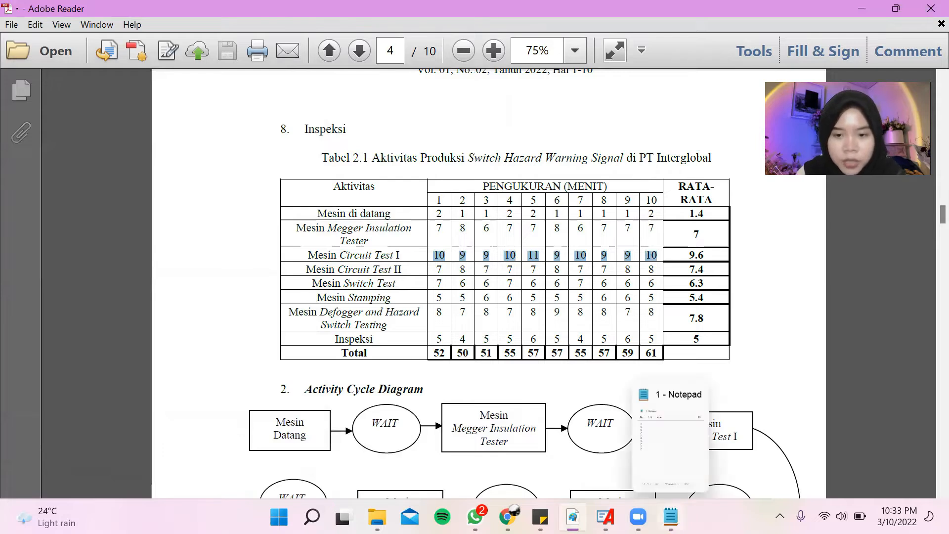
click(661, 462)
drag(30, 139, 39, 255)
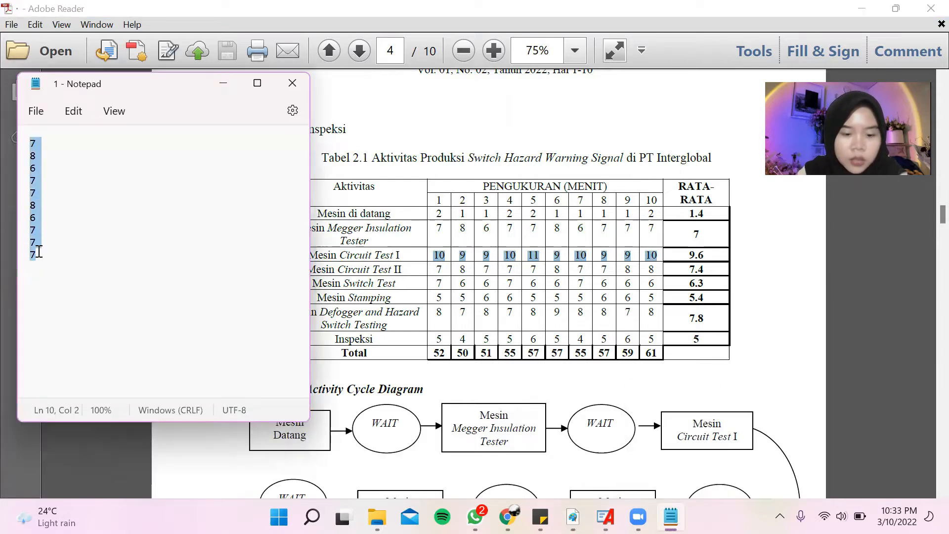
key(ctrl+v)
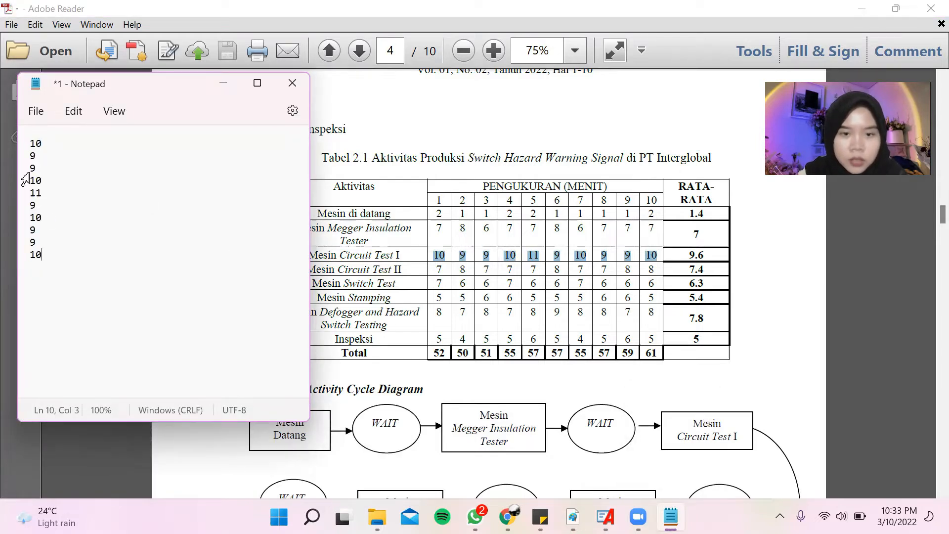
Save the Circuit Test I values as a separate text file named 2 in the PT Interglobal folder.
click(36, 110)
click(62, 238)
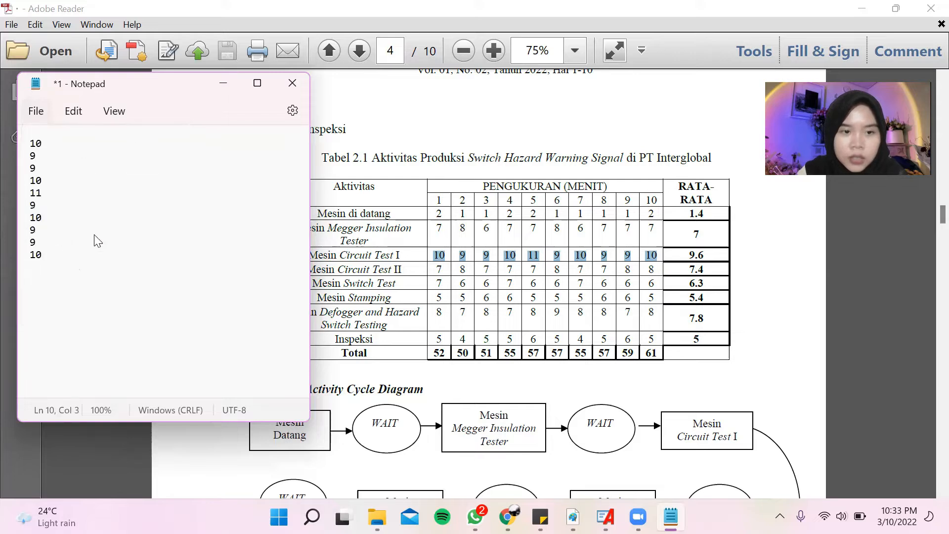
text(2)
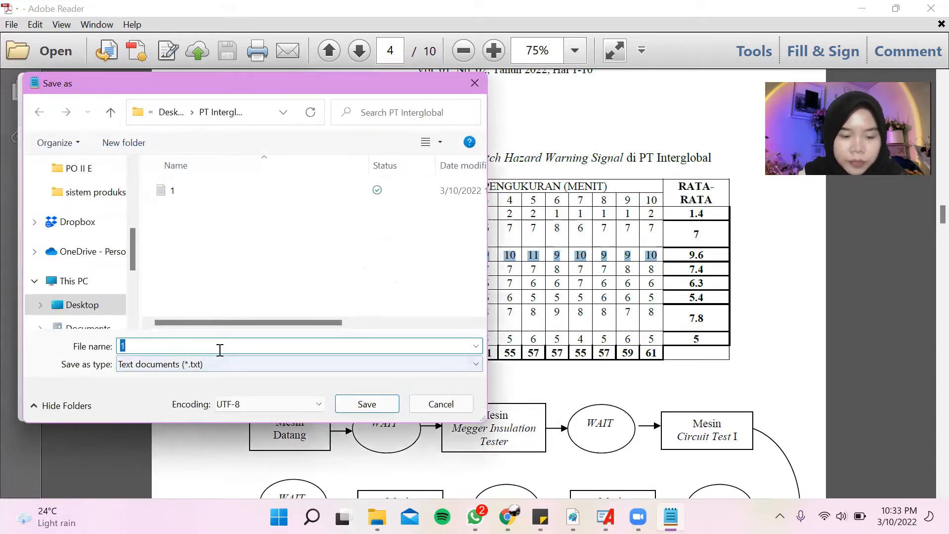
click(370, 405)
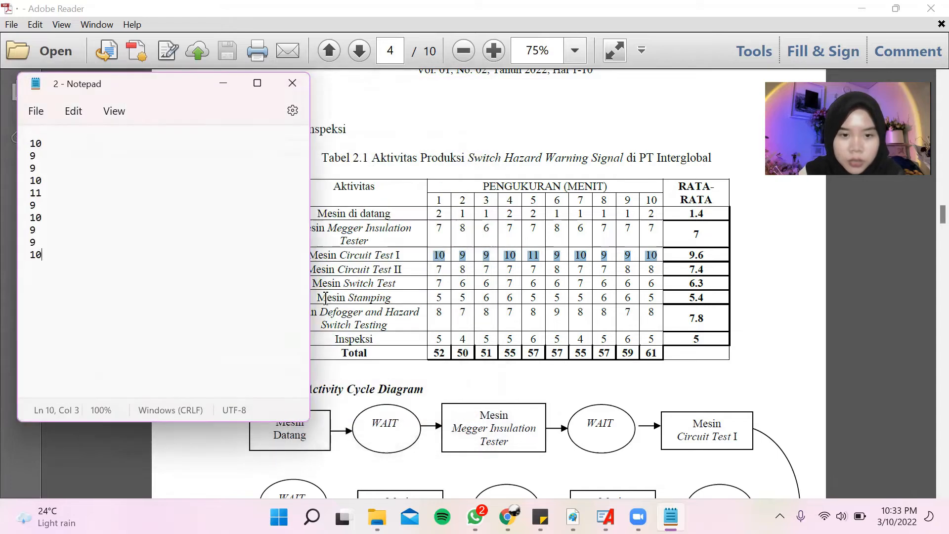
Replace the Notepad values with the ten Mesin Circuit Test II measurements copied from Table 2.1.
drag(439, 269, 653, 271)
key(ctrl+c)
click(670, 516)
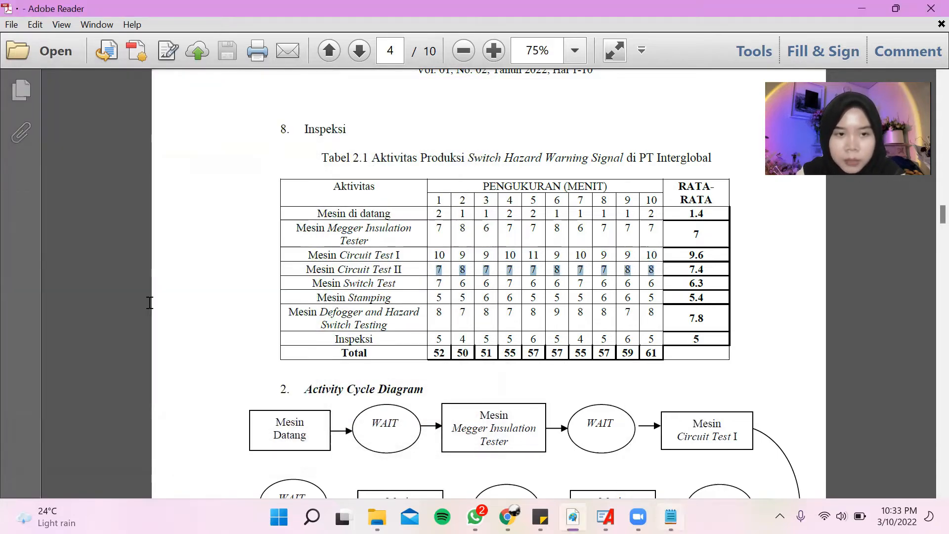
drag(35, 142, 60, 254)
key(BackSpace)
key(BackSpace)
key(ctrl+v)
Save the Circuit Test II values as a separate text file named 3 in the PT Interglobal folder.
click(36, 111)
click(40, 234)
text(3)
click(368, 400)
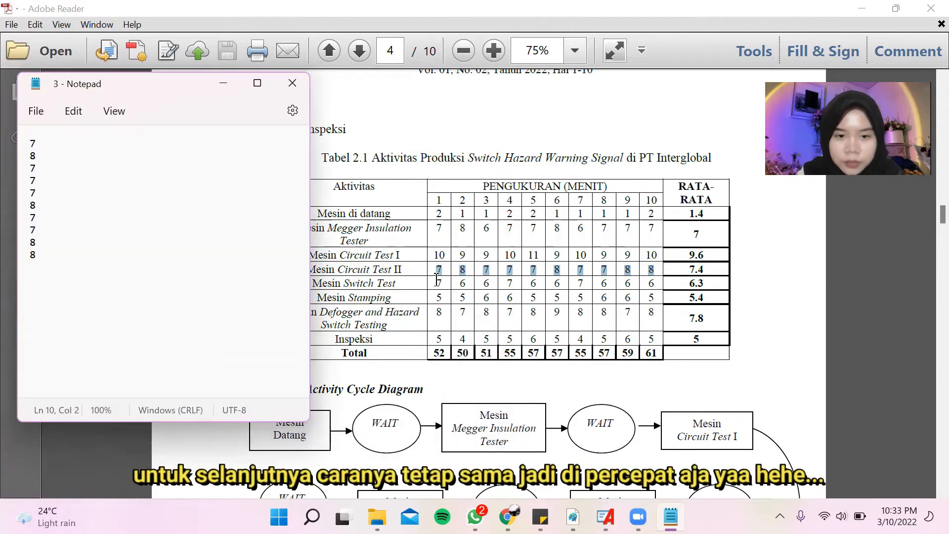
Replace the Notepad values with the ten Mesin Switch Test measurements copied from Table 2.1.
drag(433, 284, 650, 286)
key(ctrl+c)
click(670, 517)
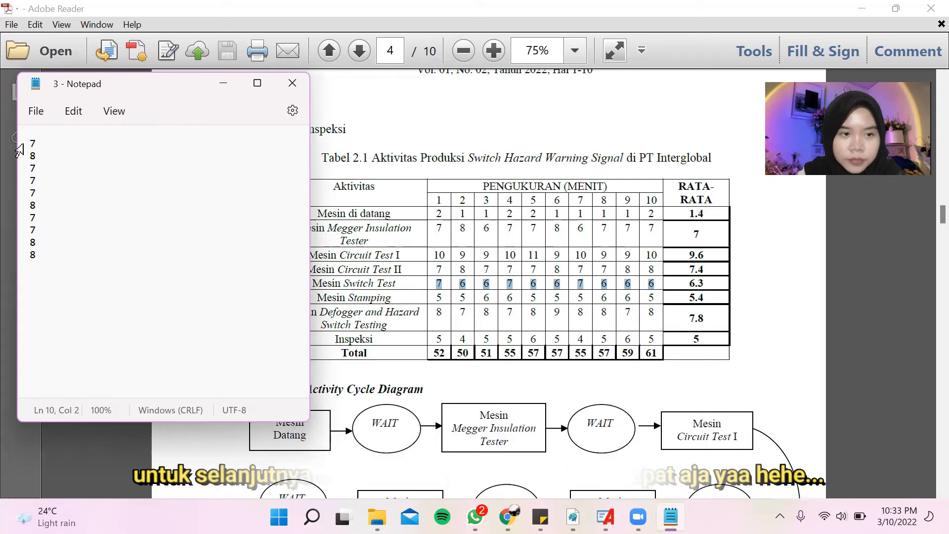
key(ctrl+a)
key(ctrl+v)
Save the Switch Test values as a separate text file named 4 in the PT Interglobal folder.
click(42, 114)
click(45, 235)
text(4)
key(Return)
Replace the Notepad values with the ten Mesin Stamping measurements copied from Table 2.1.
drag(436, 297, 645, 300)
key(ctrl+c)
key(alt+Tab)
key(ctrl+a)
key(ctrl+v)
Save the Stamping values as a separate text file named 5 in the PT Interglobal folder.
click(37, 111)
click(107, 242)
text(5)
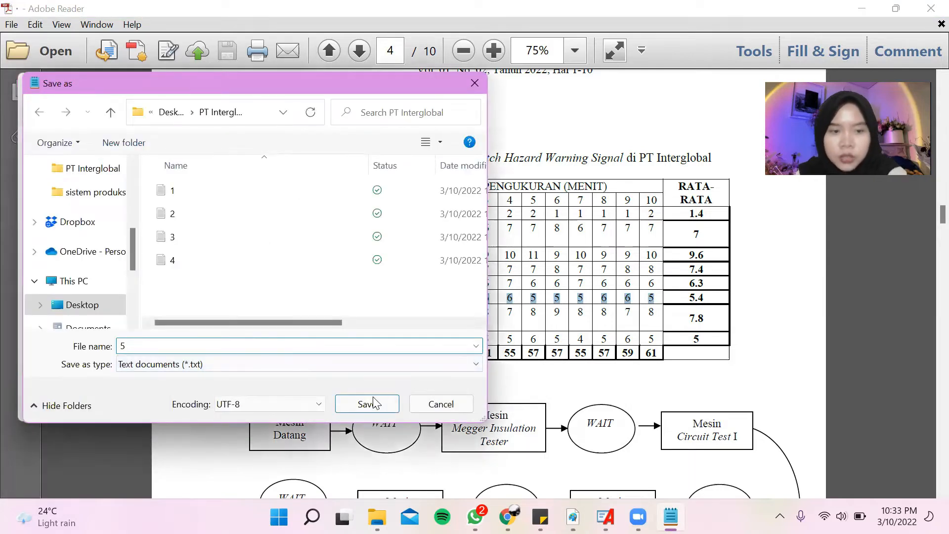
click(373, 404)
Replace the Notepad values with the ten Mesin Defogger and Hazard Switch Testing measurements copied from Table 2.1.
mouse_move(658, 312)
mouse_down()
mouse_move(478, 311)
mouse_move(654, 317)
mouse_up()
key(ctrl+c)
click(670, 516)
drag(31, 141, 36, 254)
key(ctrl+v)
Save the Defogger and Hazard Switch Testing values as a separate text file named 6 in the PT Interglobal folder.
click(35, 111)
click(58, 235)
text(6)
click(346, 403)
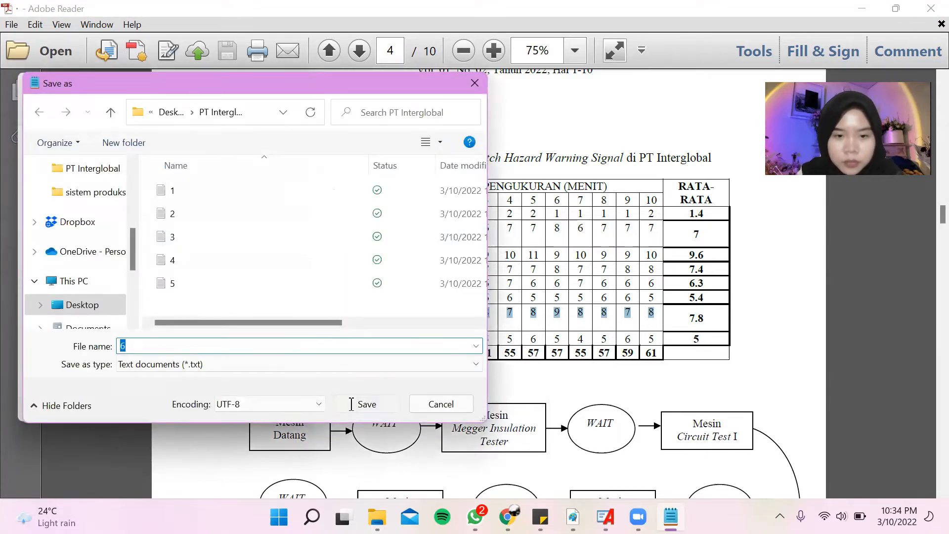
Replace the Notepad values with the ten Inspeksi measurements copied from Table 2.1.
click(530, 337)
drag(433, 339, 659, 337)
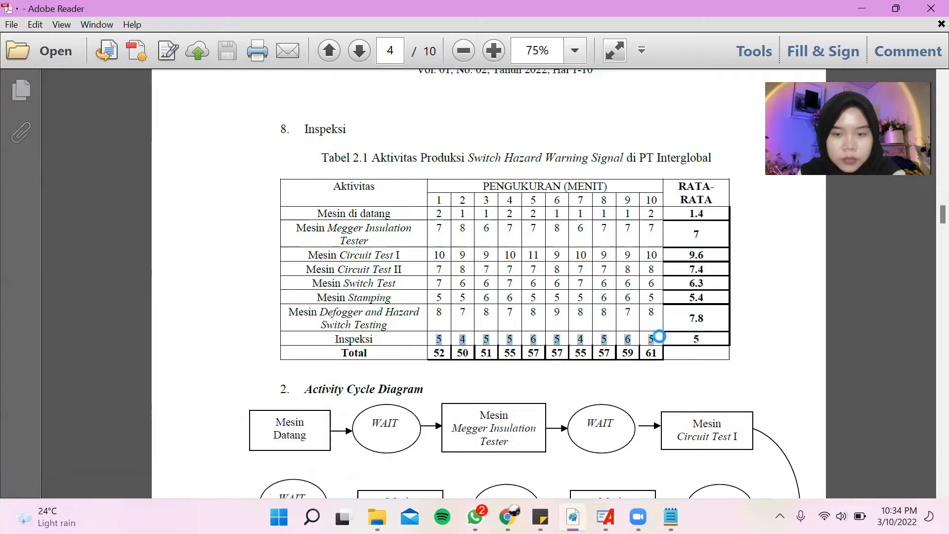
click(670, 516)
drag(36, 137, 40, 259)
click(25, 142)
drag(32, 142, 40, 264)
key(ctrl+v)
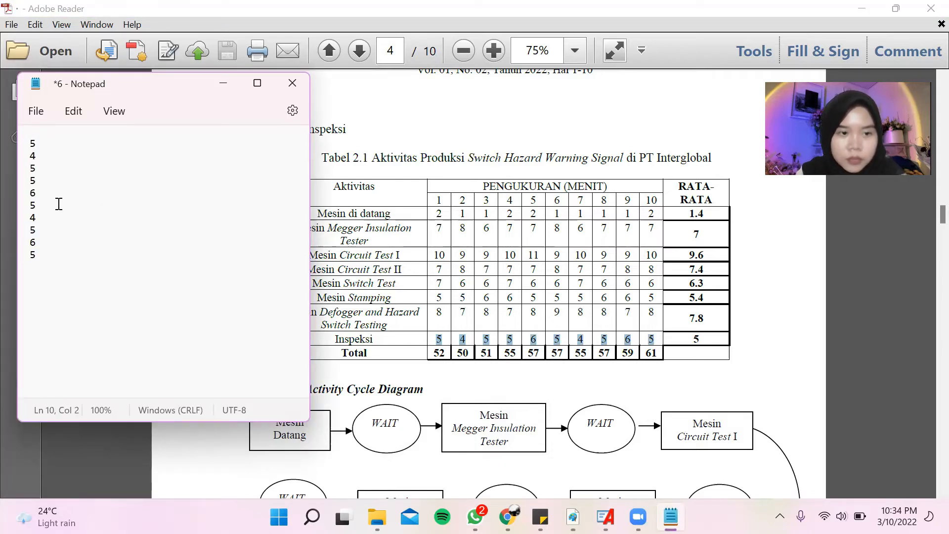
Save the Inspeksi values as a separate text file named 7 in the PT Interglobal folder and close Notepad.
click(42, 113)
click(87, 241)
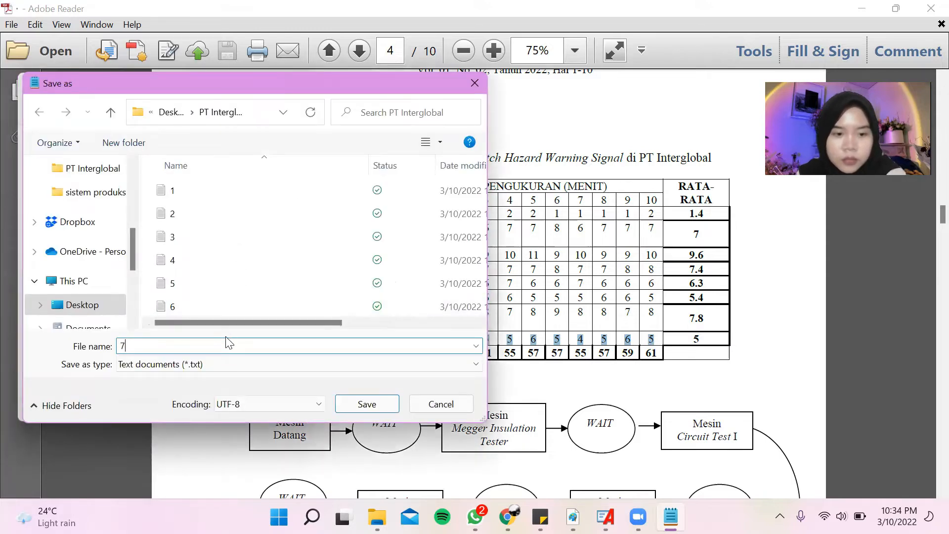
click(353, 400)
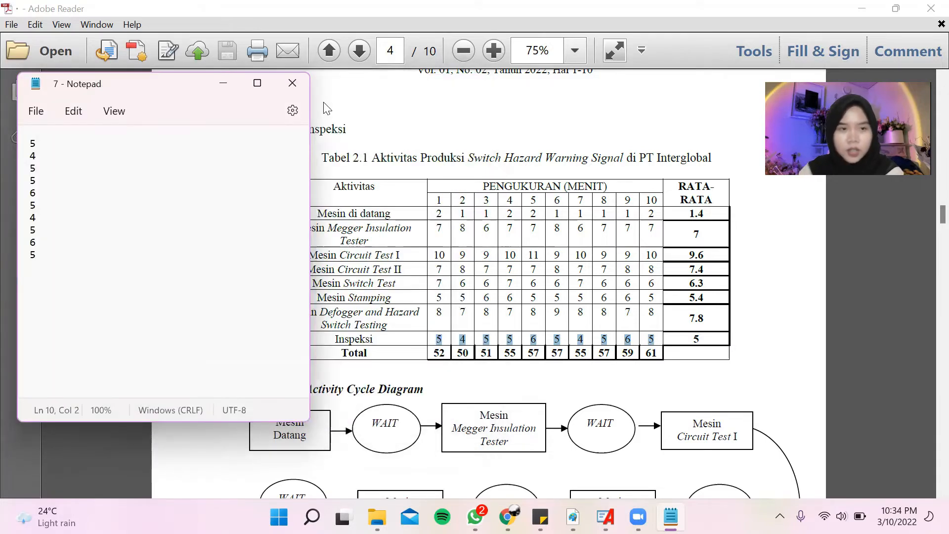
click(307, 77)
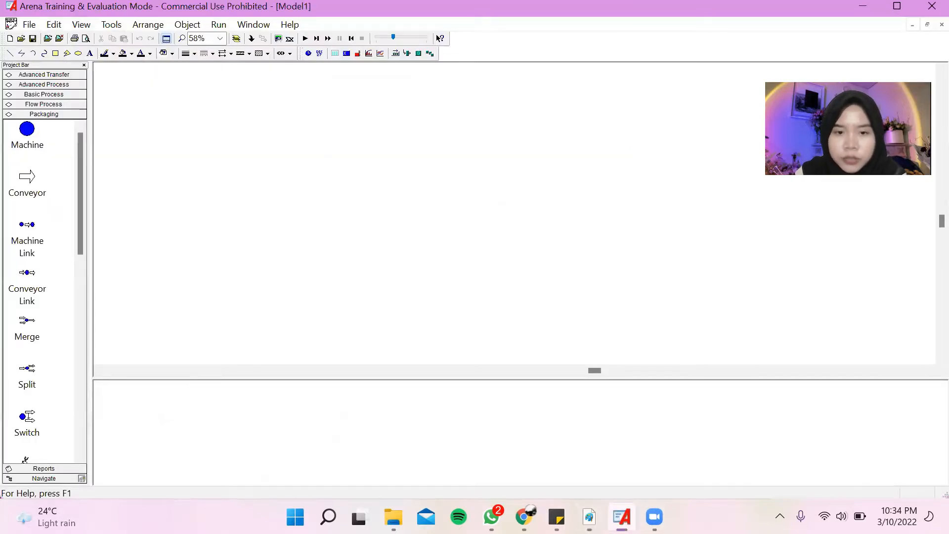
Switch to Arena and start the flowchart with a Create module followed by a connected Assign module.
click(621, 516)
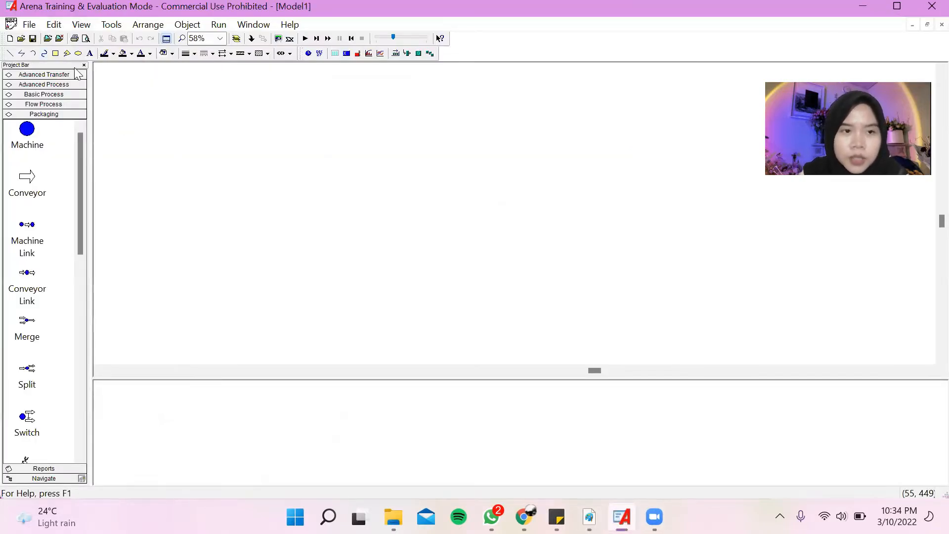
click(46, 95)
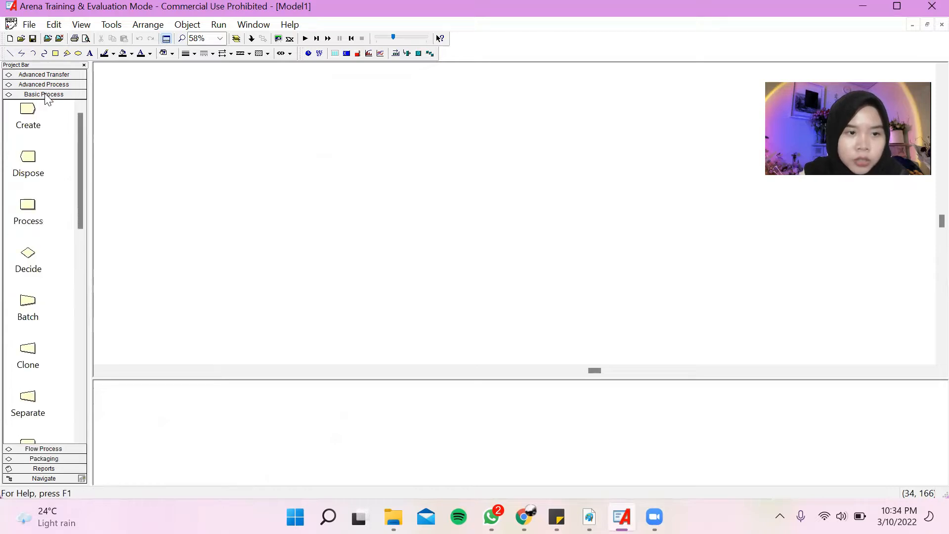
click(31, 121)
click(116, 119)
scroll(60, 256, down, 7)
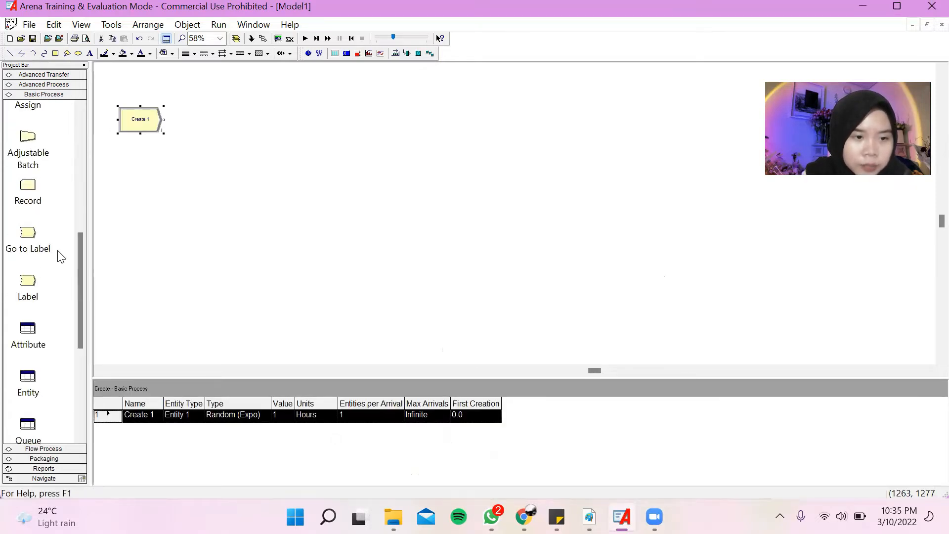
scroll(60, 256, up, 8)
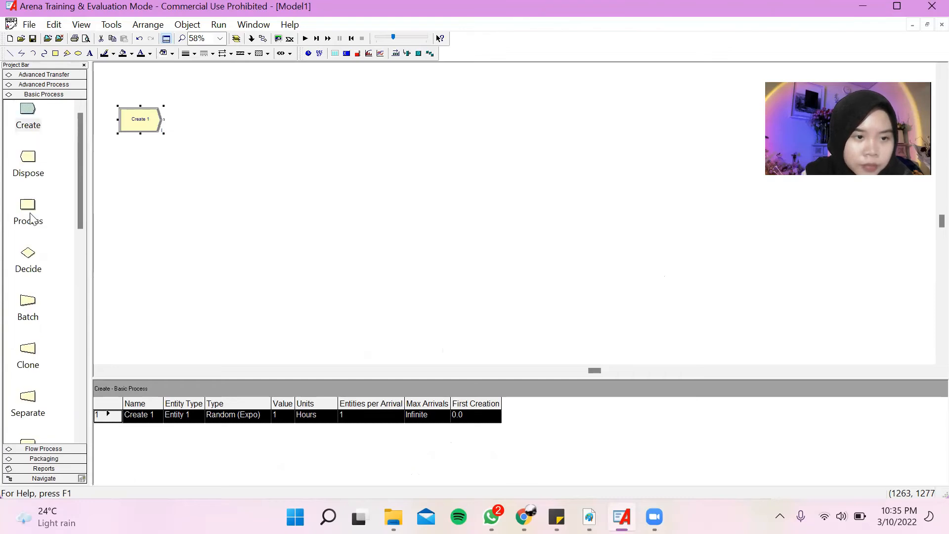
scroll(32, 272, down, 4)
drag(29, 236, 186, 124)
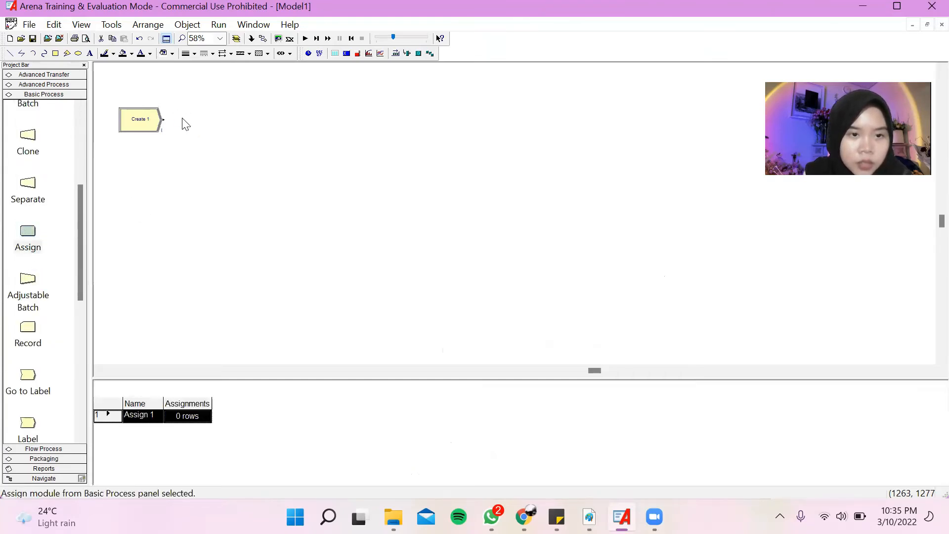
Add a Station module from Advanced Transfer after the Assign module, in line with the flow.
click(57, 84)
click(57, 74)
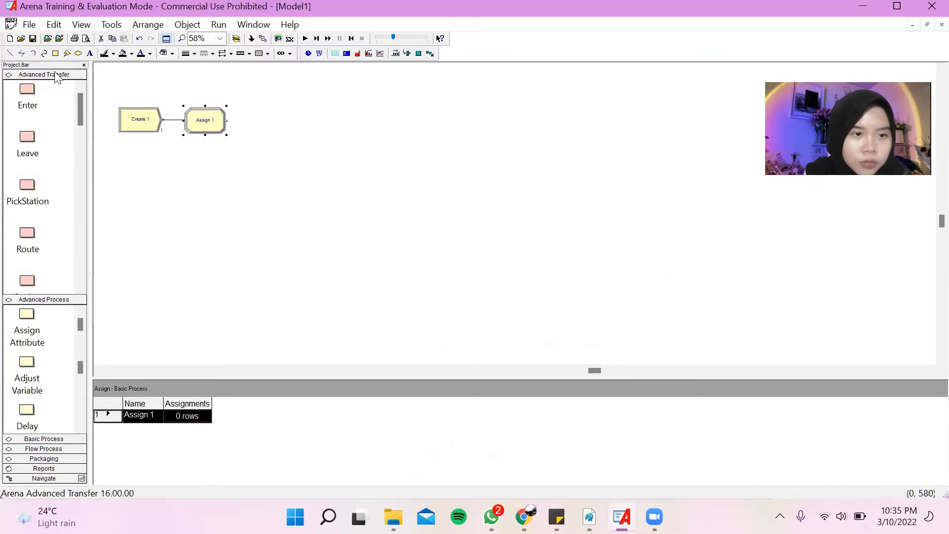
drag(28, 278, 242, 130)
drag(242, 130, 242, 126)
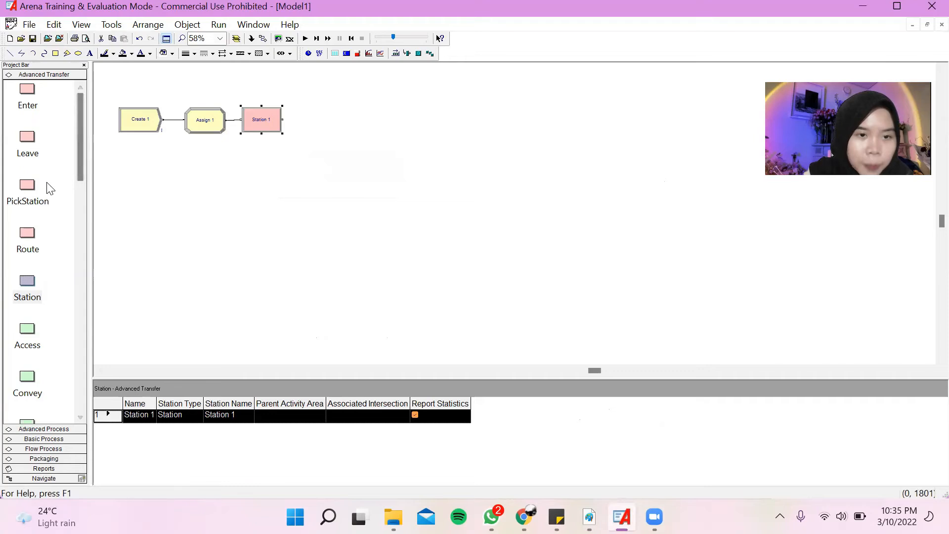
Add three Process modules in a connected row after the first Station module.
drag(307, 121, 305, 126)
drag(235, 173, 361, 132)
drag(28, 220, 417, 132)
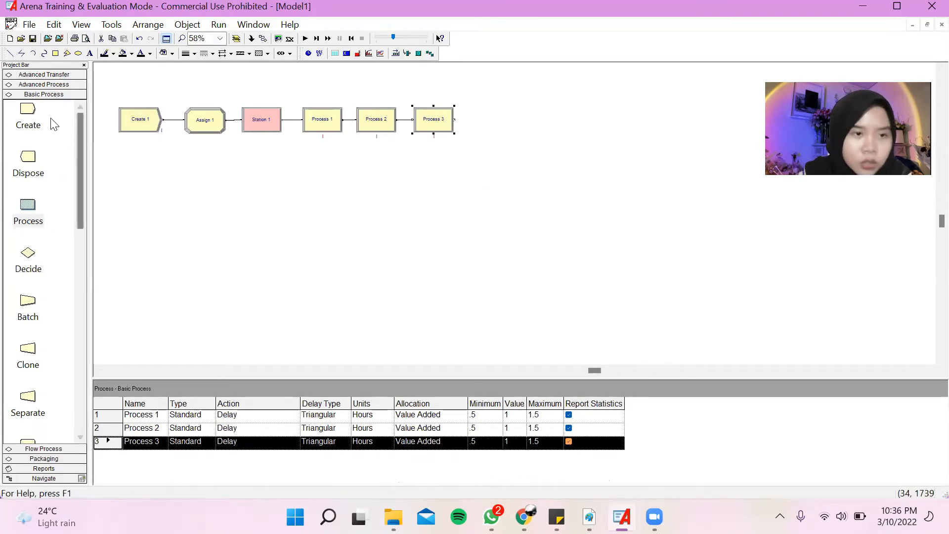
Add a Route module below Process 3 and a second Station module beneath the Route.
click(56, 85)
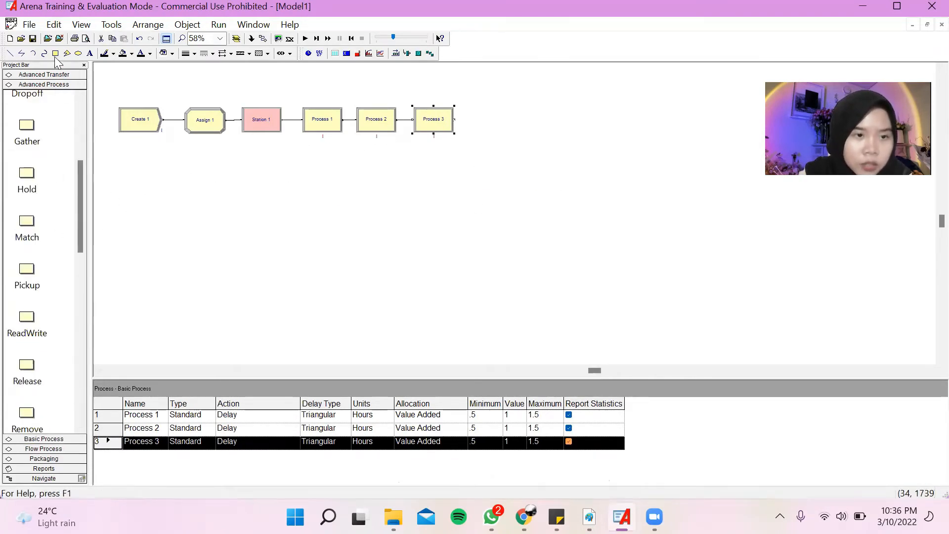
click(55, 75)
scroll(52, 179, up, 3)
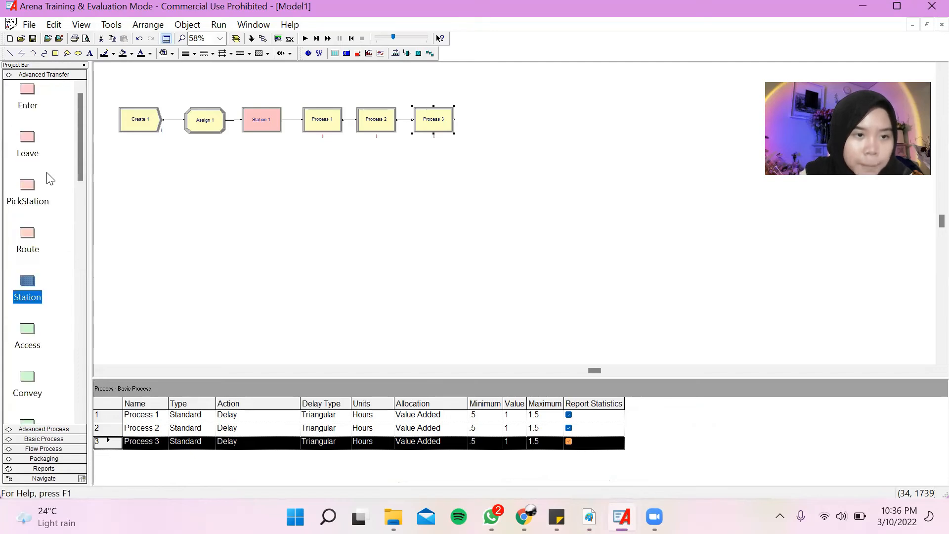
drag(33, 242, 412, 158)
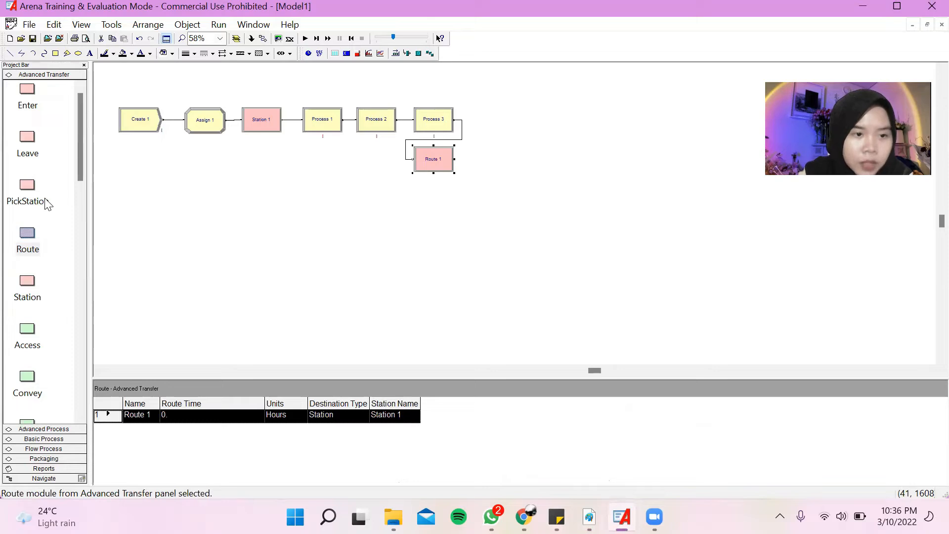
drag(30, 296, 410, 199)
Add four Process modules in a connected row after the second Station module.
scroll(38, 271, down, 3)
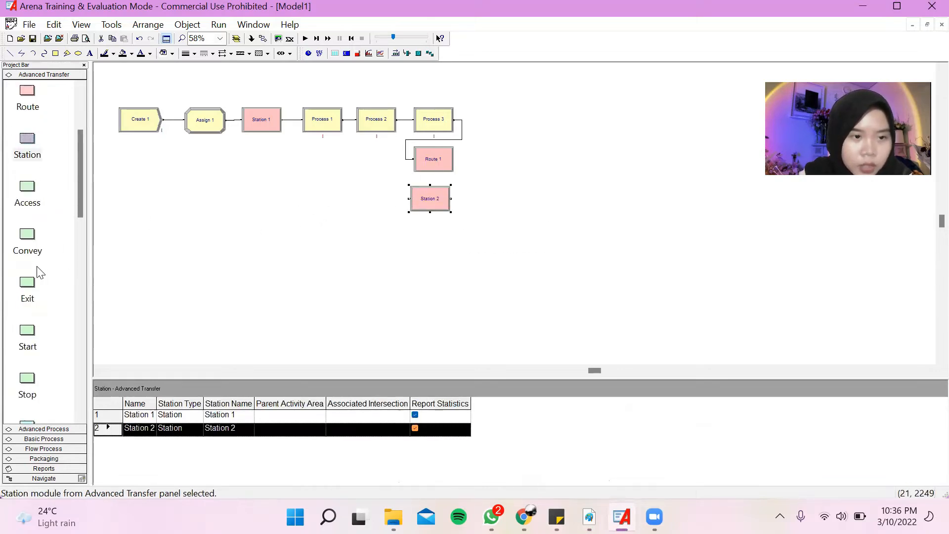
click(54, 430)
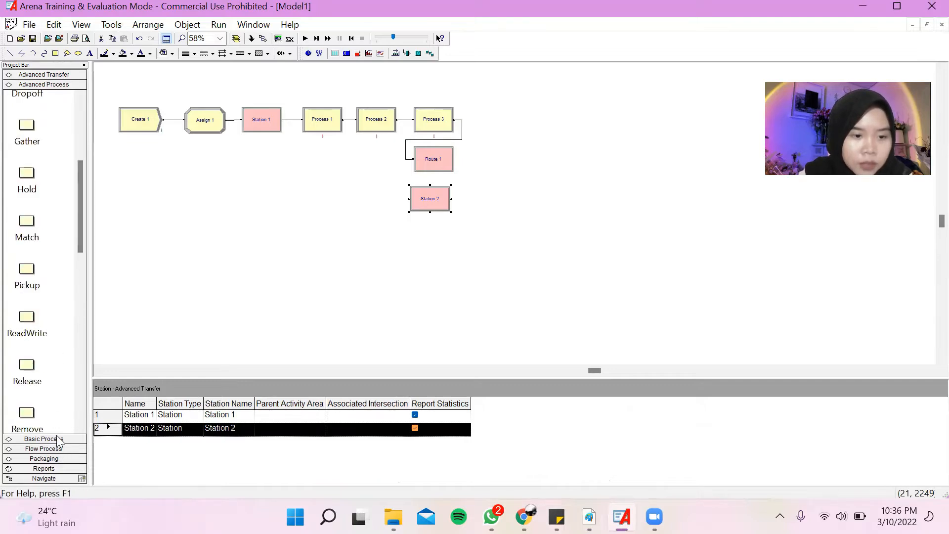
click(57, 438)
drag(30, 213, 463, 201)
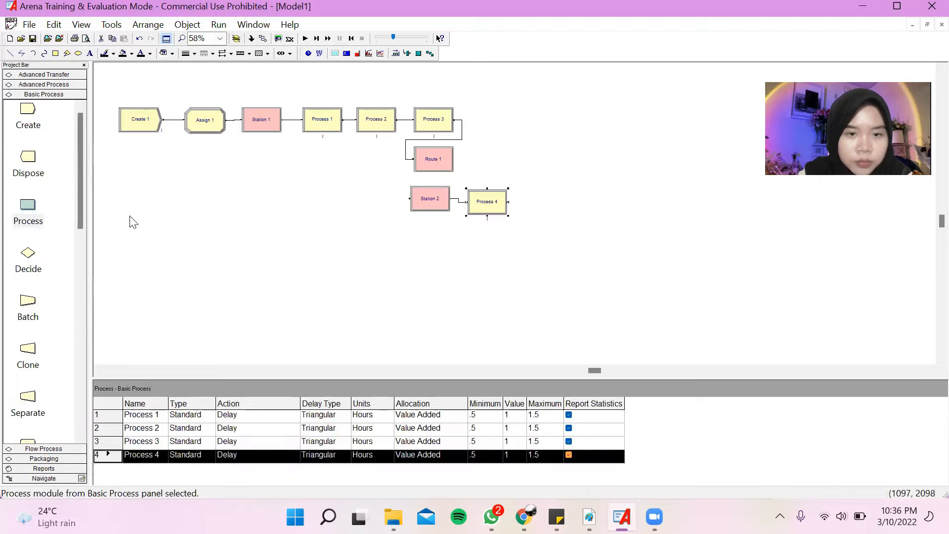
drag(26, 214, 526, 208)
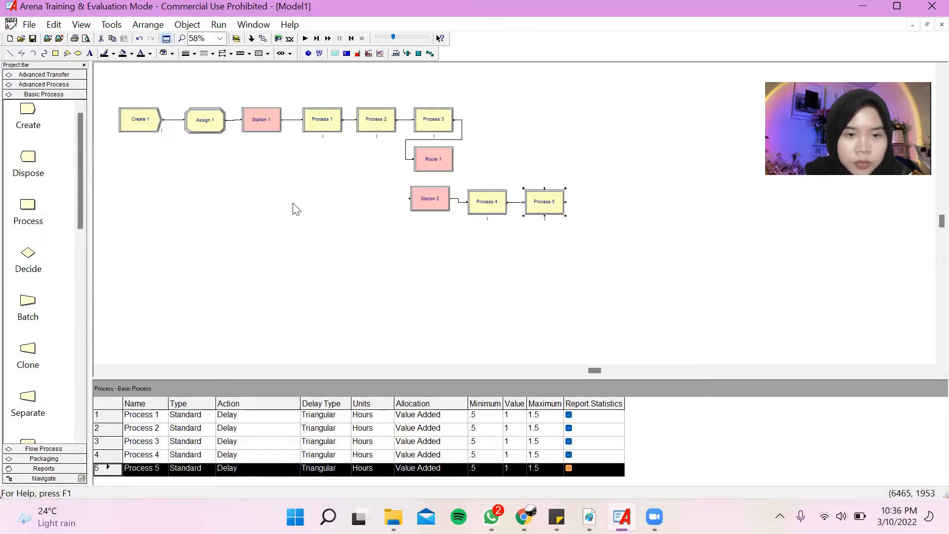
drag(28, 207, 580, 212)
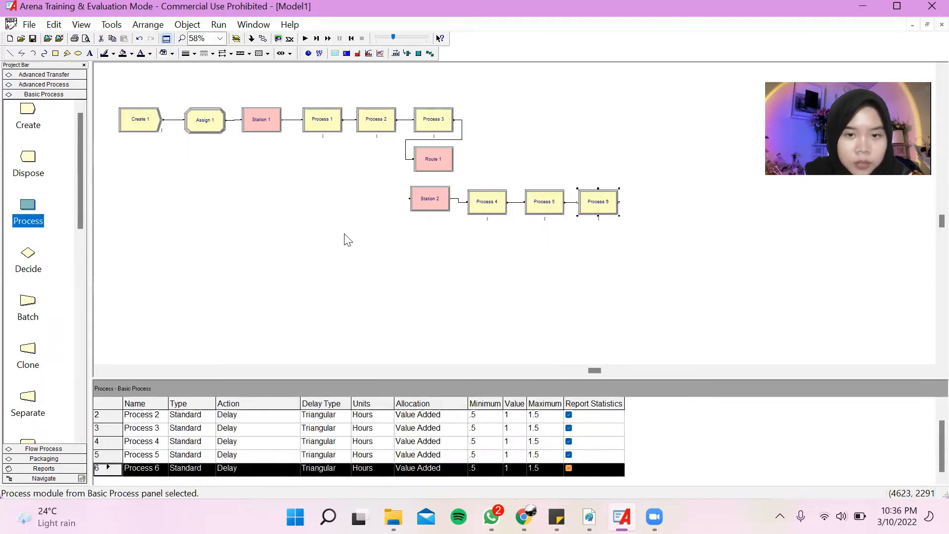
drag(66, 218, 643, 207)
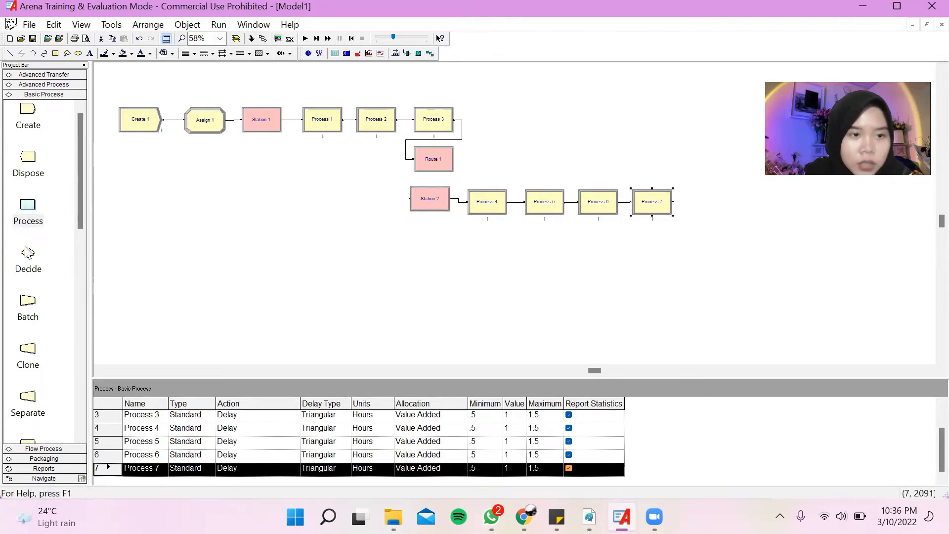
Extend the lower row after Process 7 with a connected Assign module and a Record module.
scroll(37, 313, down, 3)
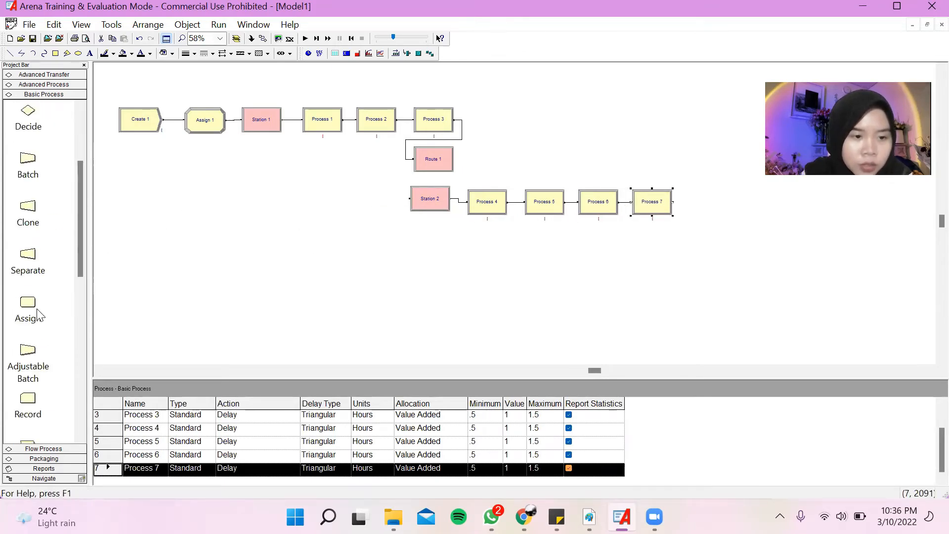
drag(27, 302, 682, 204)
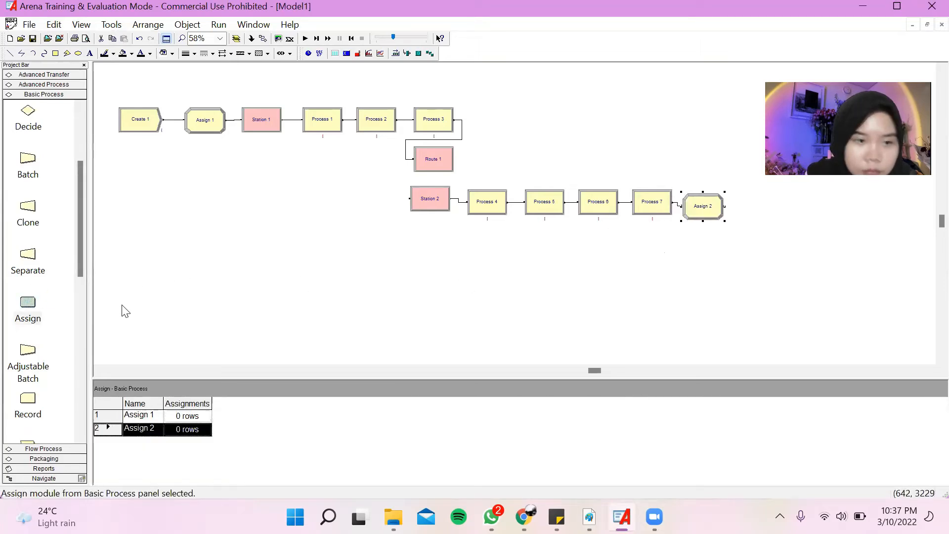
drag(38, 401, 740, 207)
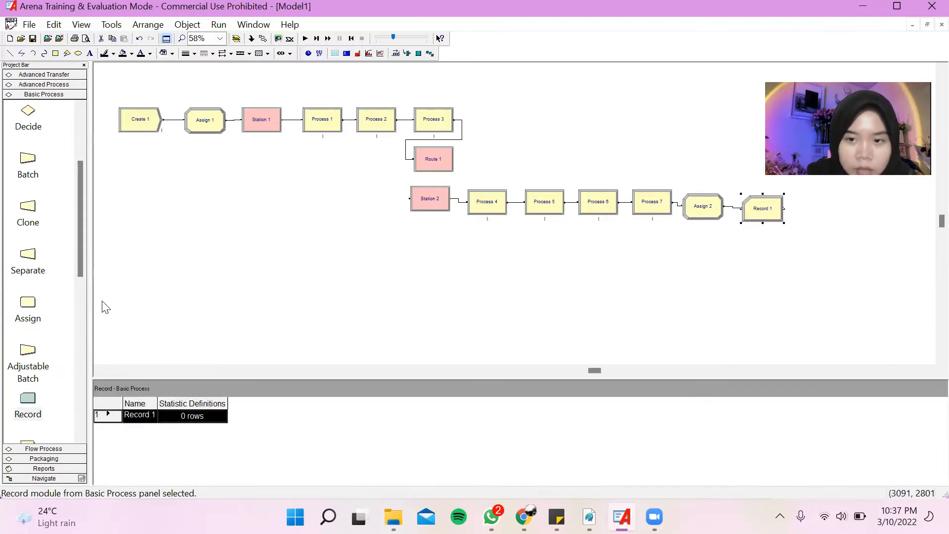
End the lower row with a Dispose module connected after the Record module.
scroll(17, 314, down, 3)
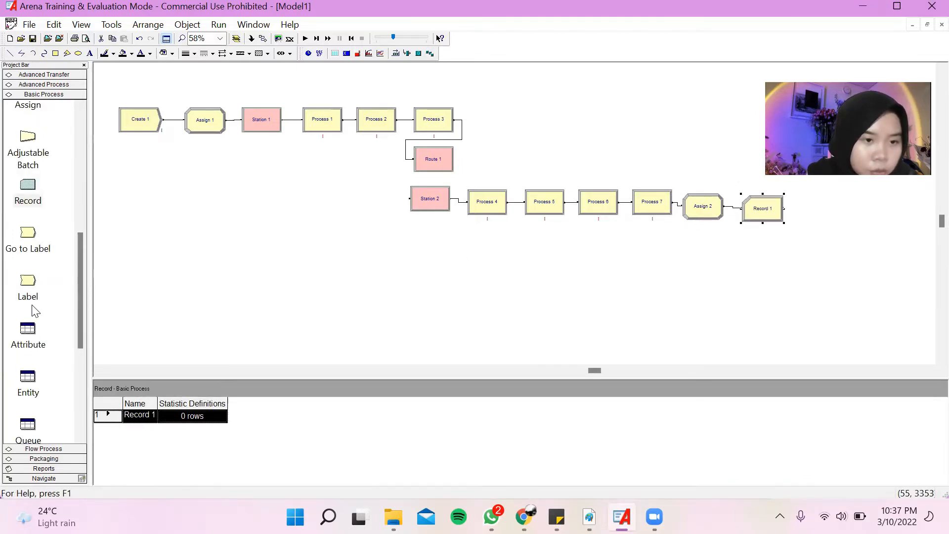
scroll(34, 311, up, 5)
drag(31, 160, 799, 209)
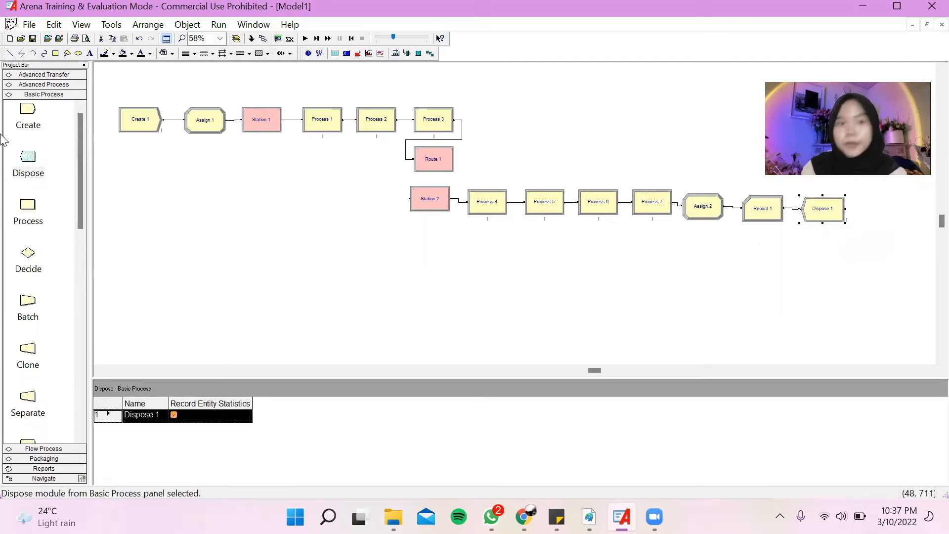
Open the properties of the Create module and name it Mesin data.
click(144, 131)
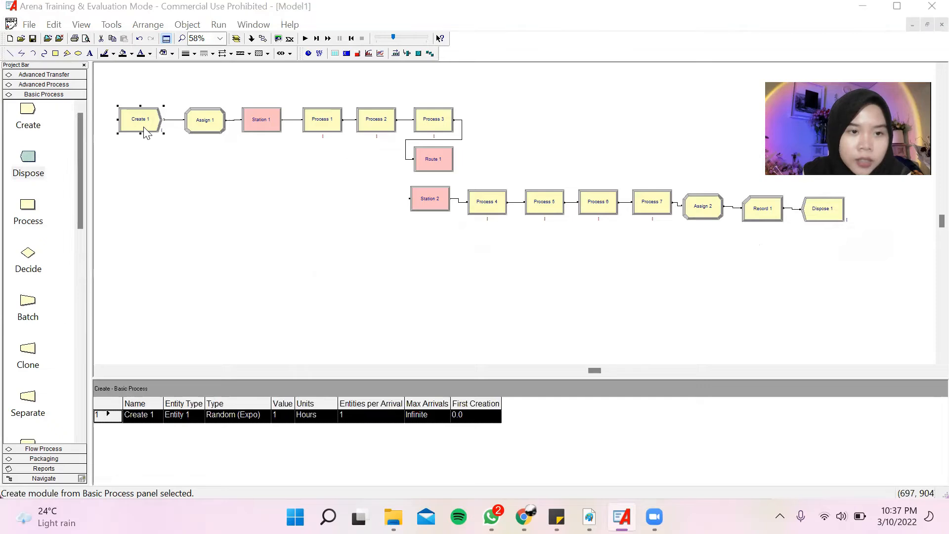
double_click(143, 128)
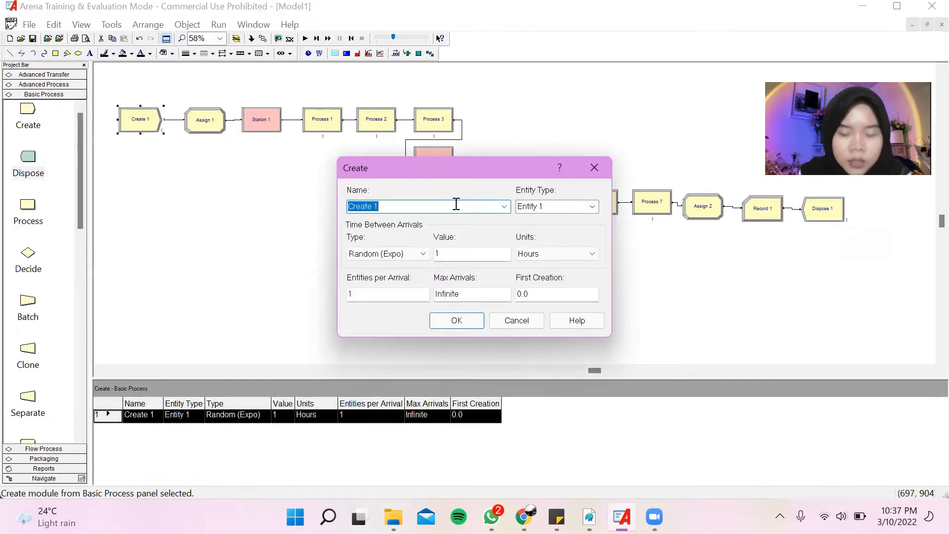
text(MEs)
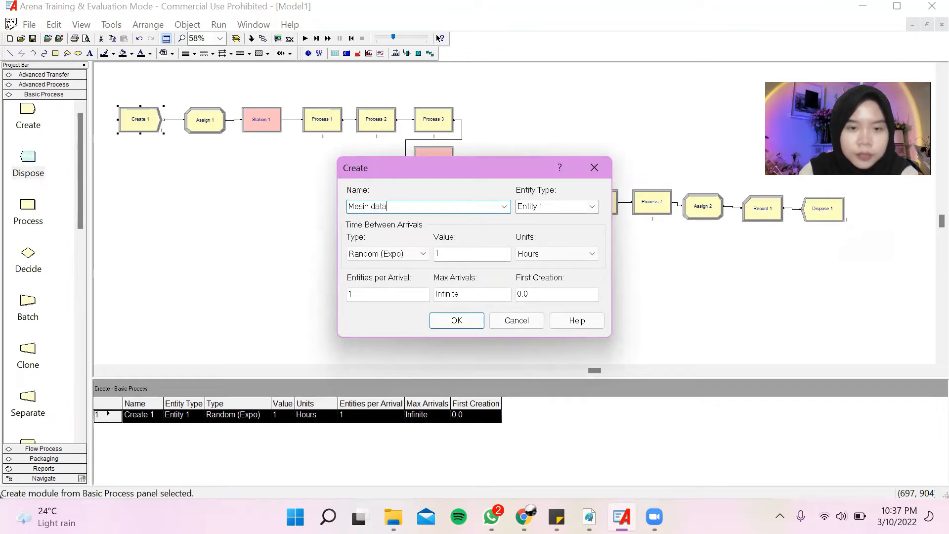
Set the Create module's time between arrivals to the Expression type with units in Minutes.
click(421, 255)
click(420, 261)
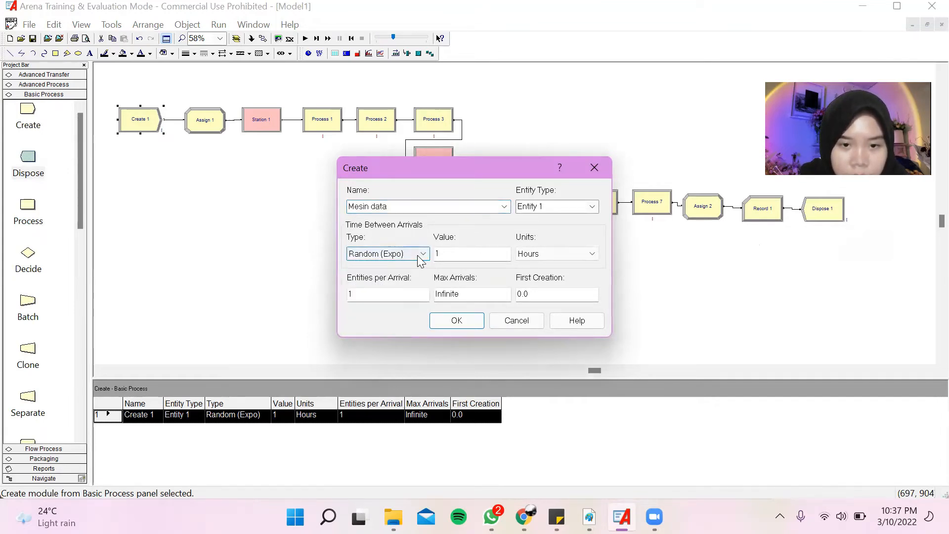
click(420, 254)
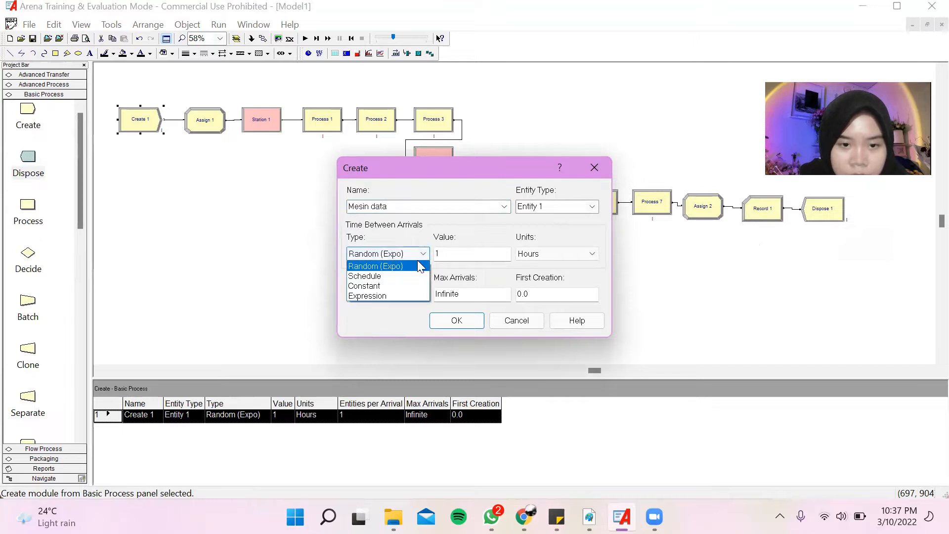
click(417, 295)
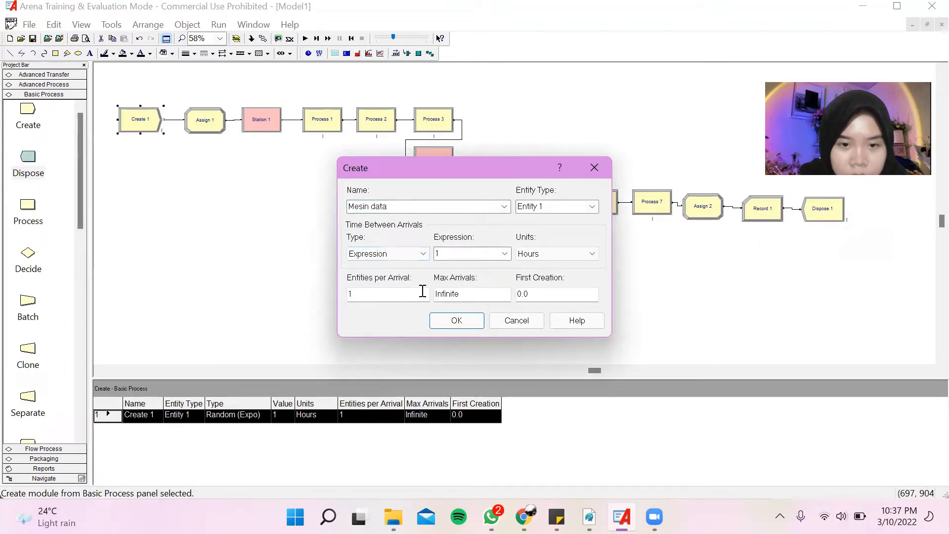
click(565, 256)
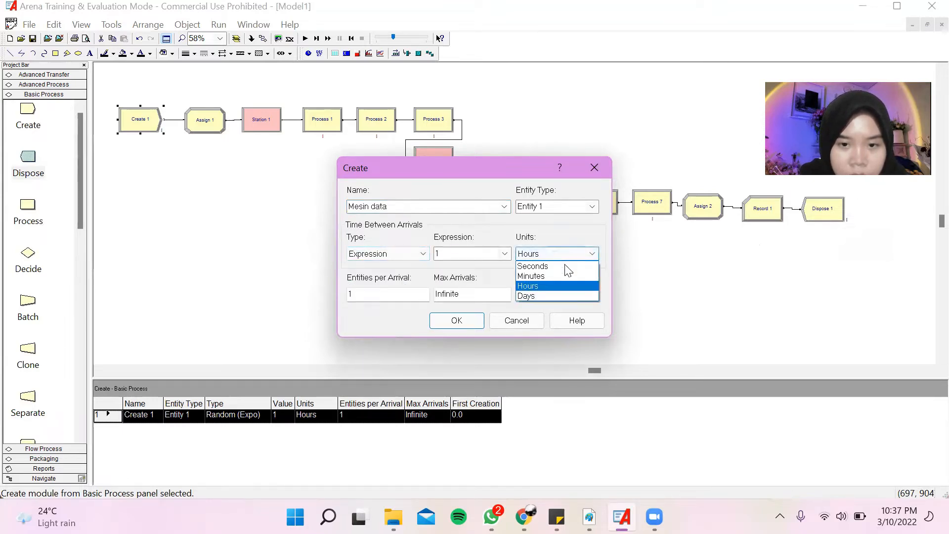
click(564, 276)
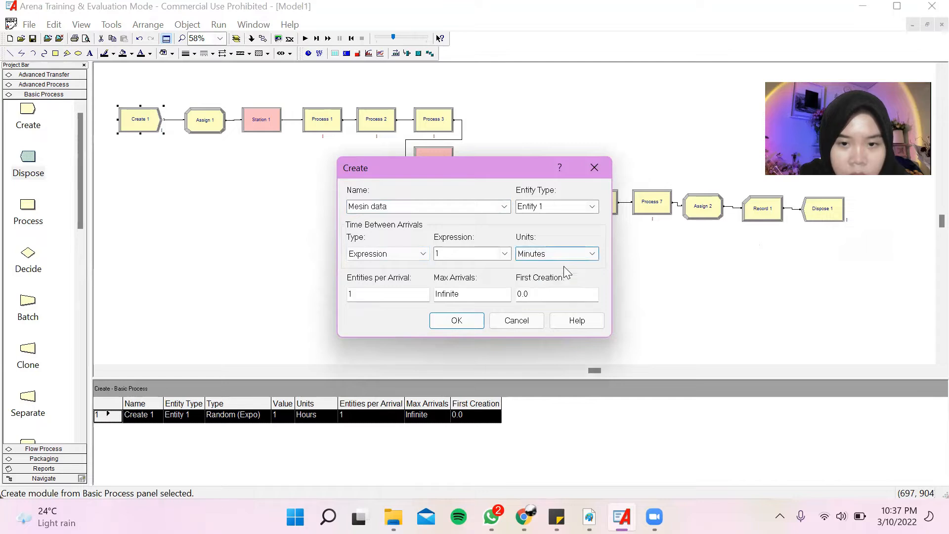
Keep Entity 1 as the entity type and rename the Create module as Mesin datang.
click(596, 213)
click(593, 220)
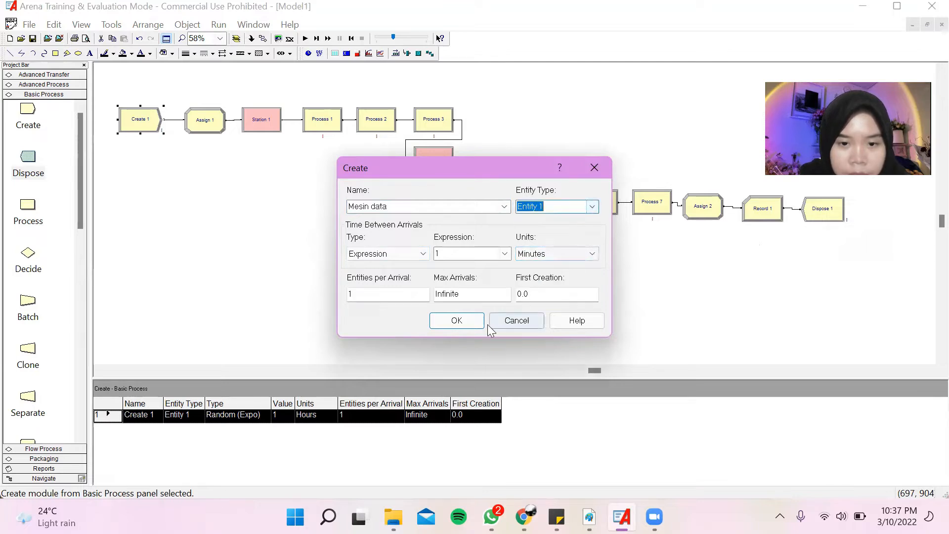
click(456, 320)
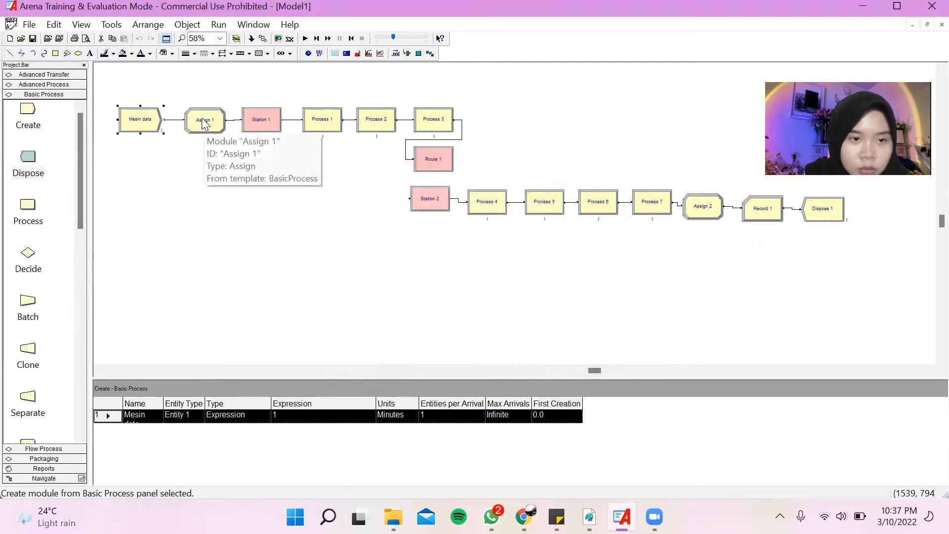
double_click(151, 123)
click(404, 206)
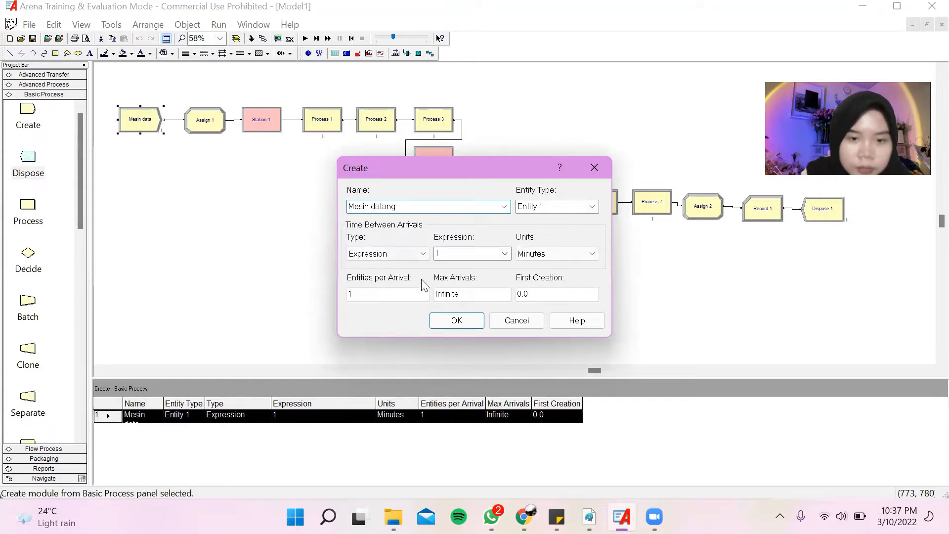
click(444, 324)
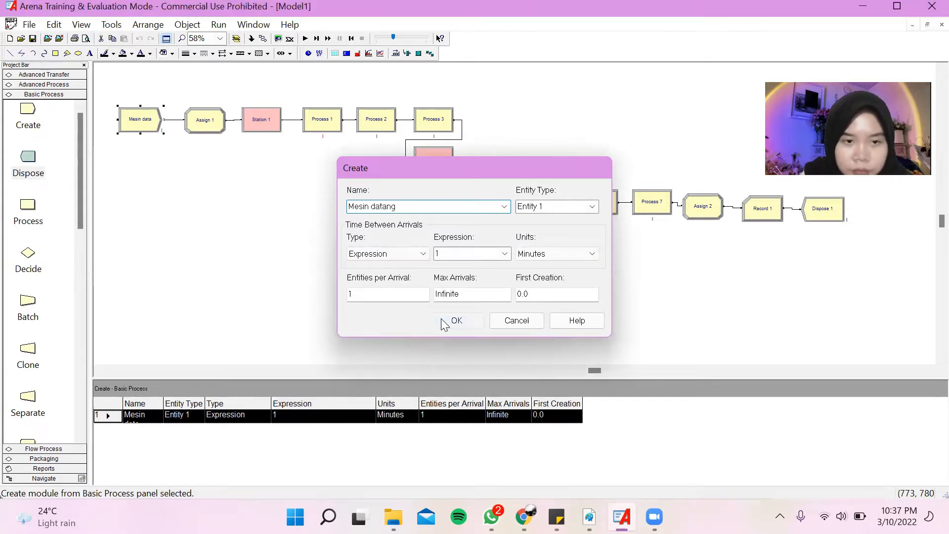
Add an Entity Type assignment with Entity 1 to the Assign 1 module.
double_click(220, 125)
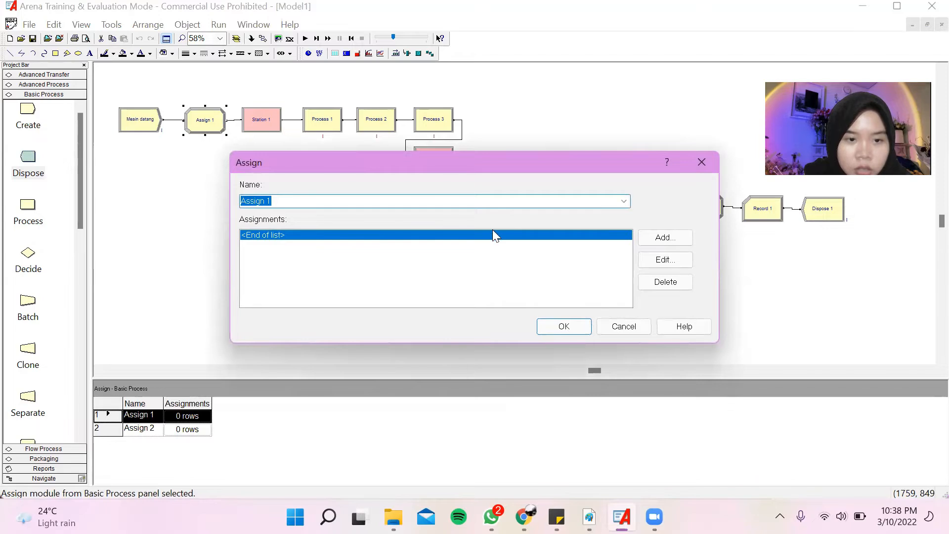
click(602, 204)
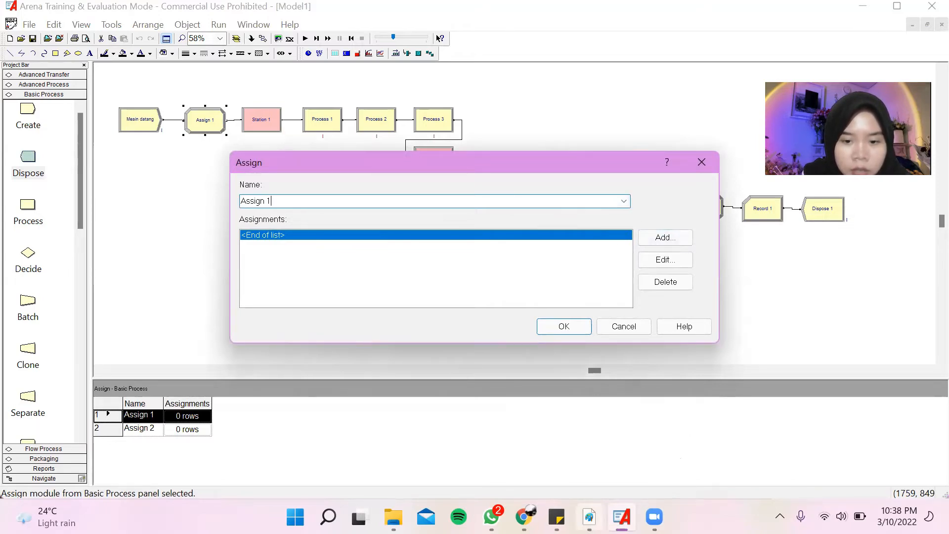
double_click(483, 242)
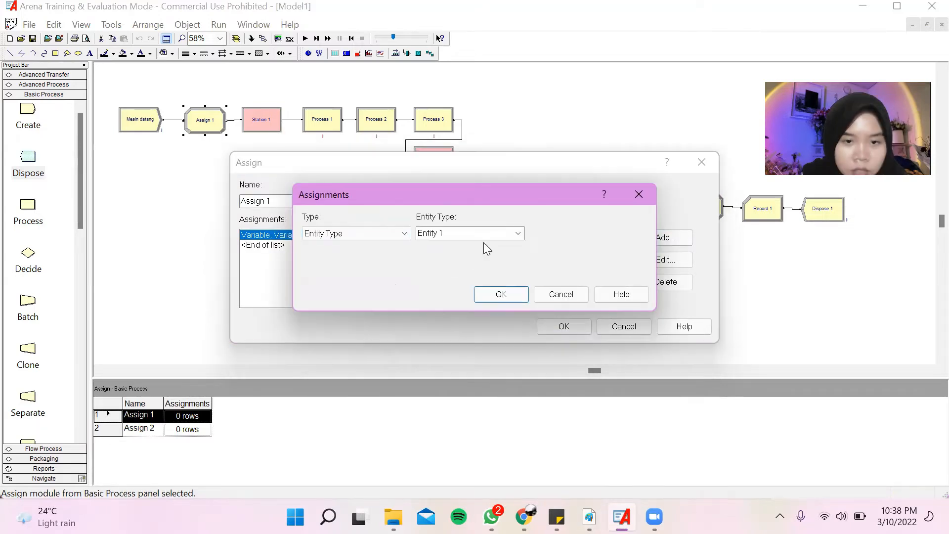
click(517, 233)
click(501, 294)
click(501, 294)
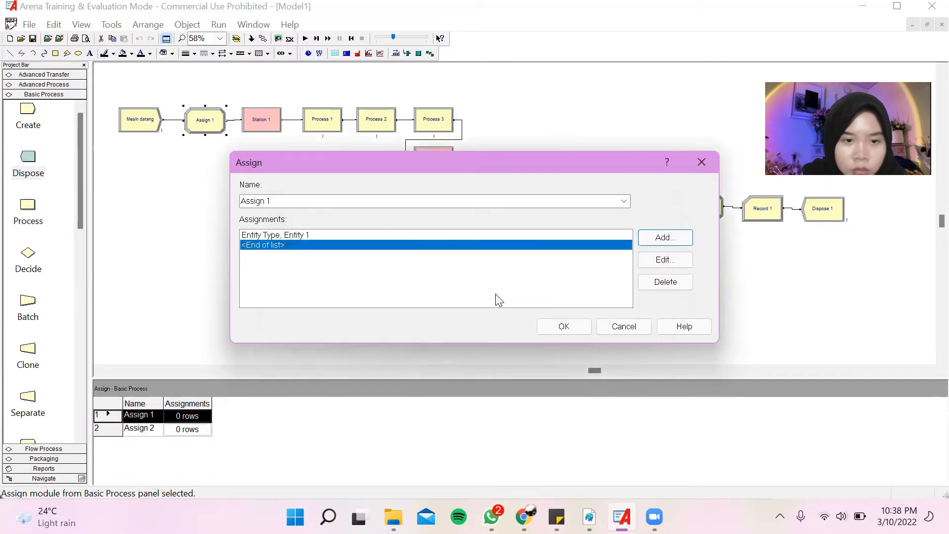
Add an Entity Picture assignment using Picture.Man to Assign 1 and accept the module's settings.
click(663, 238)
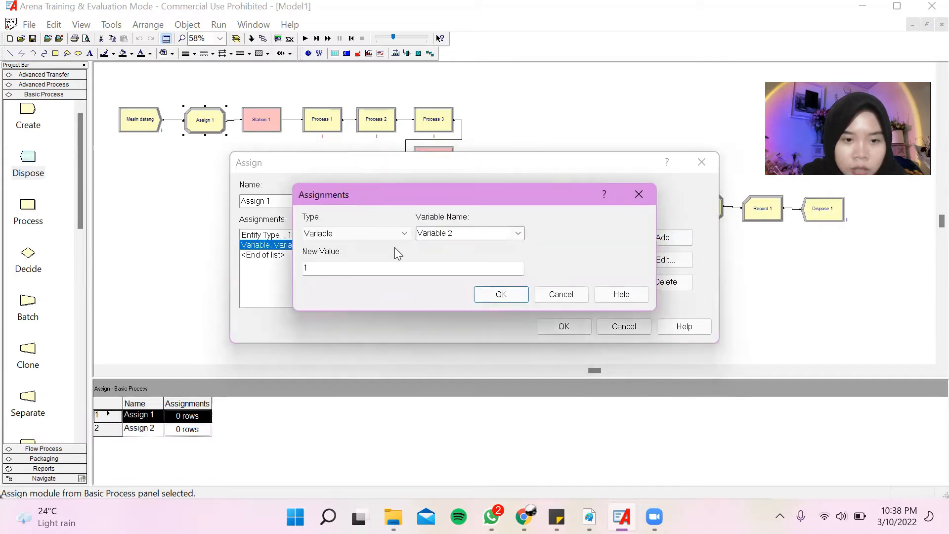
click(391, 231)
click(392, 292)
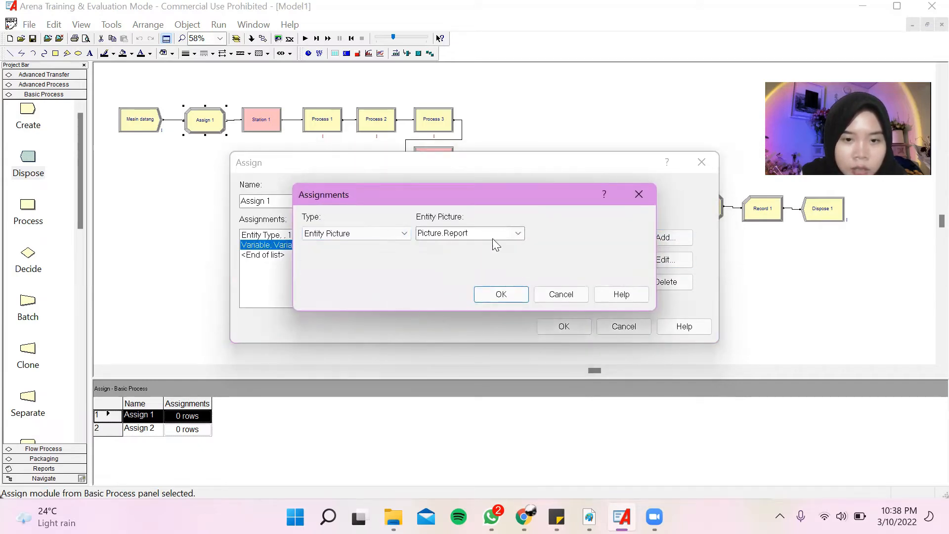
click(516, 233)
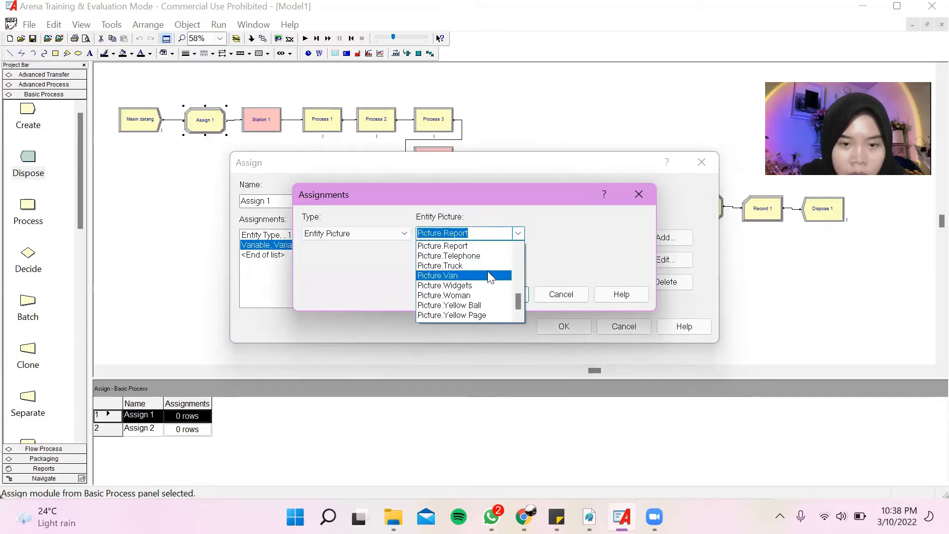
scroll(487, 271, up, 3)
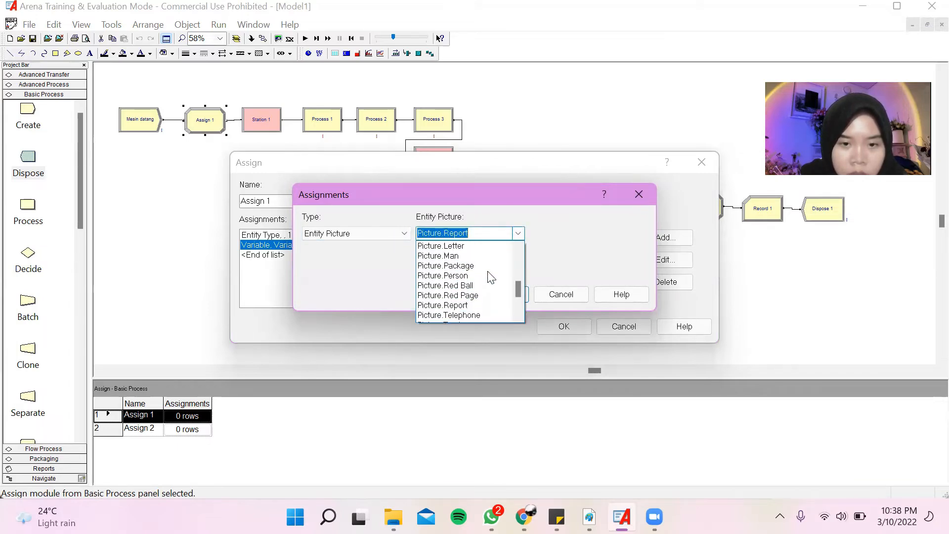
click(482, 280)
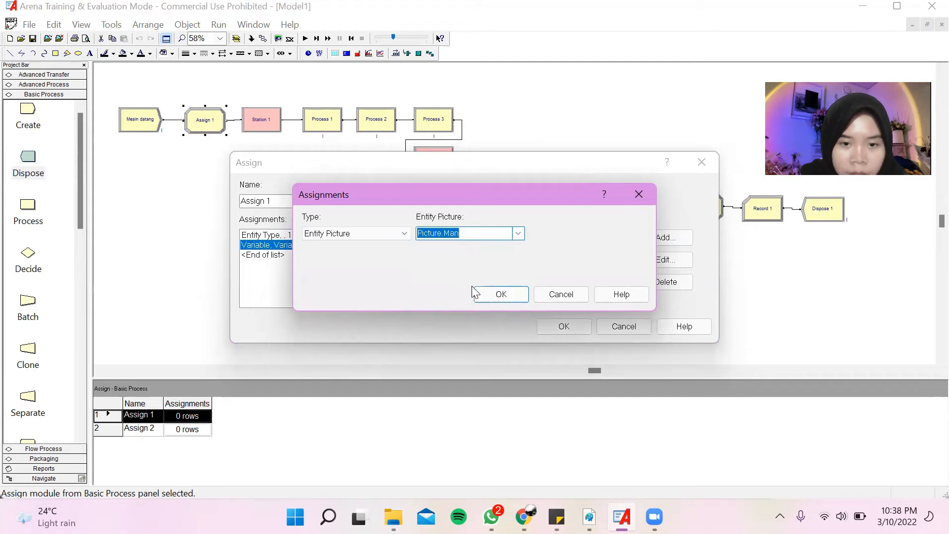
click(503, 301)
click(565, 327)
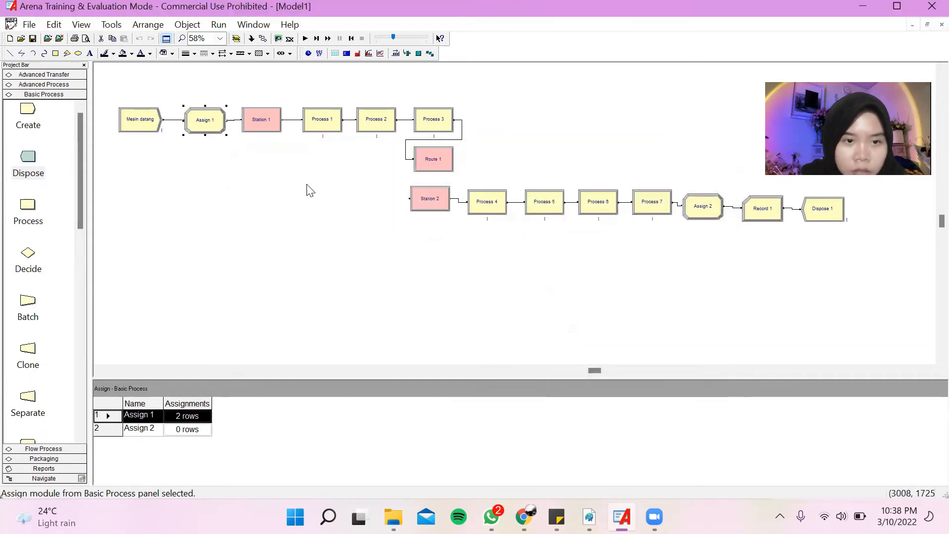
Rename the Station 1 module as Stasiun 1, keeping its station name.
double_click(269, 120)
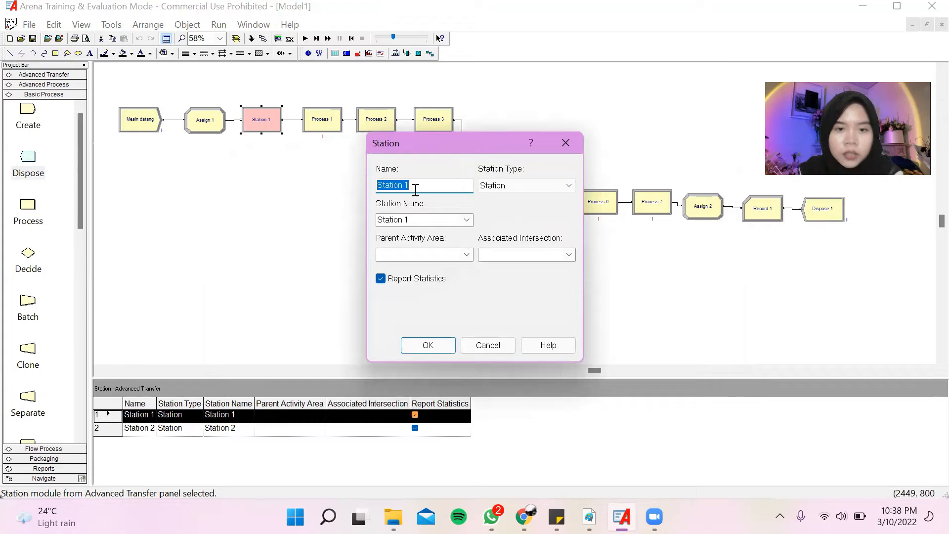
text(St)
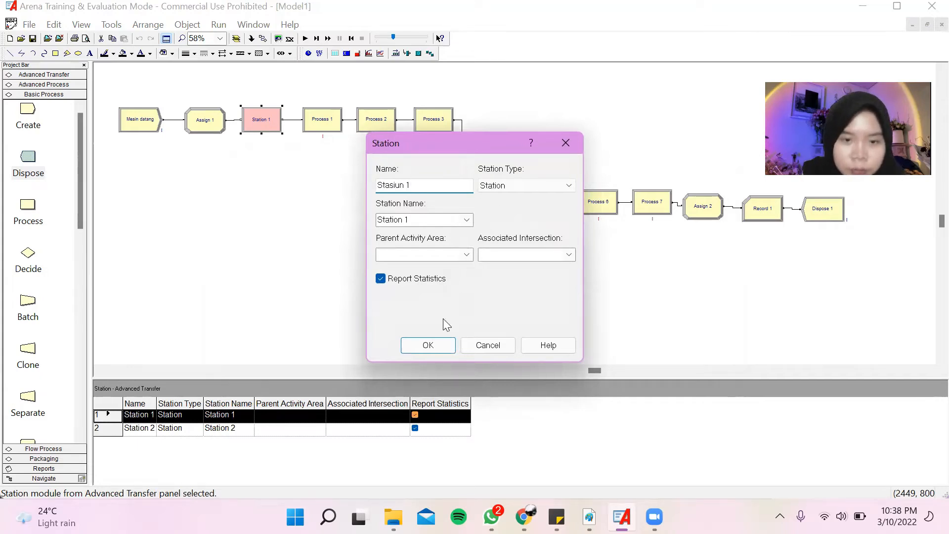
click(432, 350)
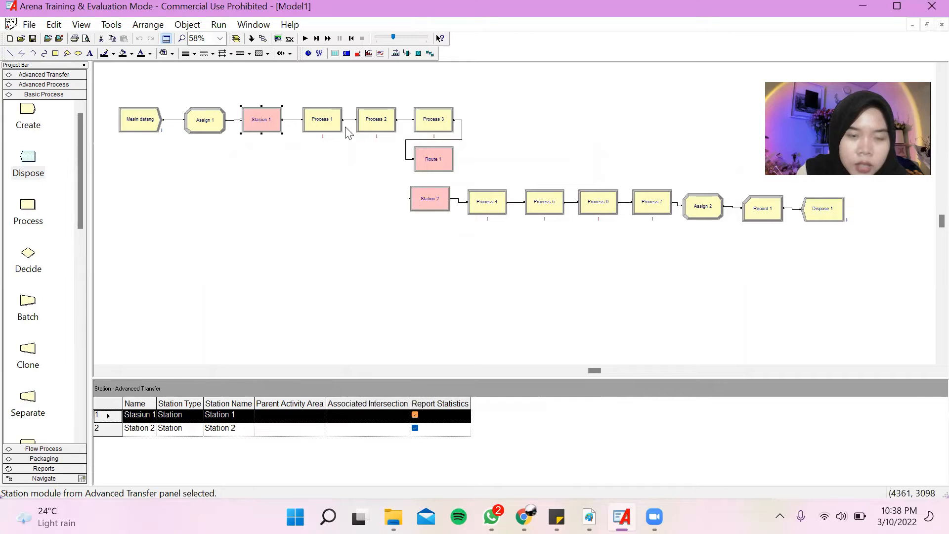
Rename Process 1 as Mesin Megger Insulation Tester, copying the activity name from Table 2.1 in the Adobe Reader report.
click(339, 124)
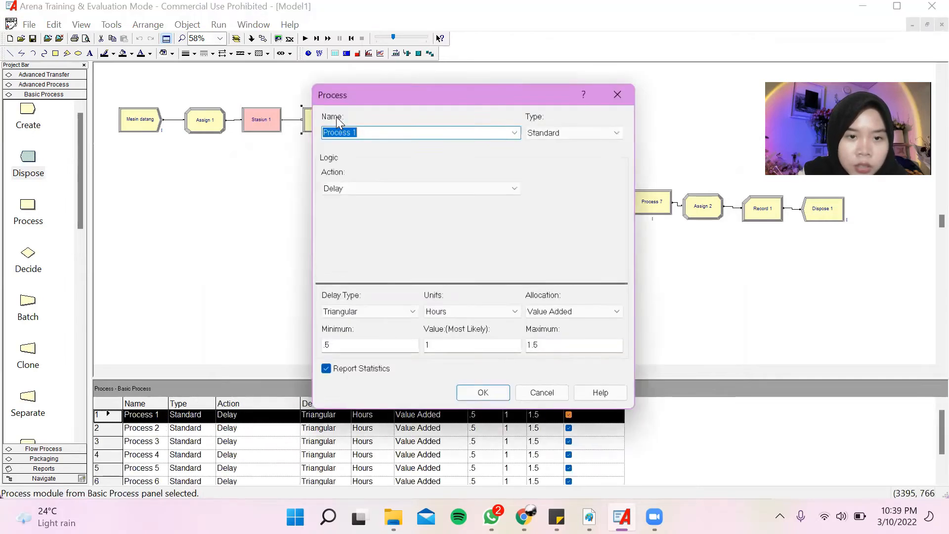
double_click(339, 123)
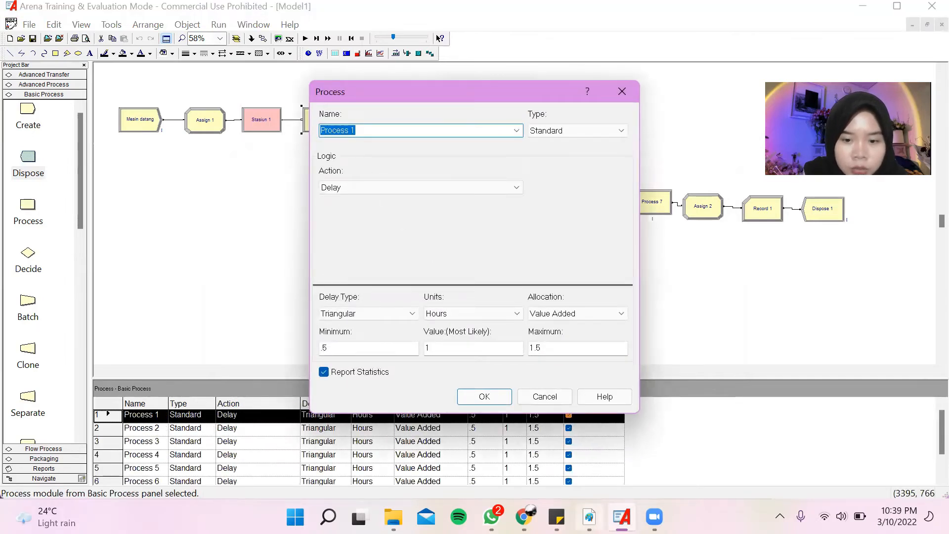
click(589, 517)
scroll(532, 382, up, 20)
drag(296, 273, 366, 282)
key(ctrl+c)
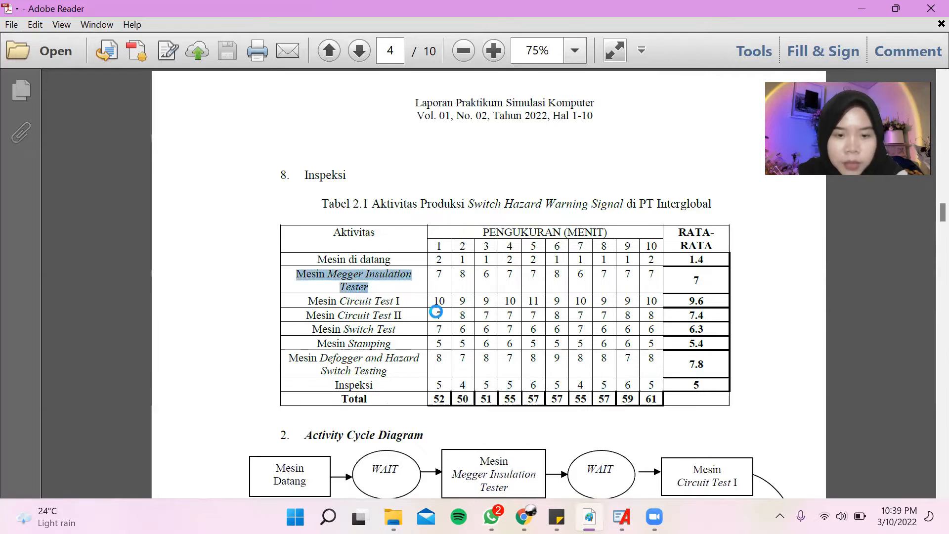
key(alt+Tab)
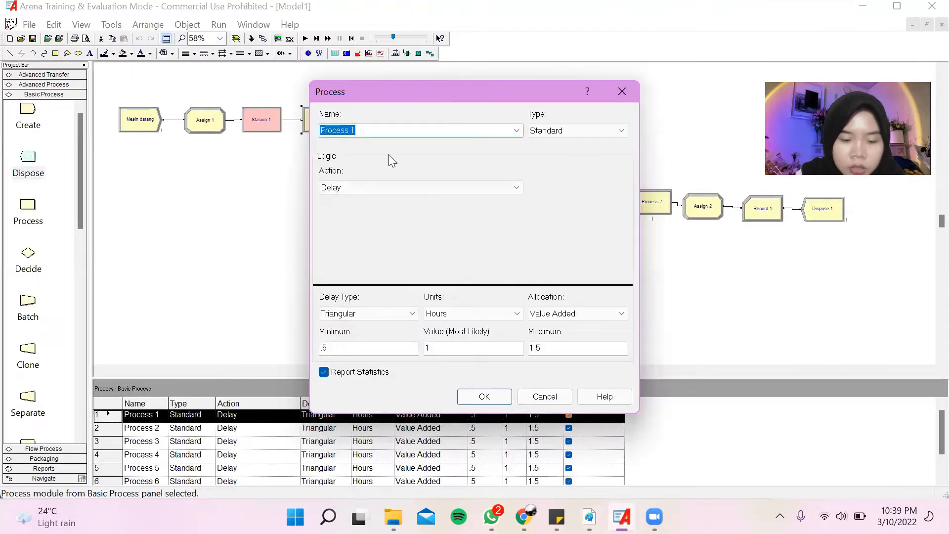
key(ctrl+v)
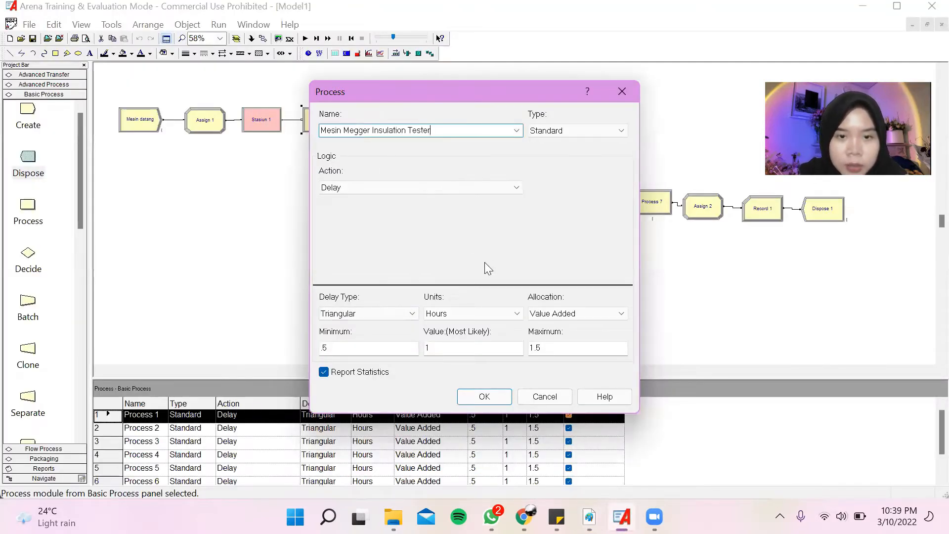
click(483, 396)
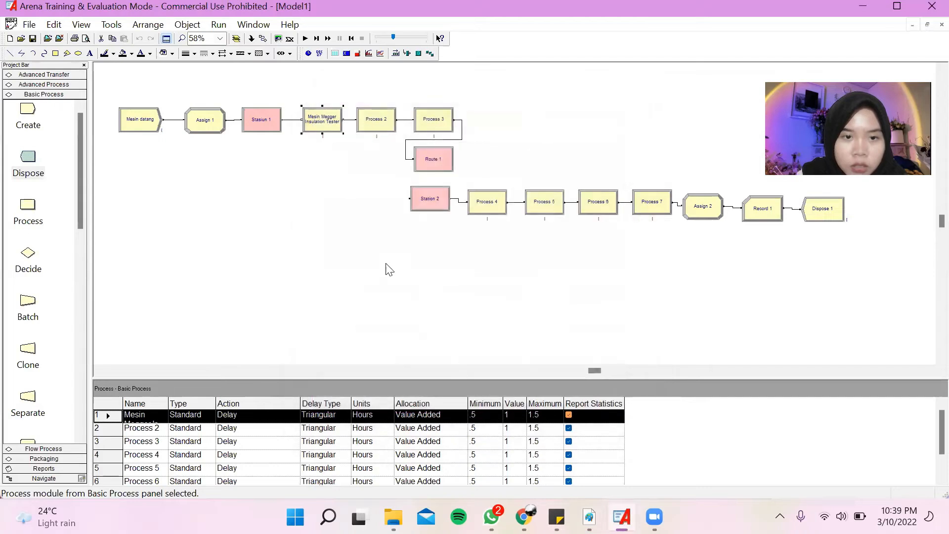
Launch the Input Analyzer from Arena and create a new document in it.
click(117, 28)
click(143, 72)
click(12, 25)
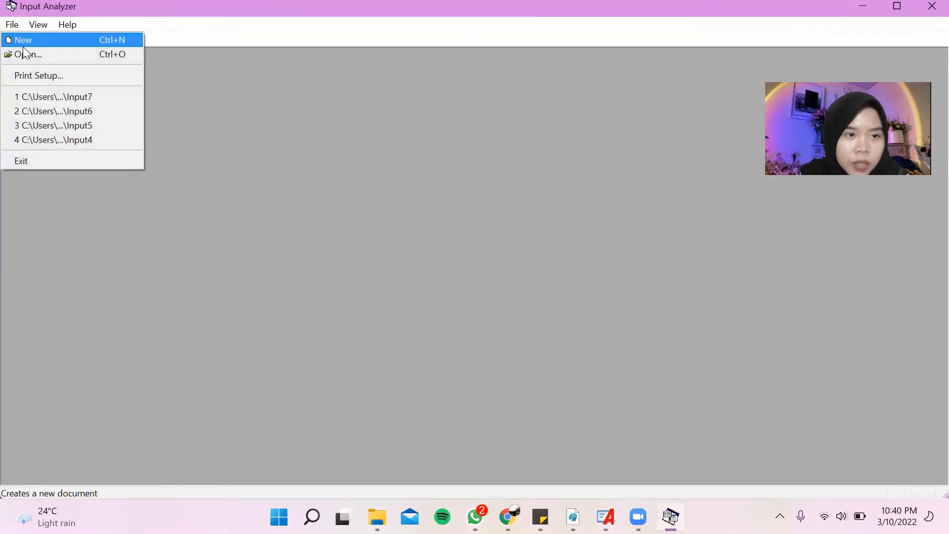
click(24, 46)
Load the existing data file 1 from the PT Interglobal folder into the new document.
click(13, 24)
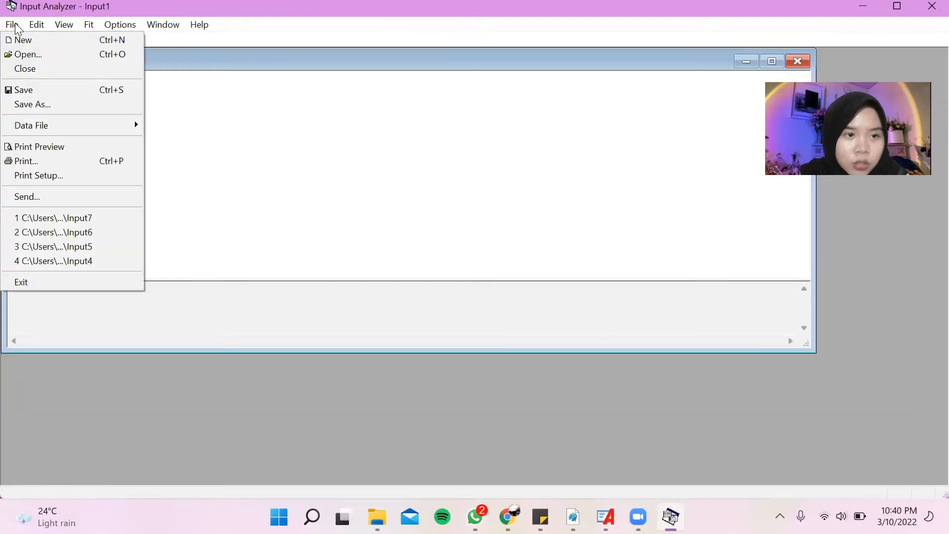
mouse_move(70, 125)
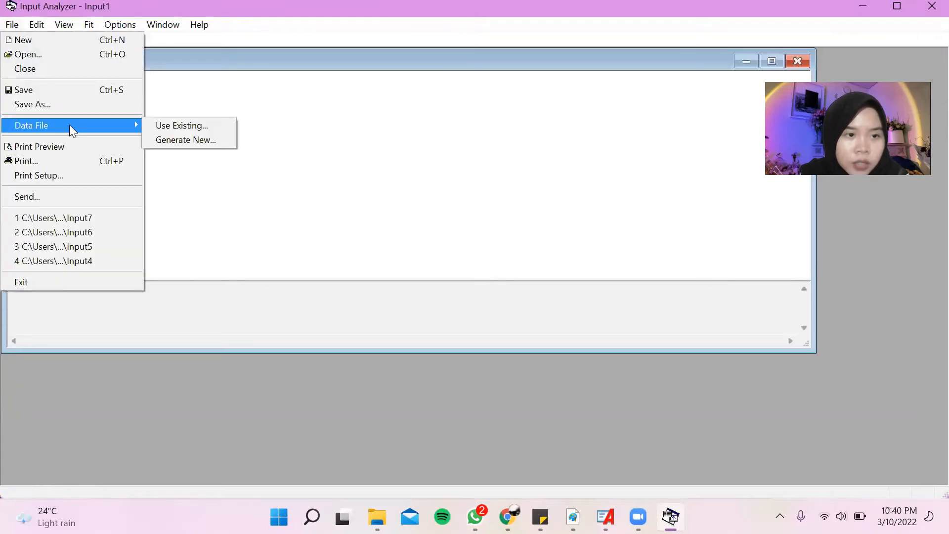
click(161, 128)
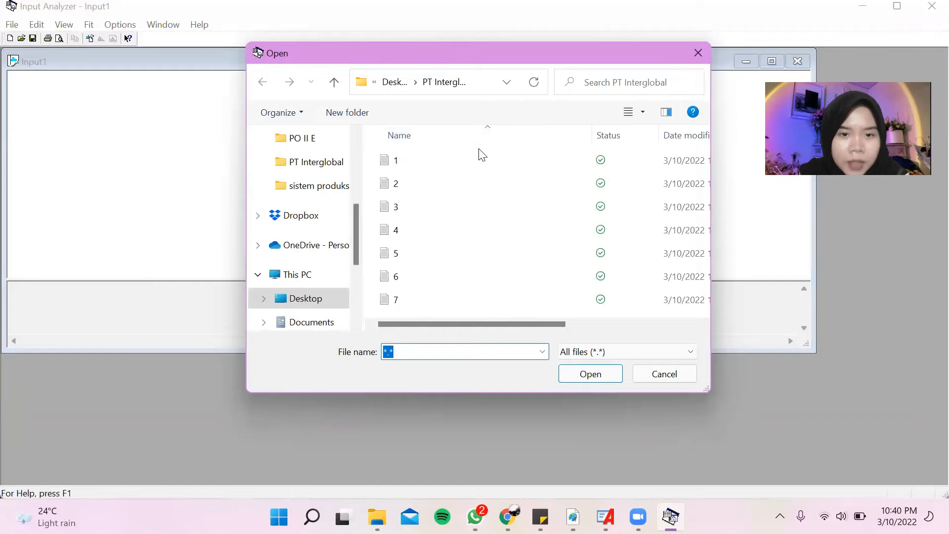
click(451, 161)
double_click(448, 158)
Fit all distributions to the loaded data and copy the best fit's expression from the distribution summary.
click(89, 25)
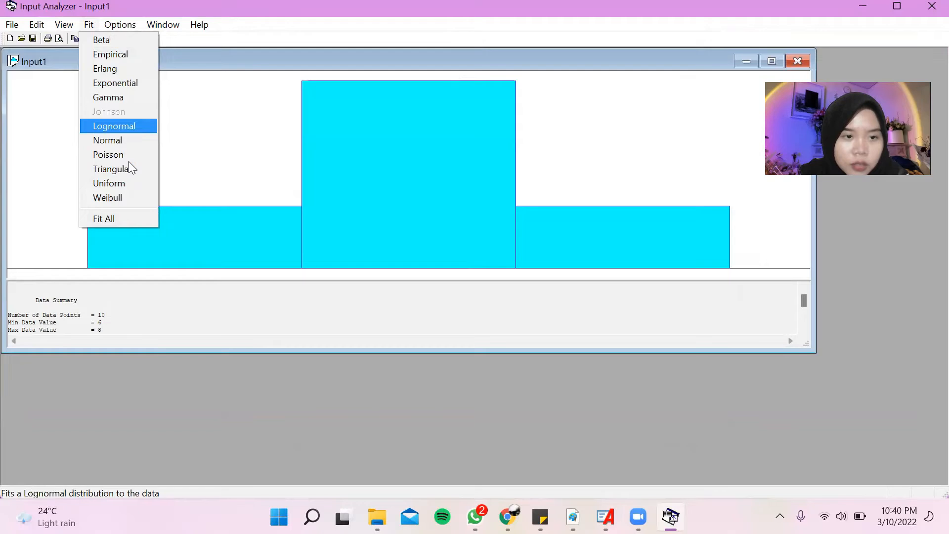
click(115, 221)
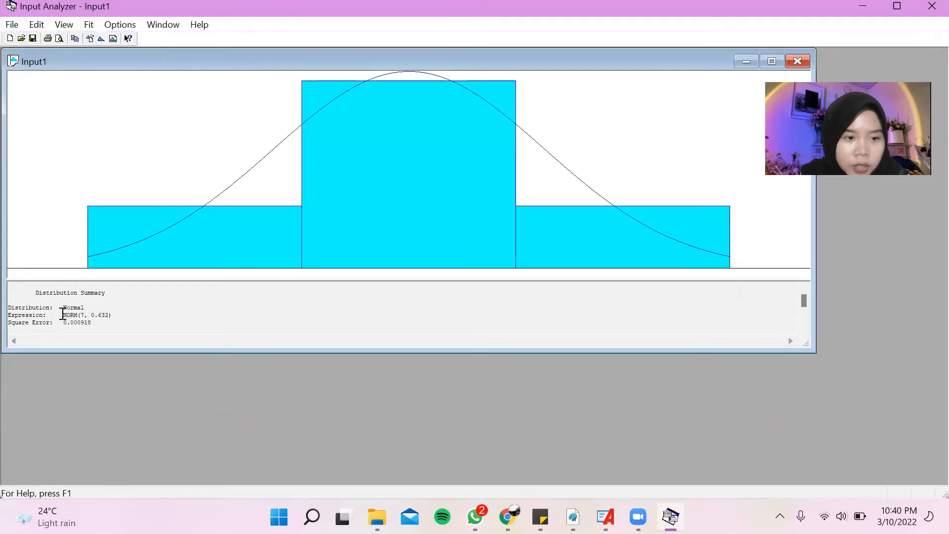
drag(63, 313, 101, 314)
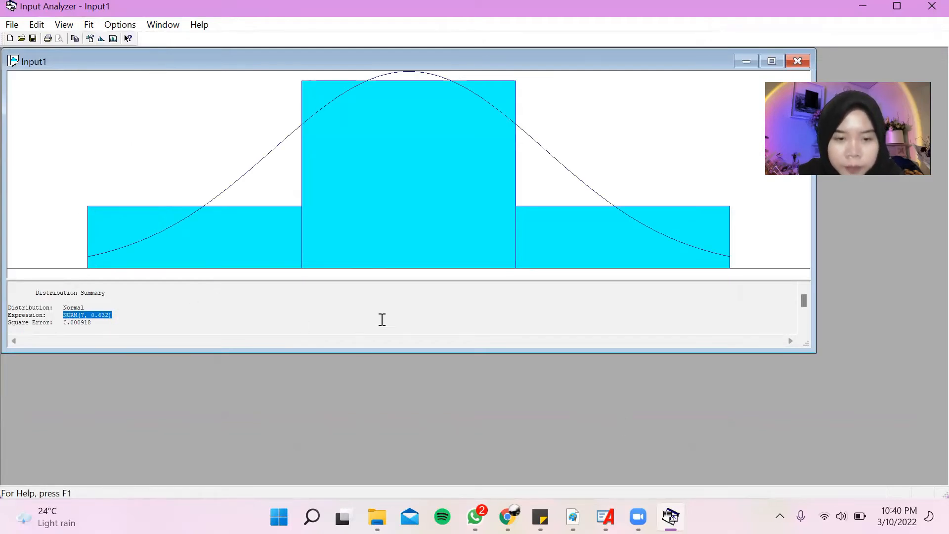
right_click(105, 315)
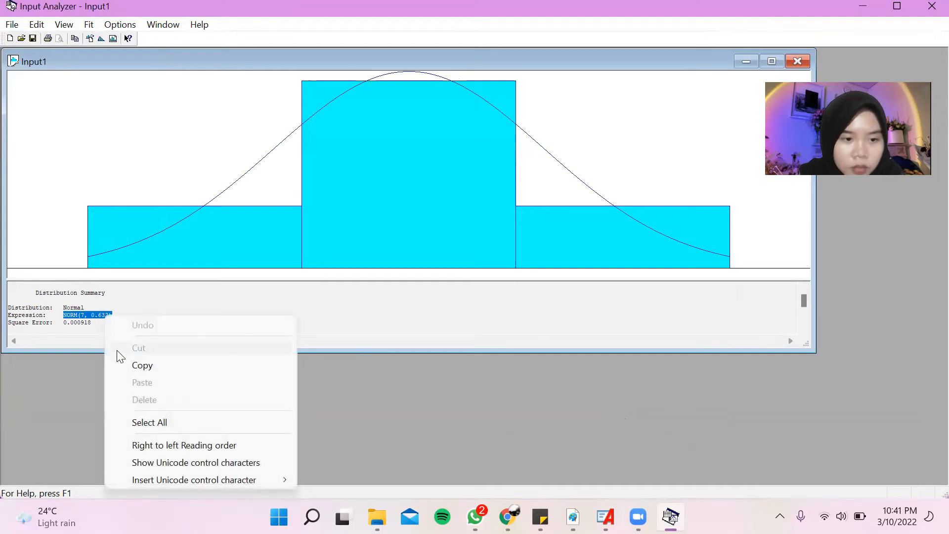
click(117, 361)
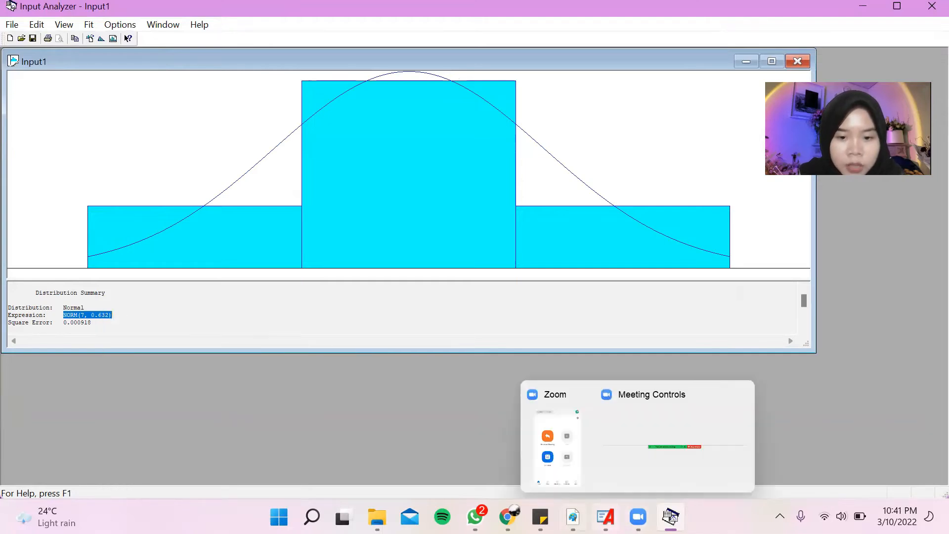
Switch to Arena and set the Mesin Megger Insulation Tester process delay to the expression NORM(7, 0.632) in minutes.
click(605, 517)
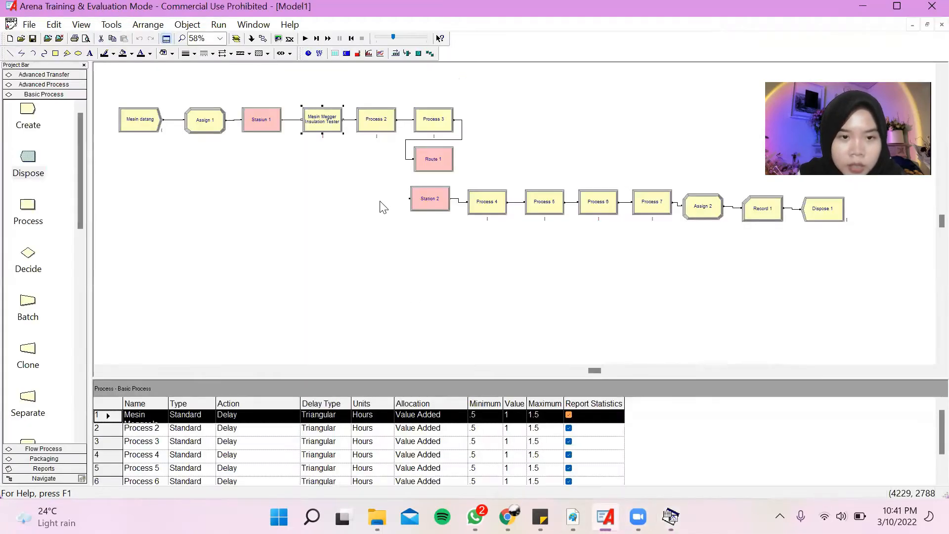
double_click(330, 123)
click(392, 313)
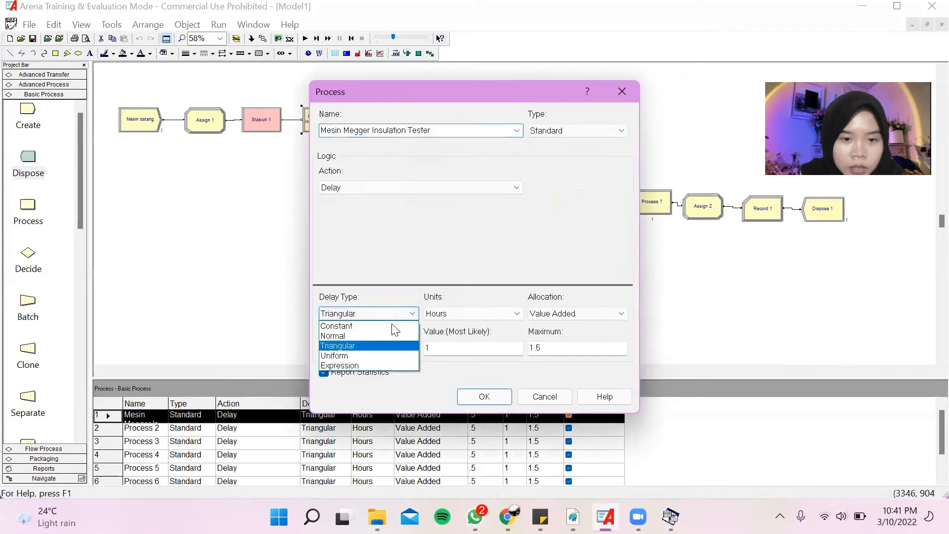
click(386, 365)
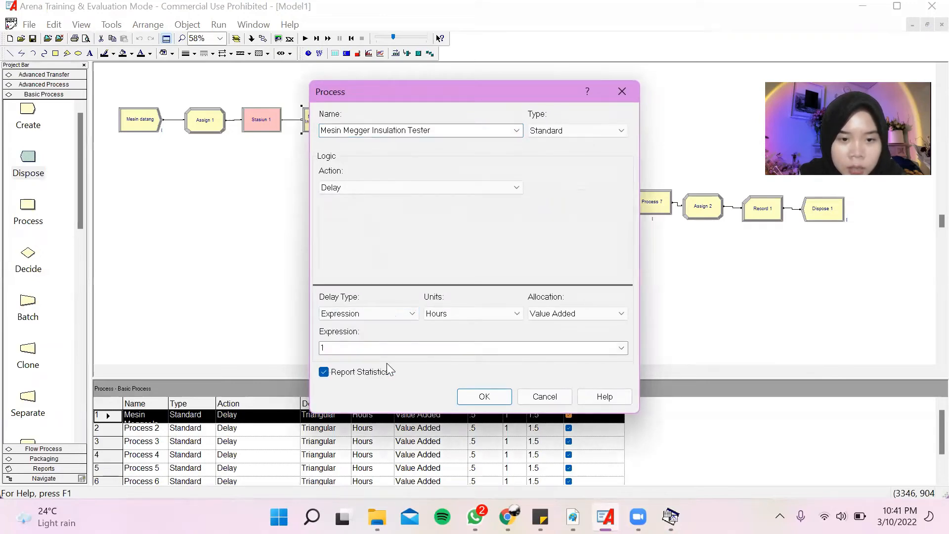
click(468, 319)
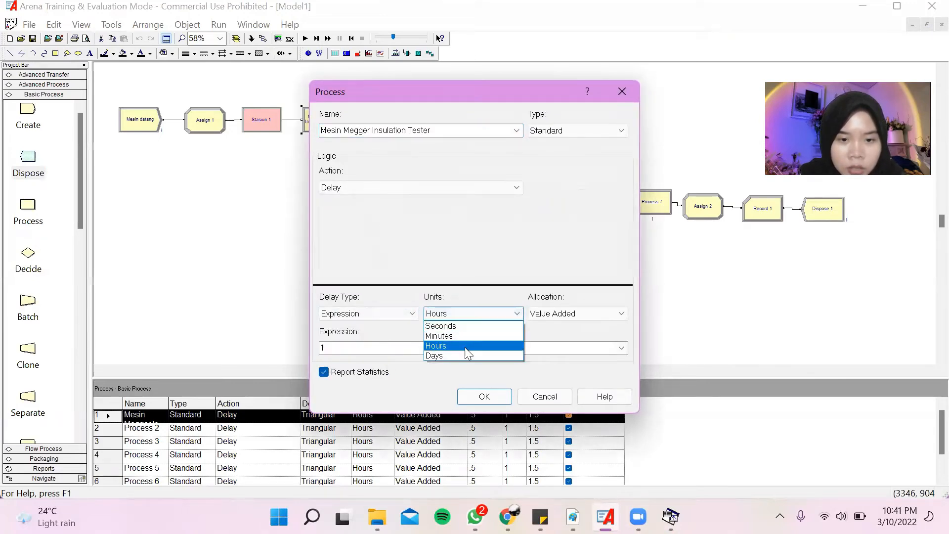
click(468, 335)
click(470, 347)
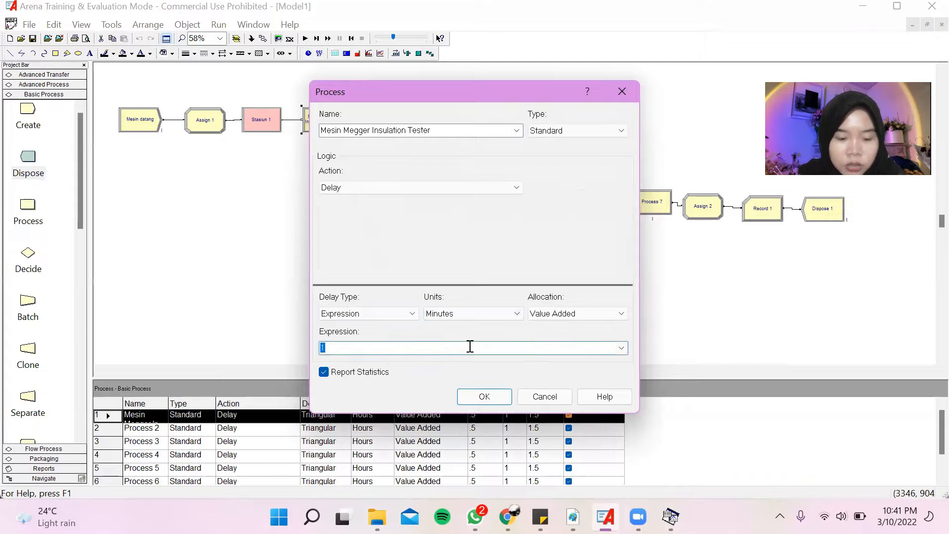
key(ctrl+v)
click(494, 391)
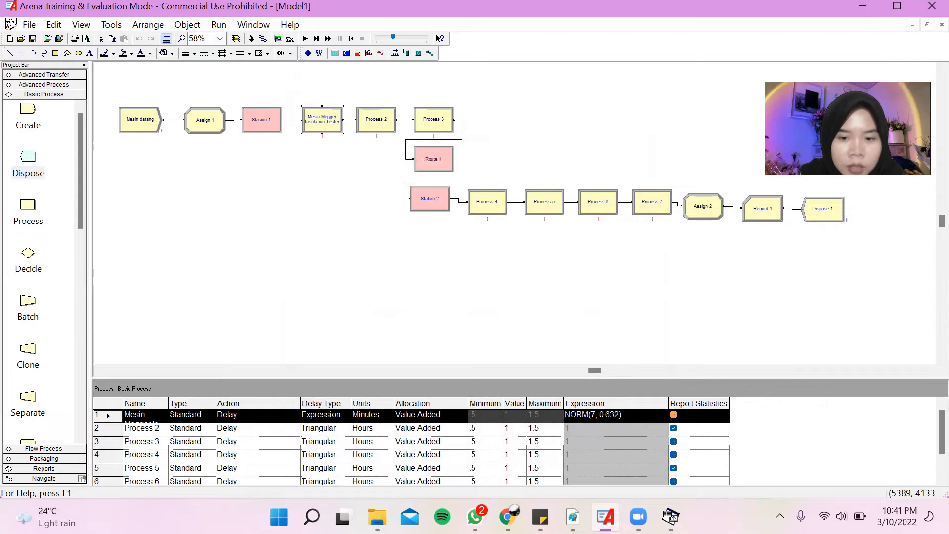
Rename Process 2 as Mesin Circuit Test I, copying the activity name from Table 2.1 in the Adobe Reader report.
click(573, 517)
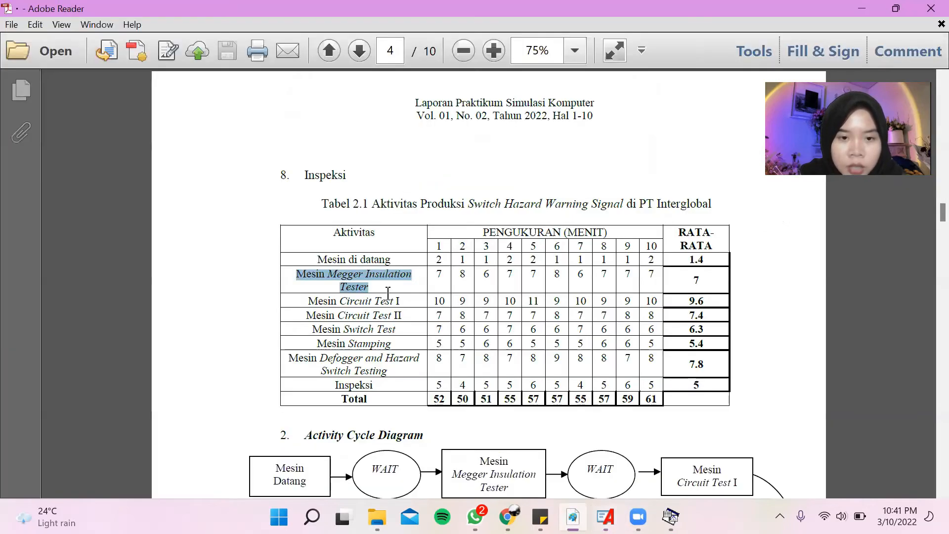
drag(329, 304, 426, 301)
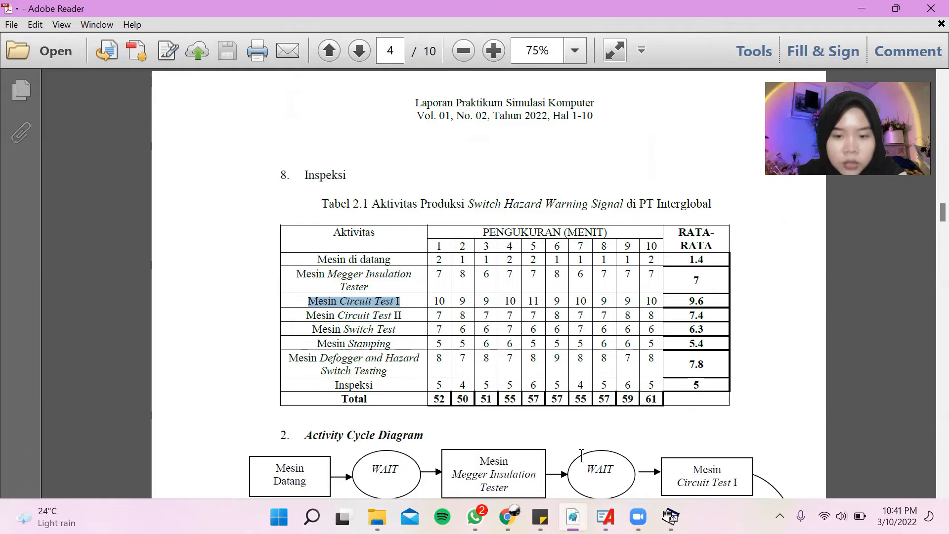
key(alt+Tab)
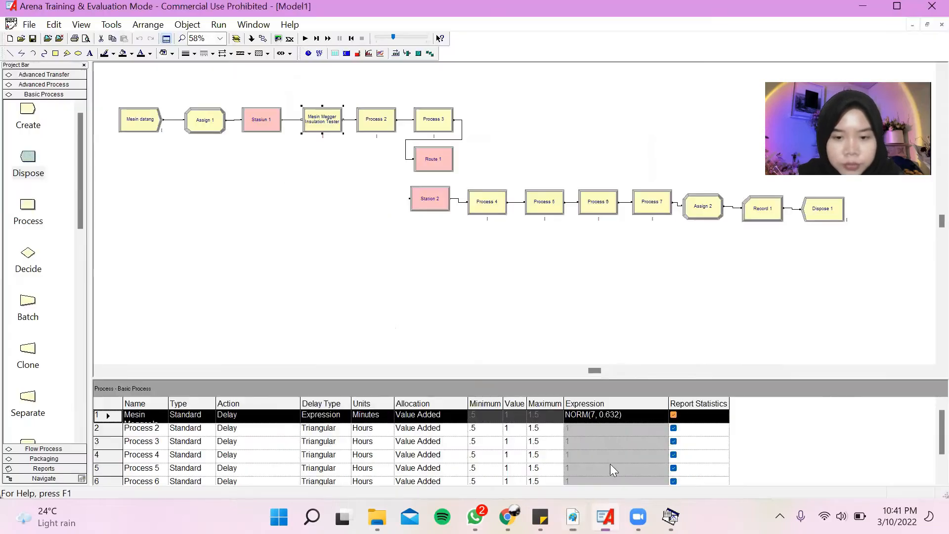
click(371, 119)
double_click(371, 119)
key(ctrl+v)
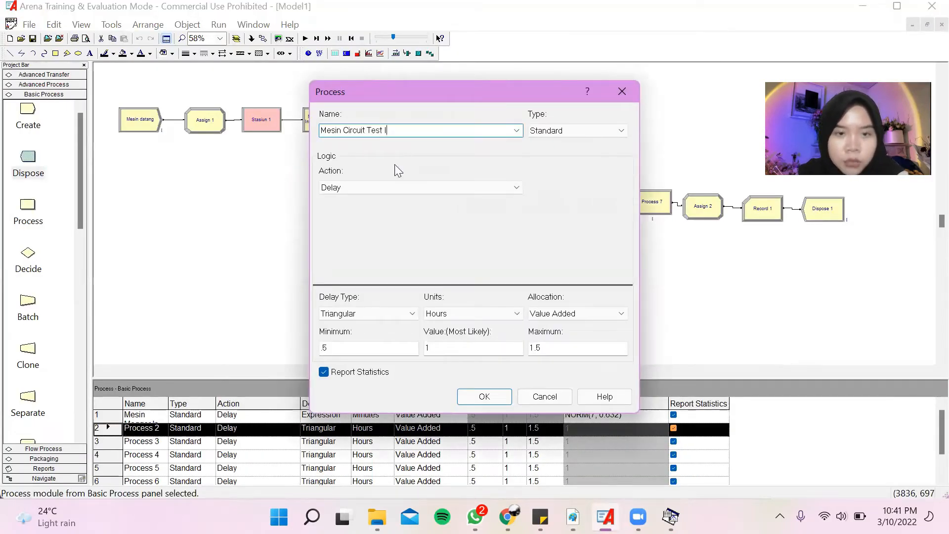
click(484, 396)
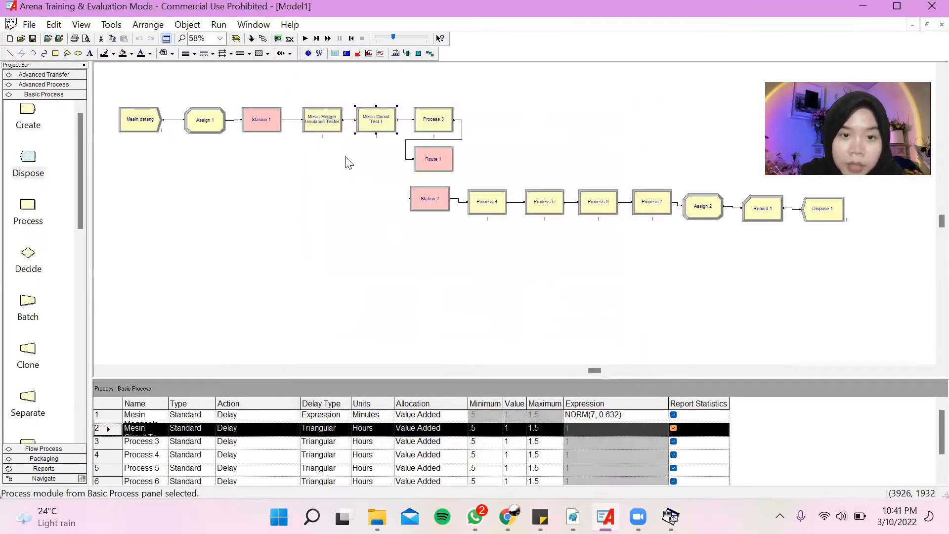
Switch to the Input Analyzer, create a new document and load the existing data file 2 into it.
click(112, 26)
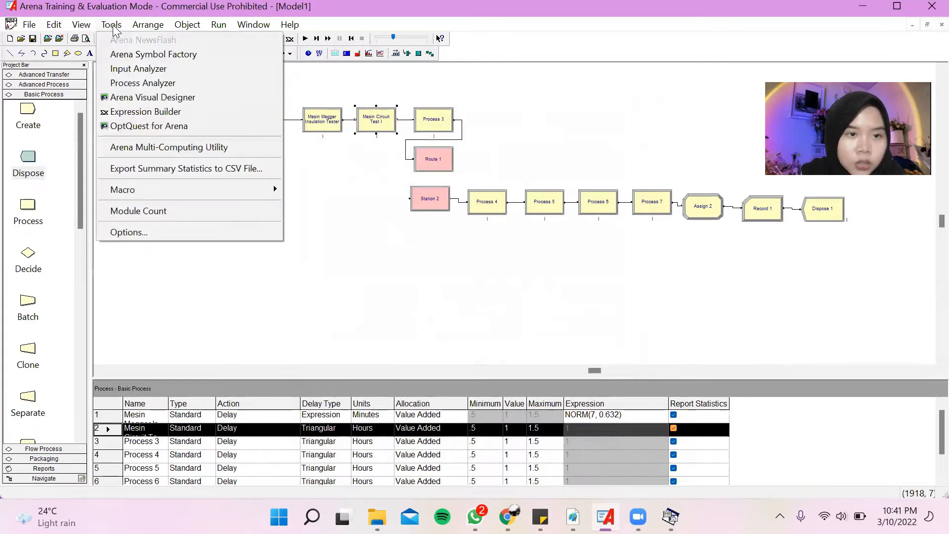
click(155, 71)
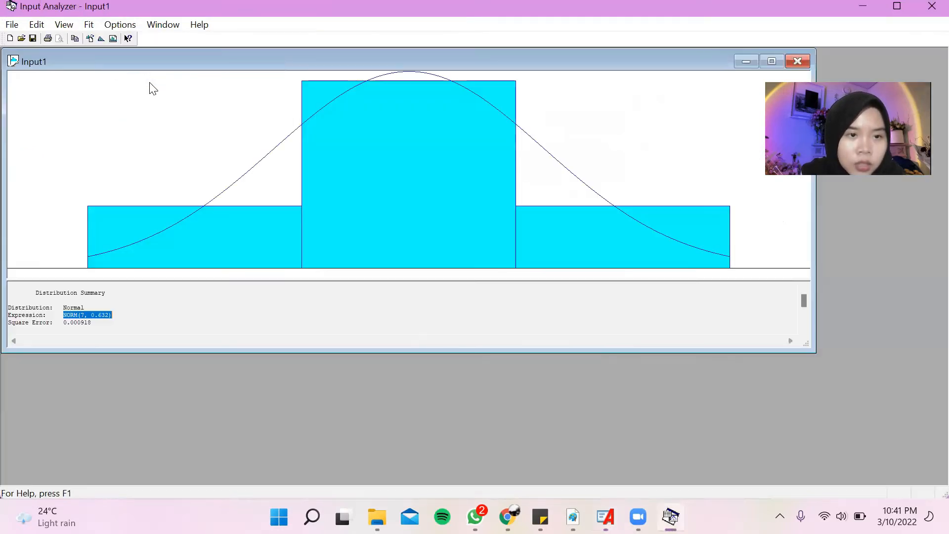
click(18, 27)
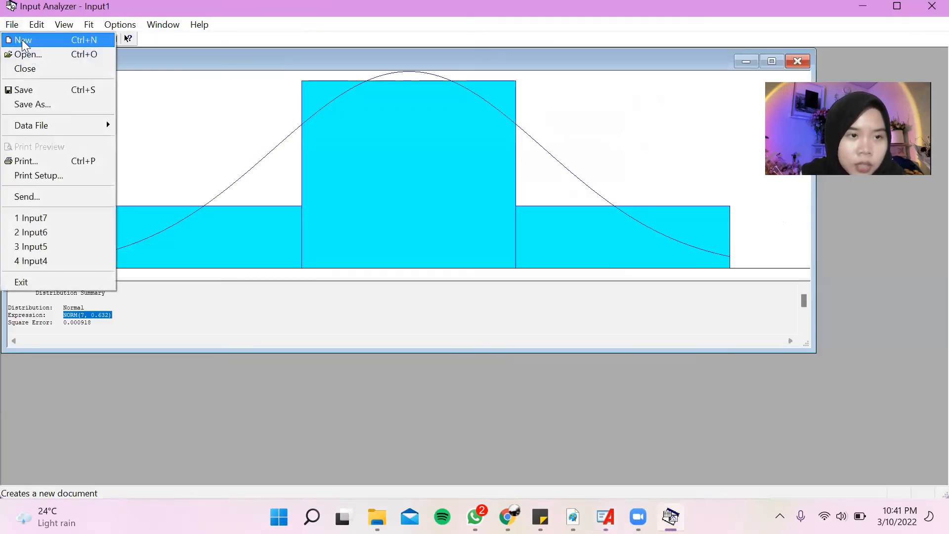
click(22, 39)
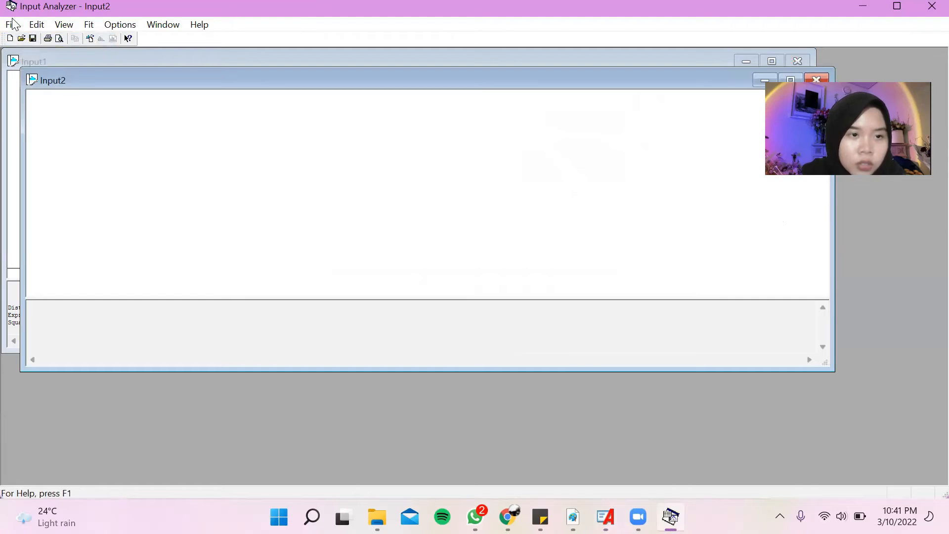
click(13, 25)
mouse_move(36, 128)
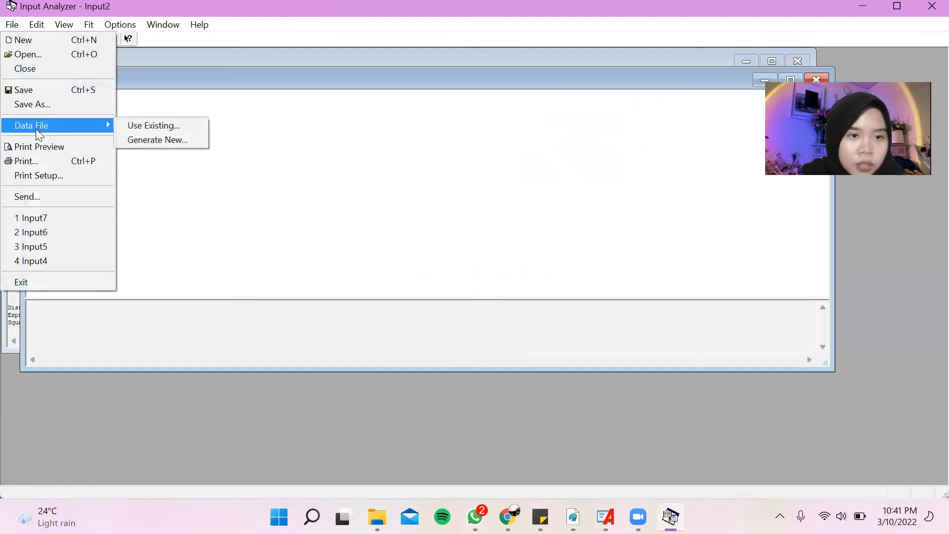
click(125, 128)
click(394, 184)
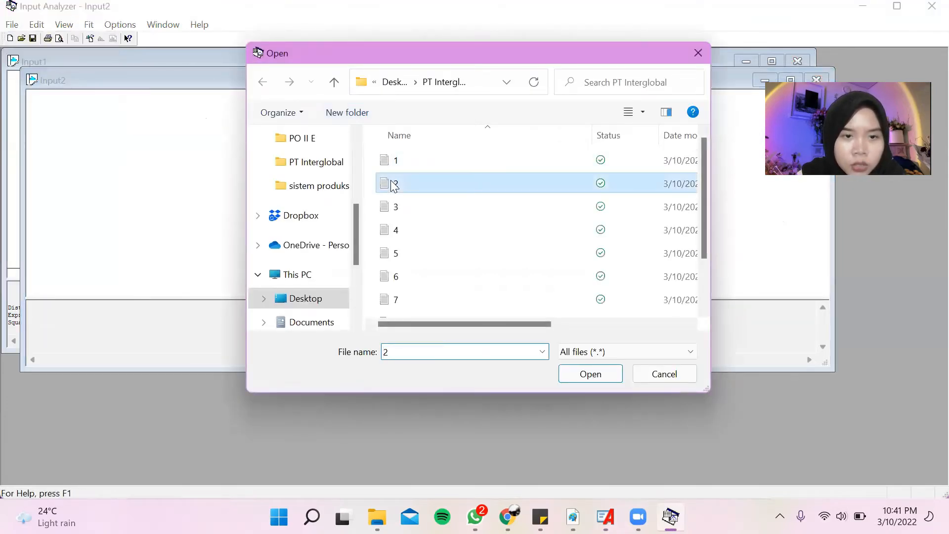
double_click(394, 184)
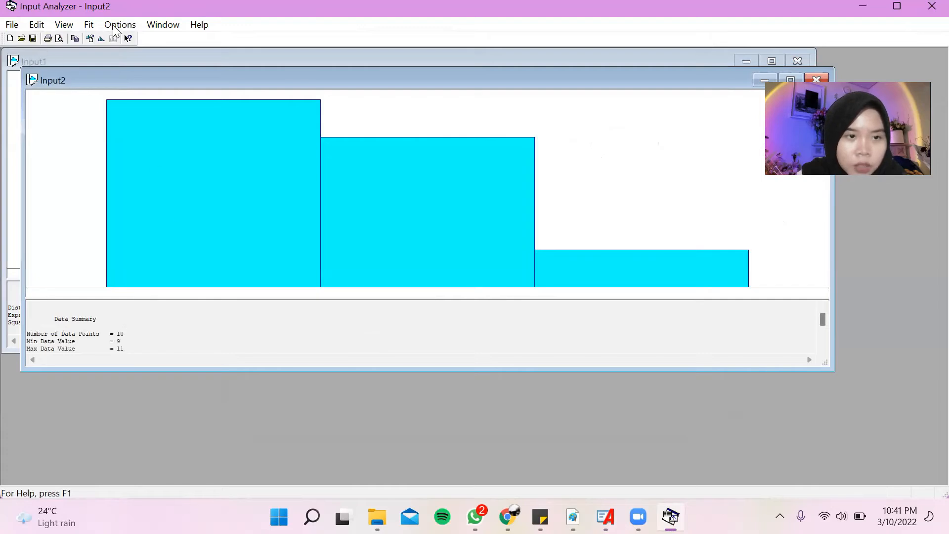
Fit all distributions to the data from file 2 and copy the best fit's expression.
click(90, 27)
click(127, 218)
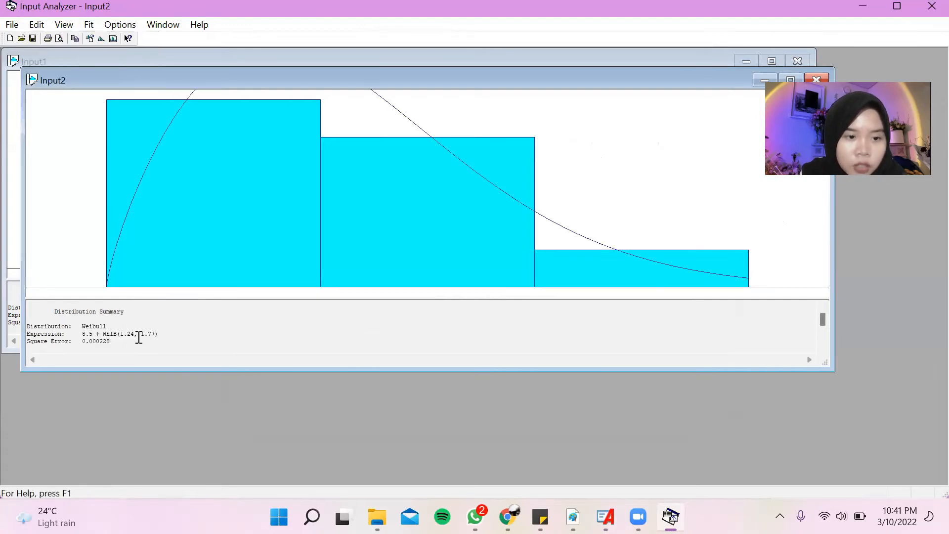
drag(113, 335, 162, 335)
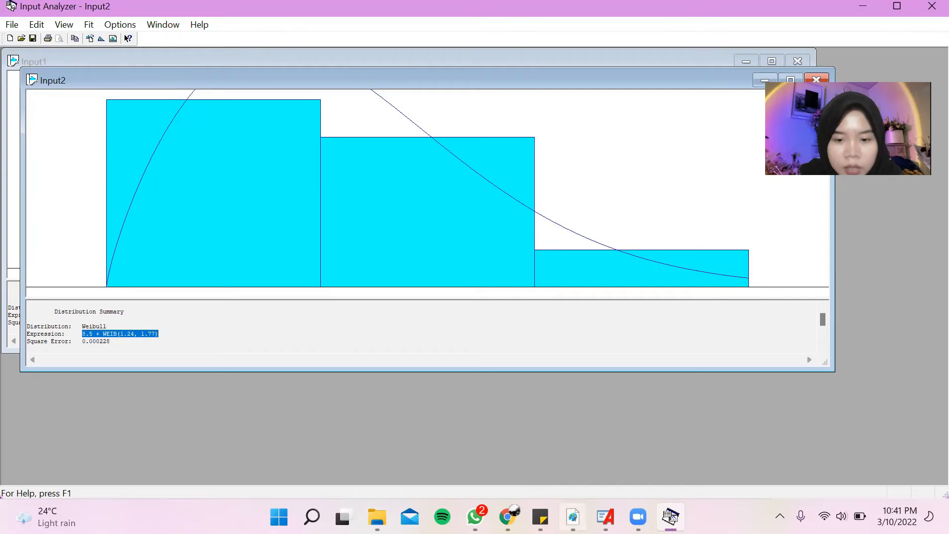
Switch to Arena and set the Mesin Circuit Test I process delay to the expression 8.5 + WEIB(1.24, 1.77) in minutes.
click(604, 516)
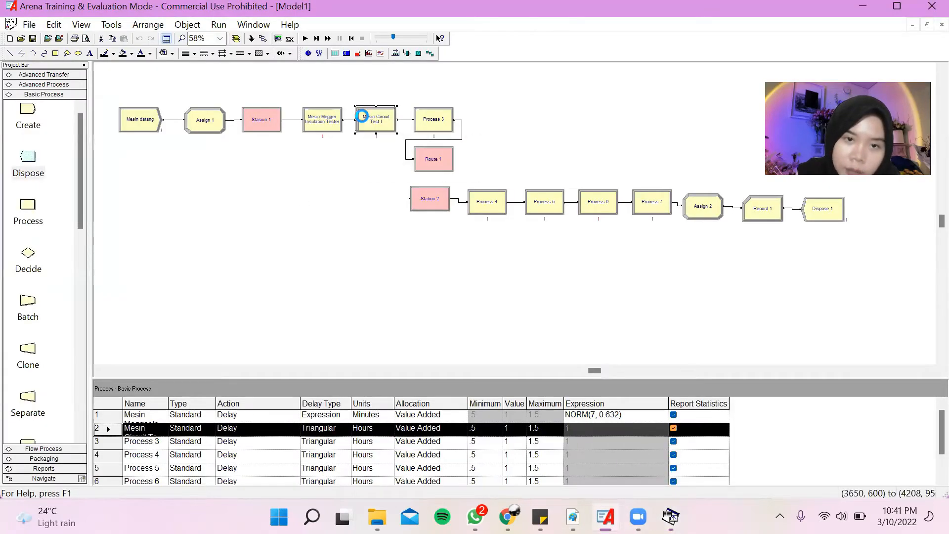
double_click(359, 117)
click(385, 313)
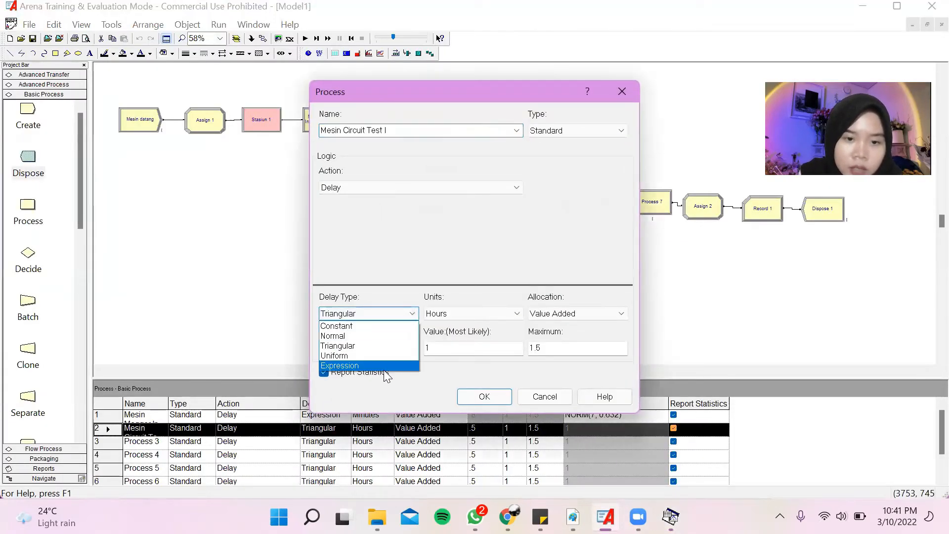
click(410, 366)
click(465, 314)
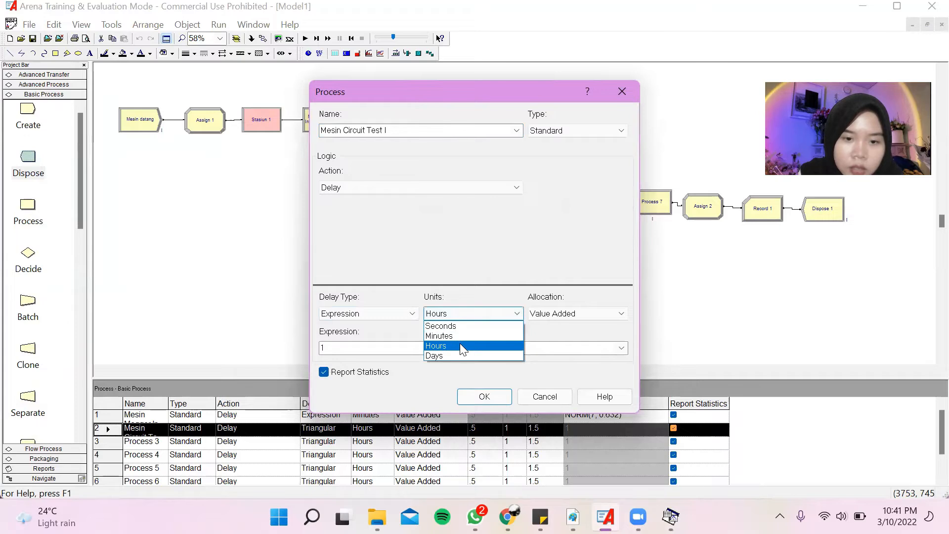
click(442, 335)
click(450, 347)
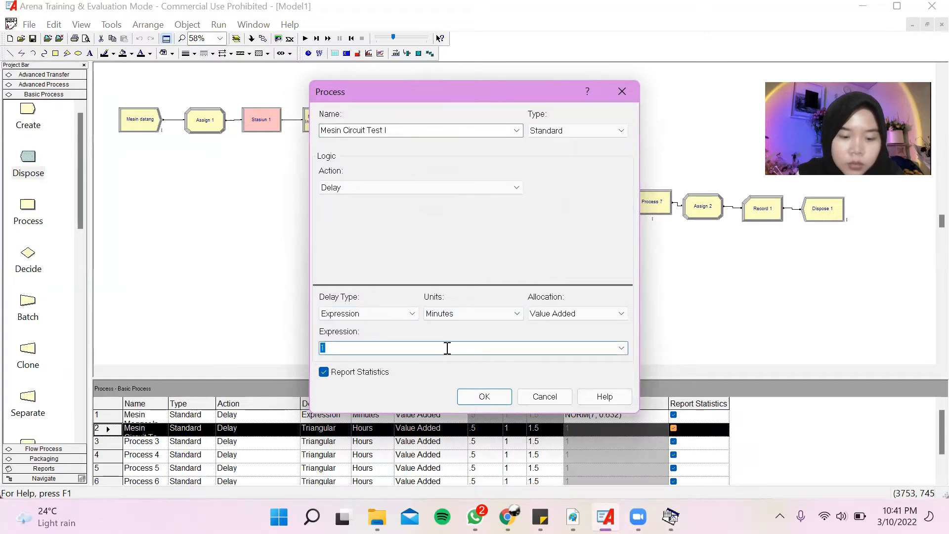
text(8.5 + WEIB(1.24, 1.77))
click(502, 396)
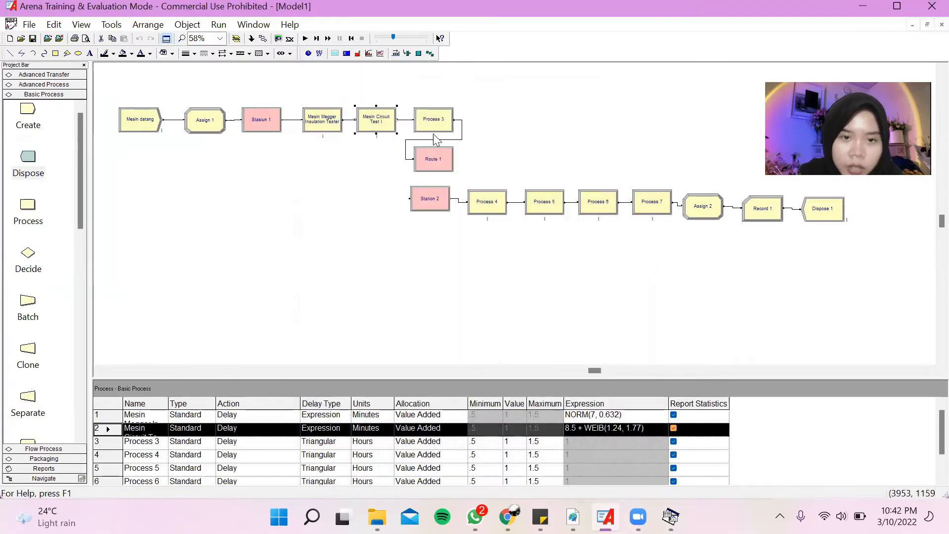
Rename Process 3 as Mesin Circuit Test II and switch to the Input Analyzer.
click(442, 129)
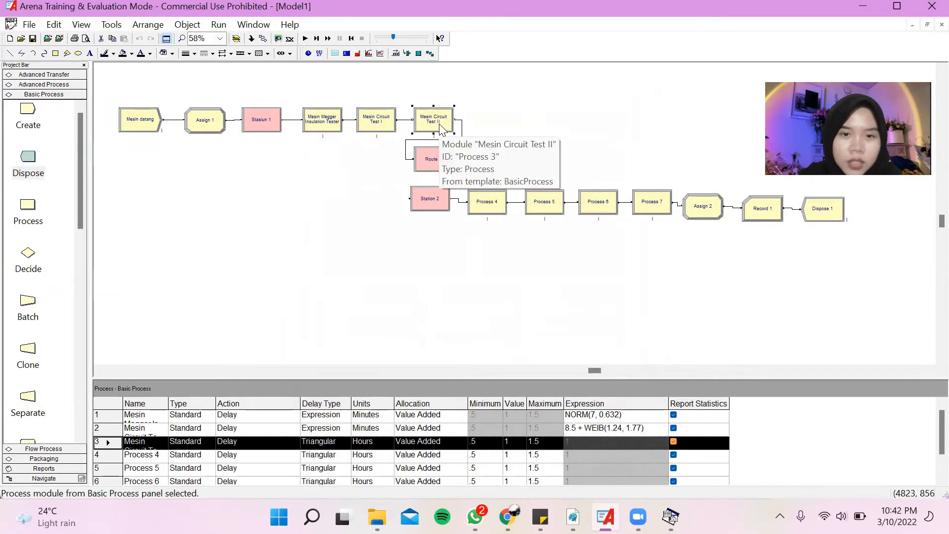
click(119, 25)
click(139, 69)
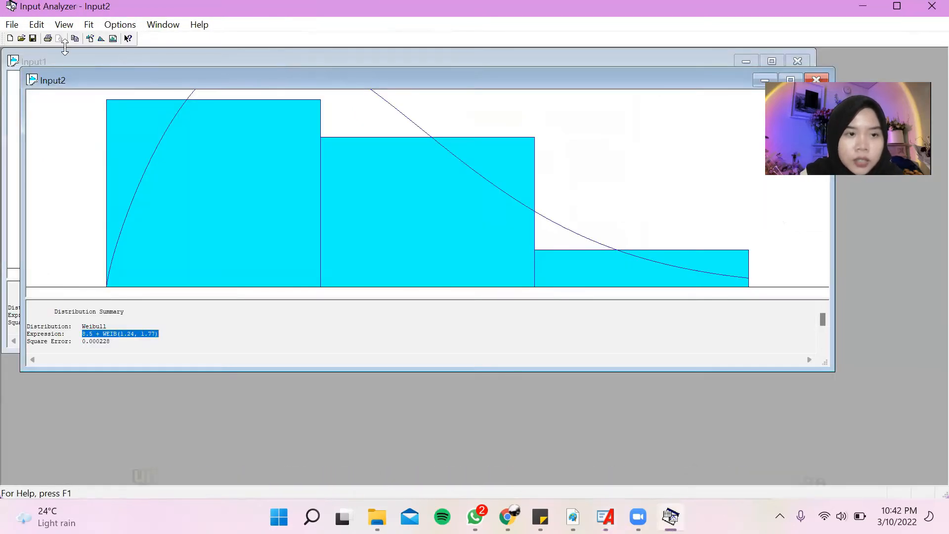
click(14, 25)
click(25, 54)
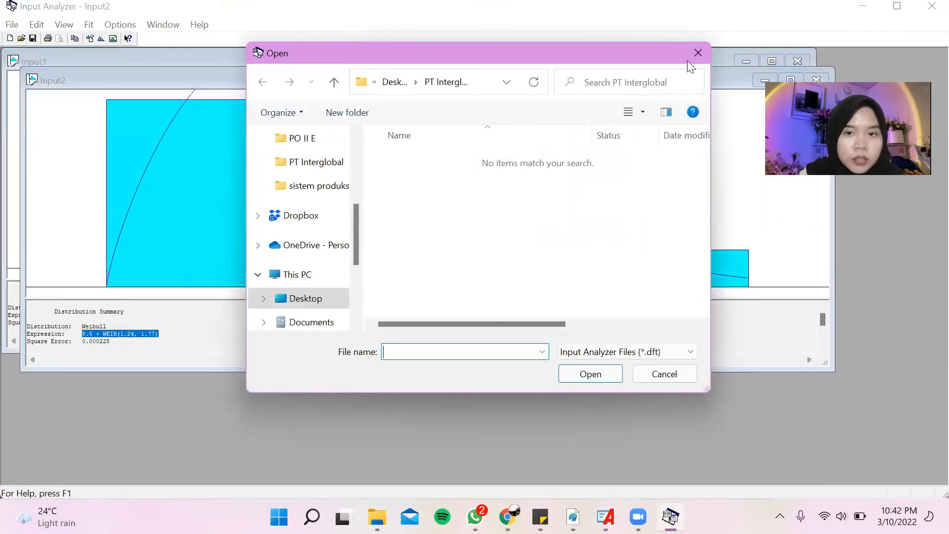
key(Escape)
Create another new document and load the existing data file 3 from the PT Interglobal folder into it.
click(10, 38)
click(12, 26)
mouse_move(104, 126)
click(159, 127)
double_click(392, 207)
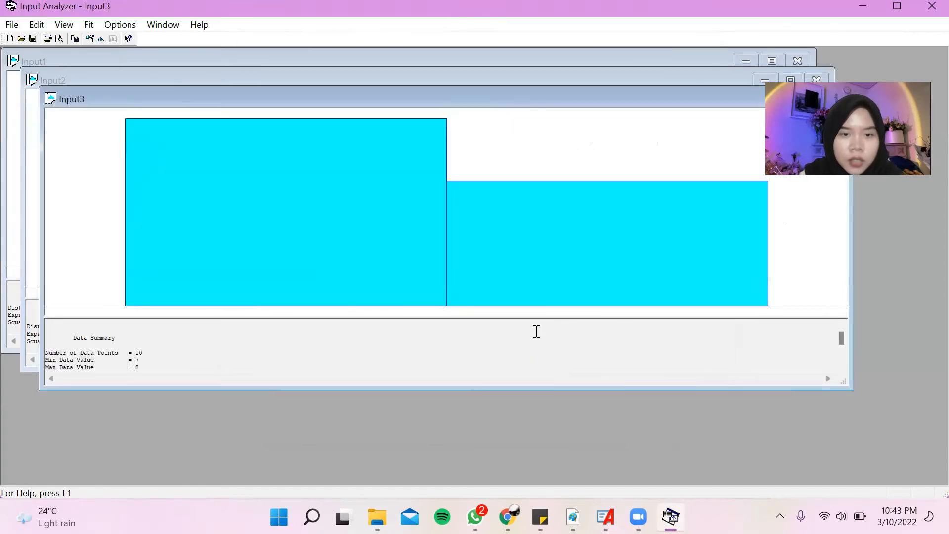
Fit all distributions to the data from file 3 and copy the best fit's expression.
click(89, 24)
click(106, 183)
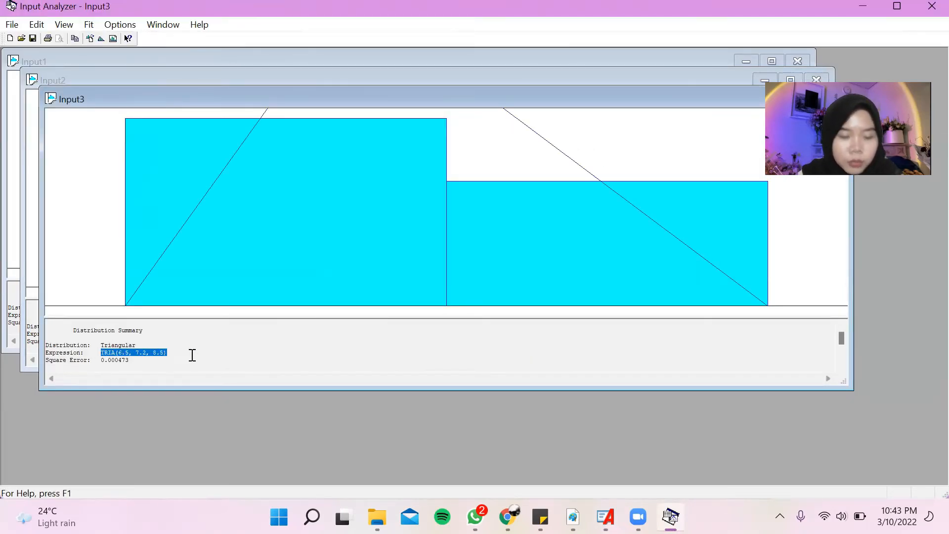
Switch to Arena and set the Mesin Circuit Test II process delay to the expression TRIA(6.5, 7.2, 8.5) in minutes.
click(604, 517)
double_click(431, 126)
click(377, 313)
click(340, 365)
click(437, 317)
click(435, 339)
click(411, 348)
text(TRIA(6.5, 7.2, 8.5))
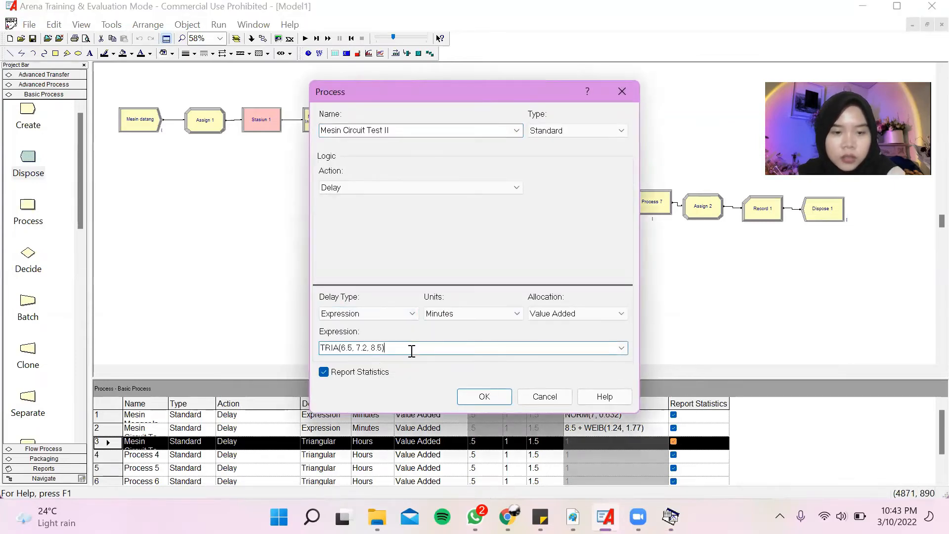
click(484, 397)
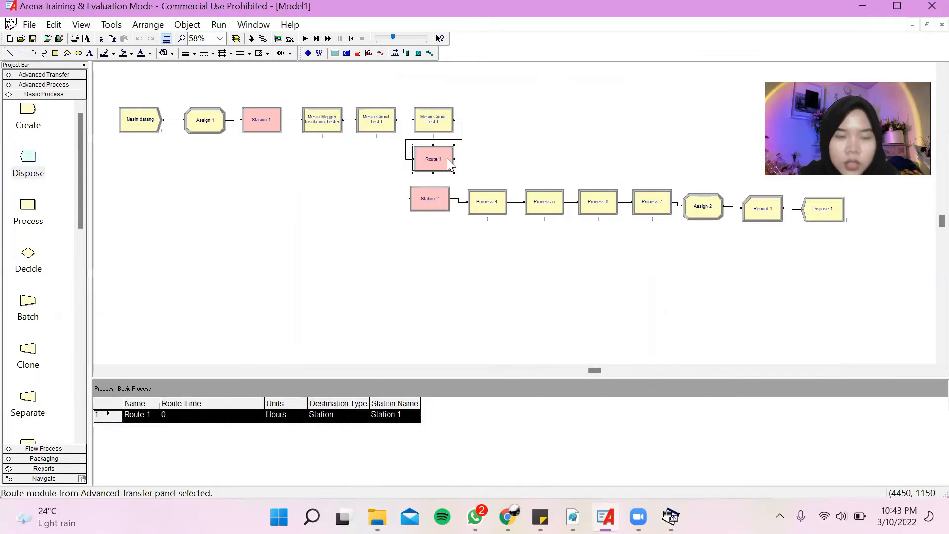
Set the time units of the Route 1 module to minutes.
double_click(447, 158)
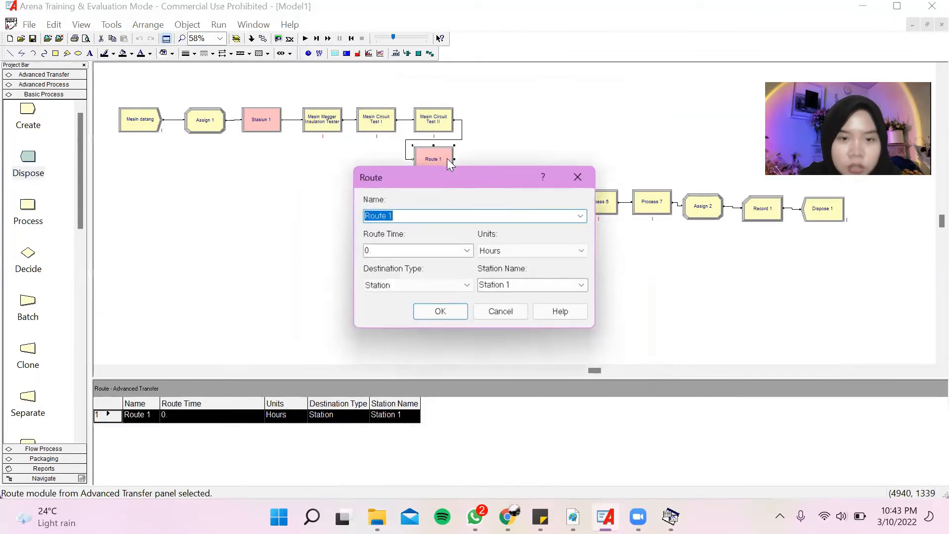
click(462, 253)
scroll(455, 265, down, 2)
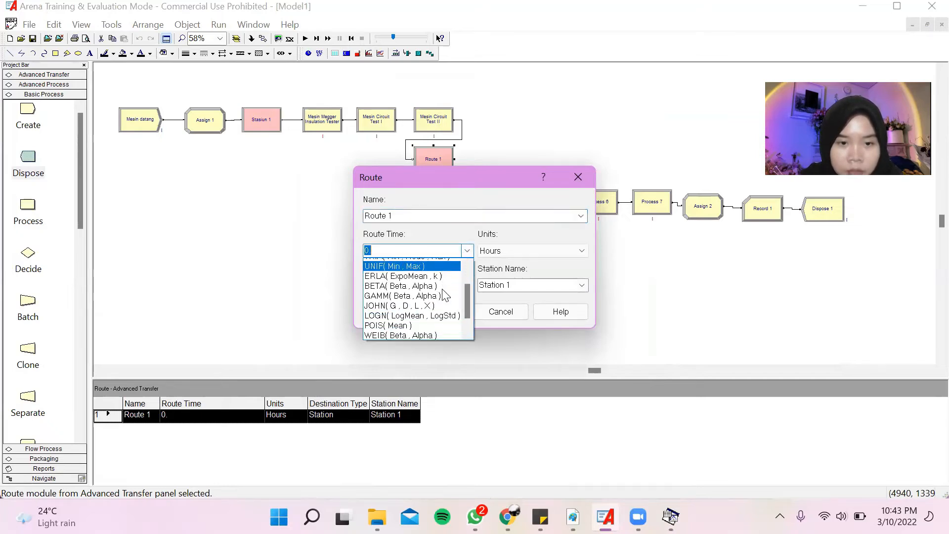
click(469, 251)
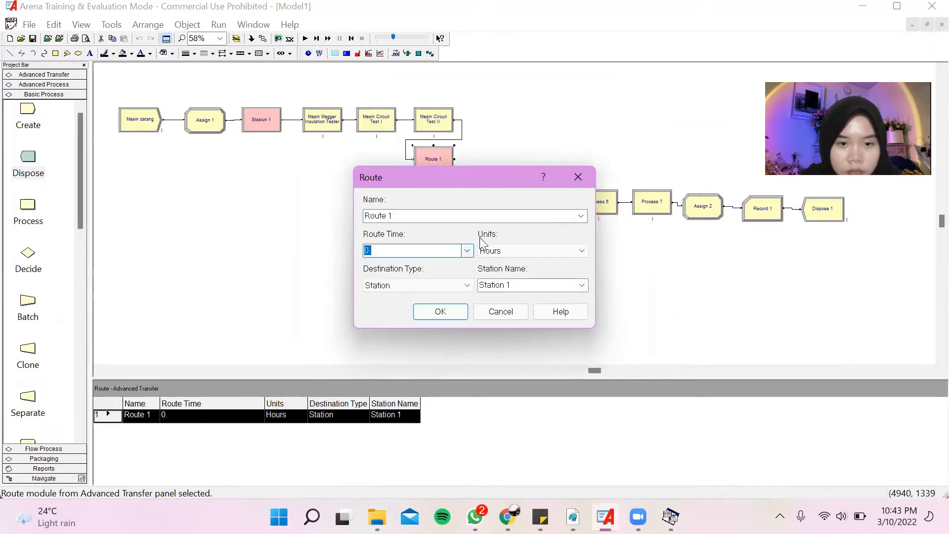
click(567, 251)
click(566, 273)
click(467, 285)
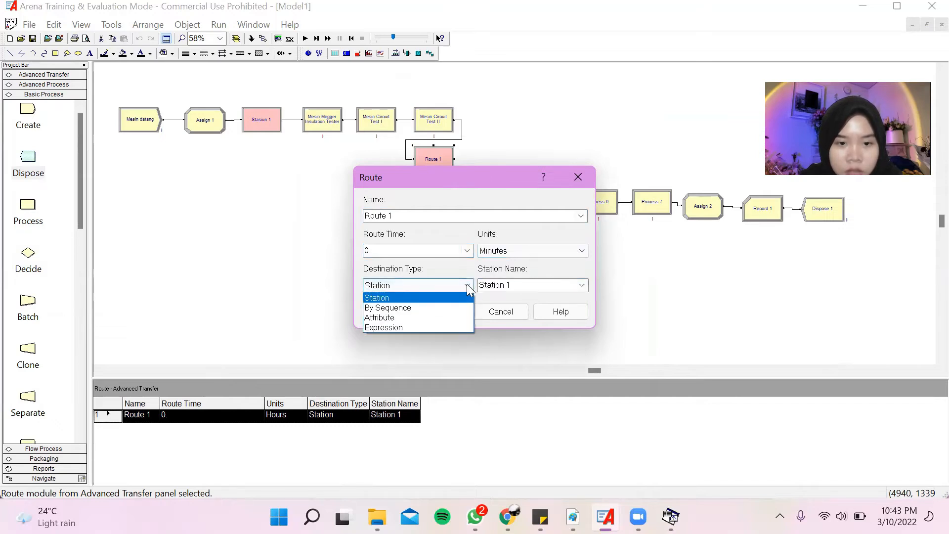
click(457, 325)
click(463, 287)
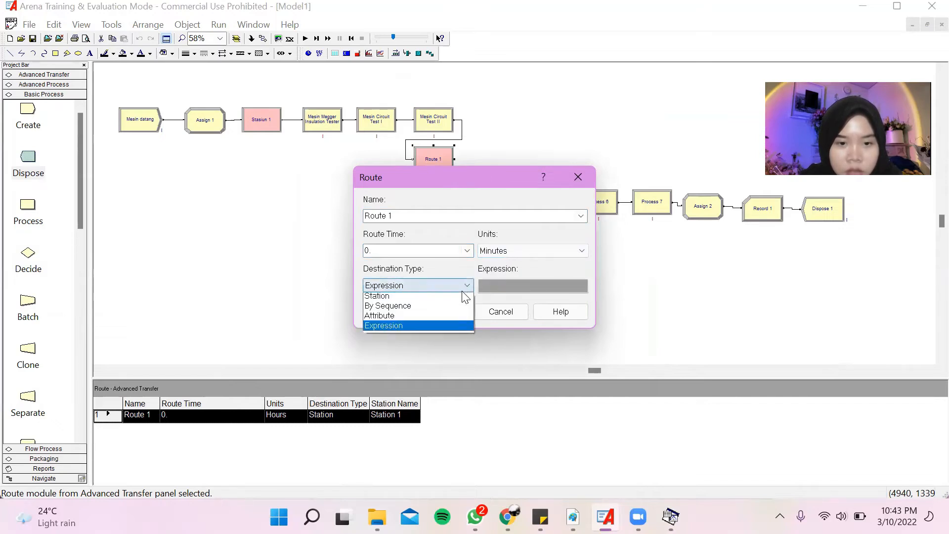
click(465, 295)
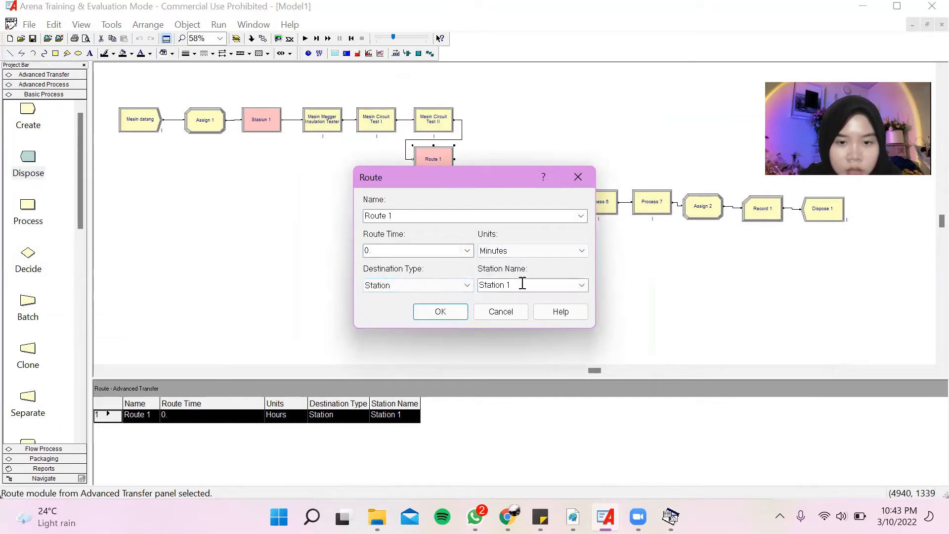
Set the destination station of Route 1 to Station 2 and accept the route settings.
click(545, 289)
click(583, 285)
click(572, 307)
click(440, 311)
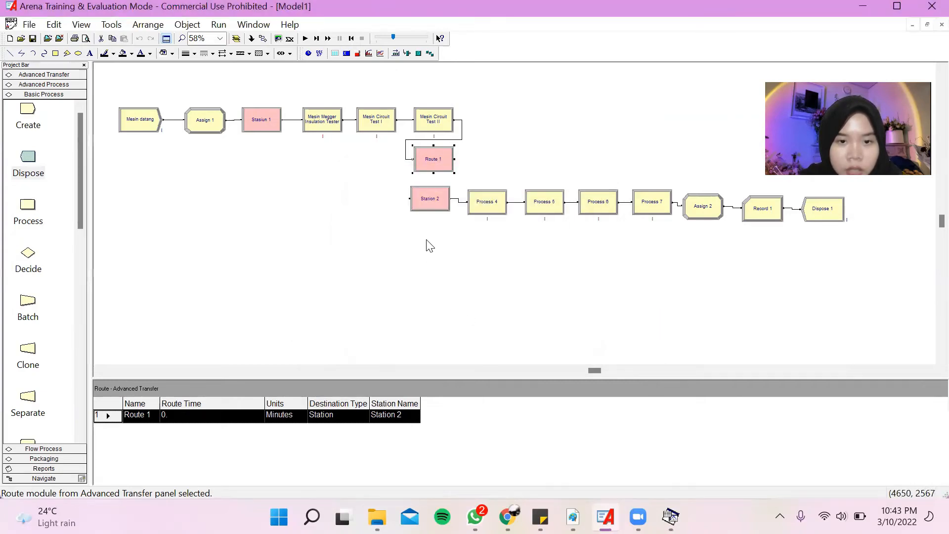
Rename the Station 2 module as stasiun 2, leaving its station type as Station.
double_click(429, 198)
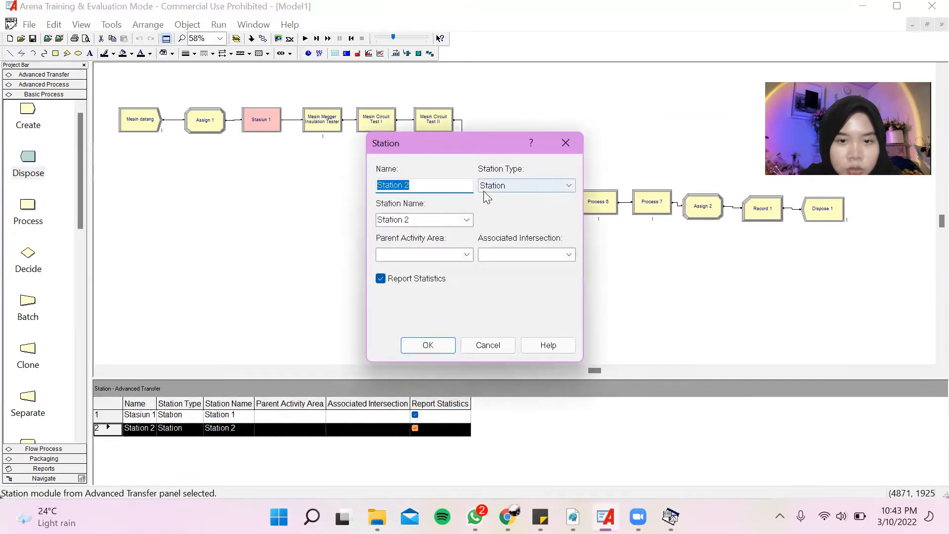
click(545, 188)
click(542, 187)
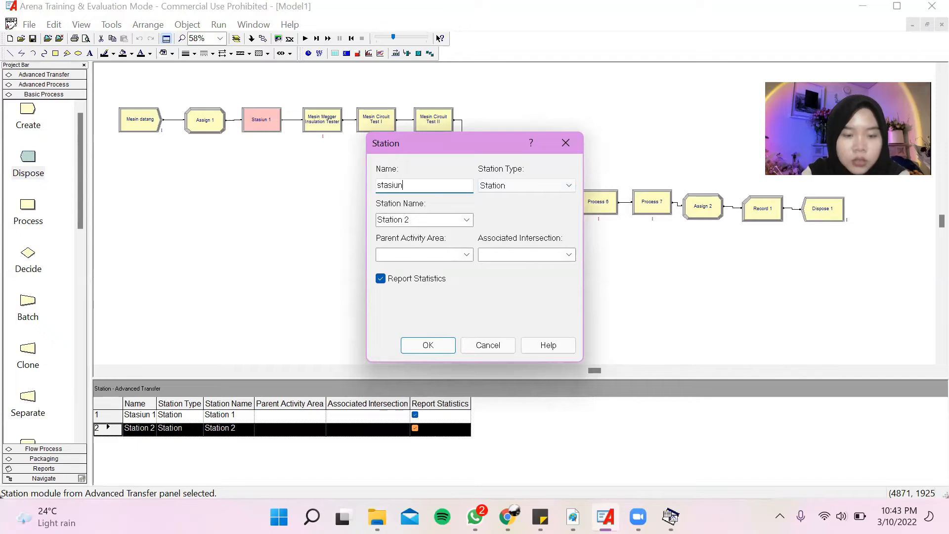
key(Return)
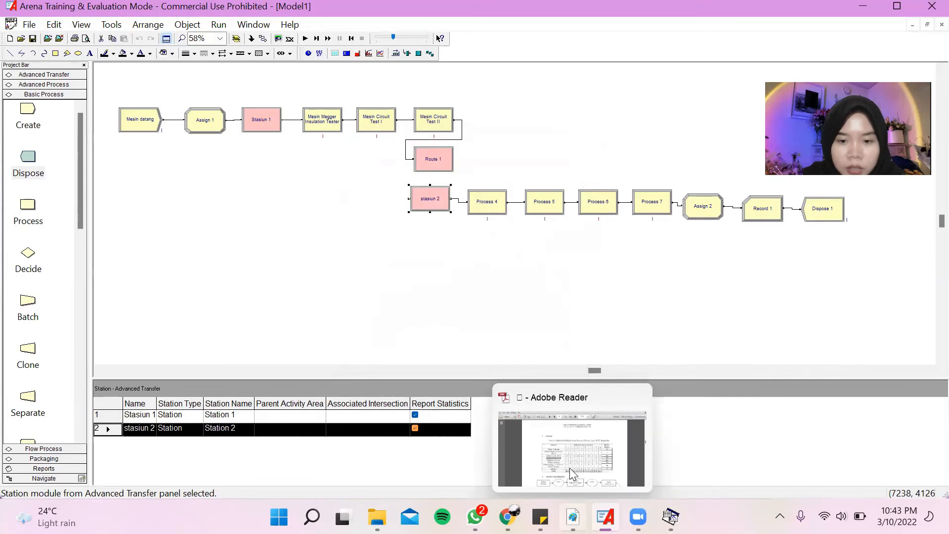
Copy the name Mesin Switch Test from Table 2.1 in Adobe Reader and rename Process 4 with it in Arena.
click(569, 467)
drag(310, 327, 401, 329)
key(ctrl+c)
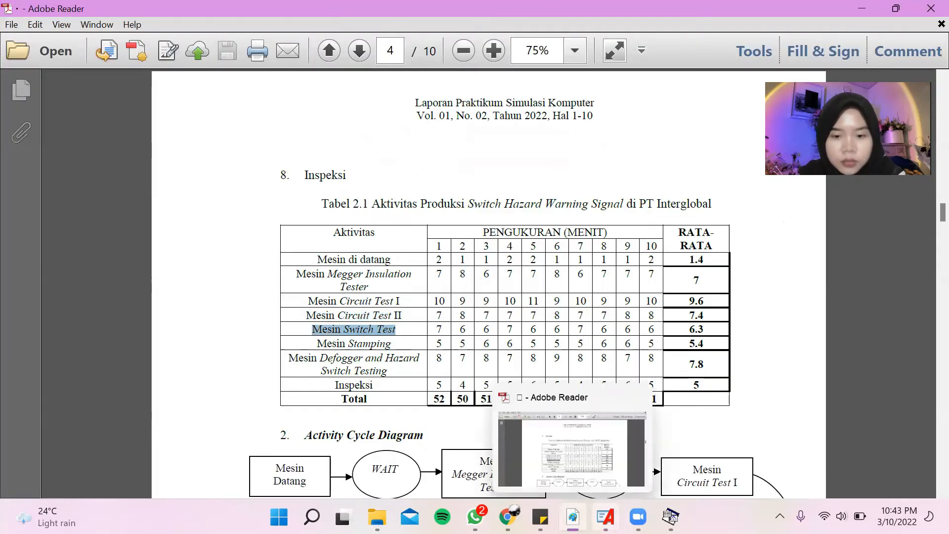
click(603, 474)
double_click(494, 208)
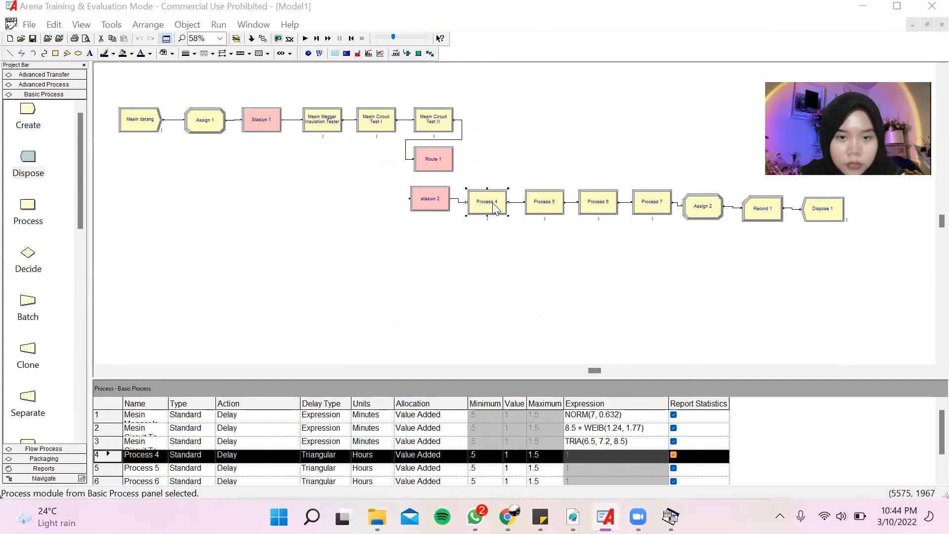
key(ctrl+v)
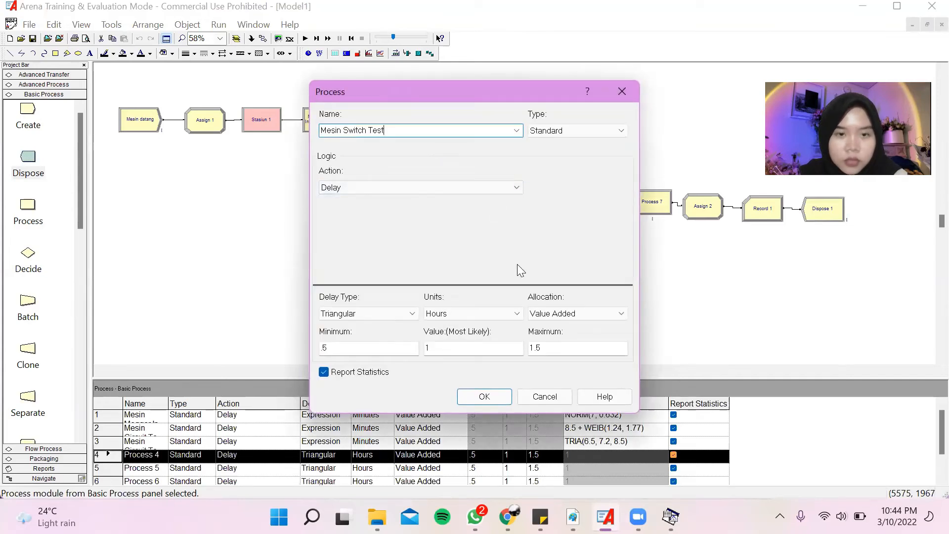
click(508, 399)
Switch to the Input Analyzer, create a new document and load the existing data file for Mesin Switch Test into it.
click(112, 24)
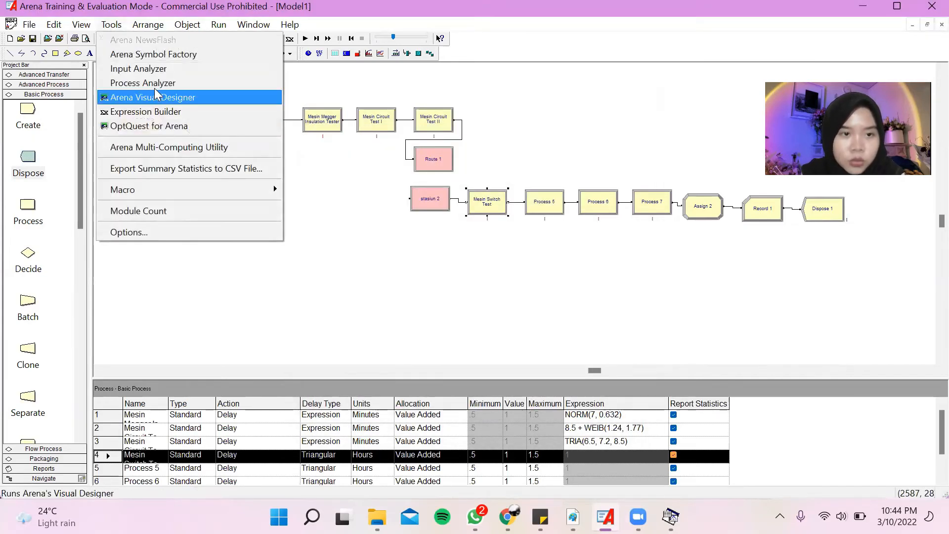
click(149, 69)
click(14, 27)
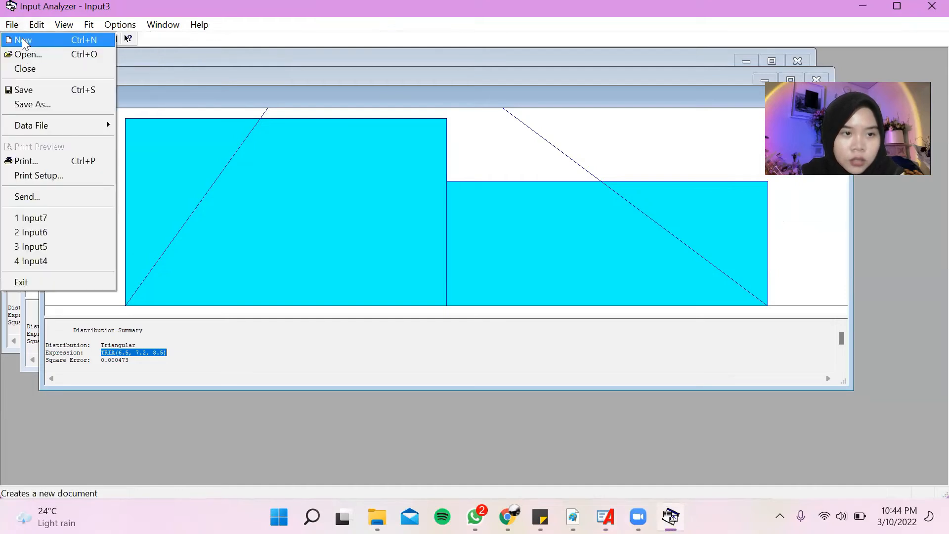
click(23, 44)
click(11, 25)
mouse_move(56, 125)
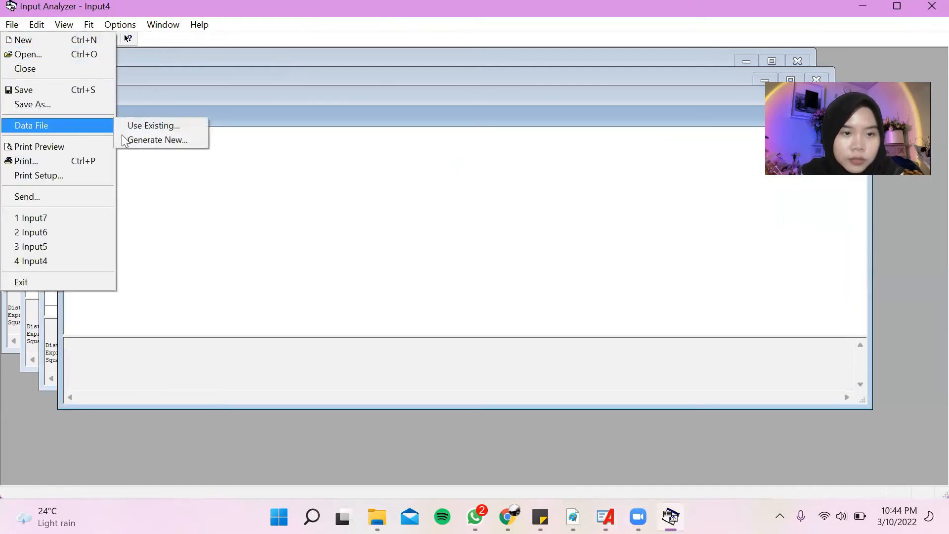
click(148, 125)
double_click(413, 230)
Fit all distributions to the Mesin Switch Test data and copy the best fit's expression.
click(89, 25)
click(119, 222)
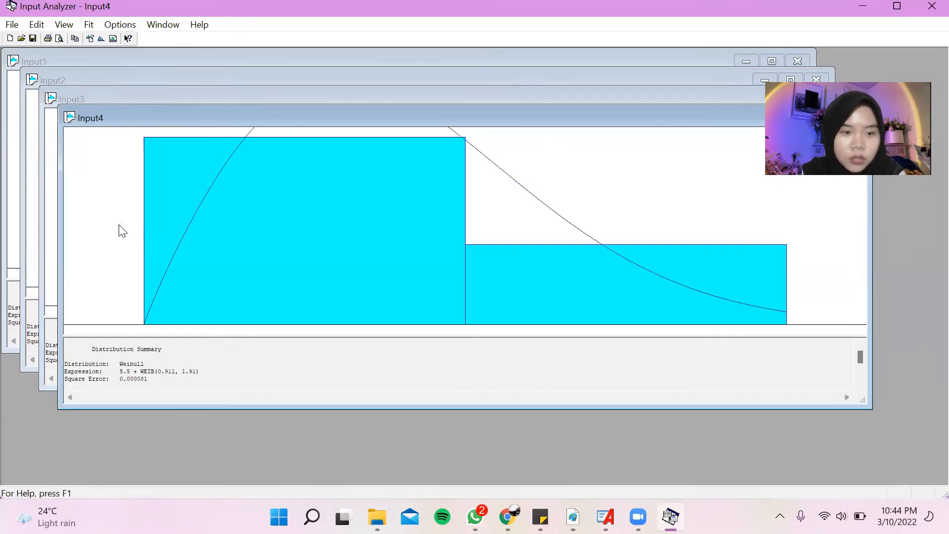
drag(146, 365, 207, 370)
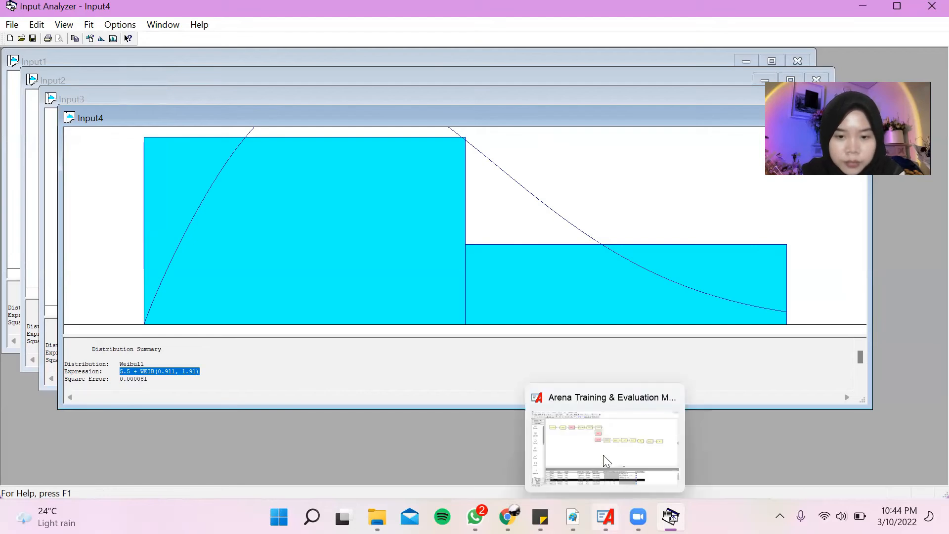
Switch to Arena and set the Mesin Switch Test process delay to the expression 5.5 + WEIB(0.911, 1.91) in minutes.
click(603, 455)
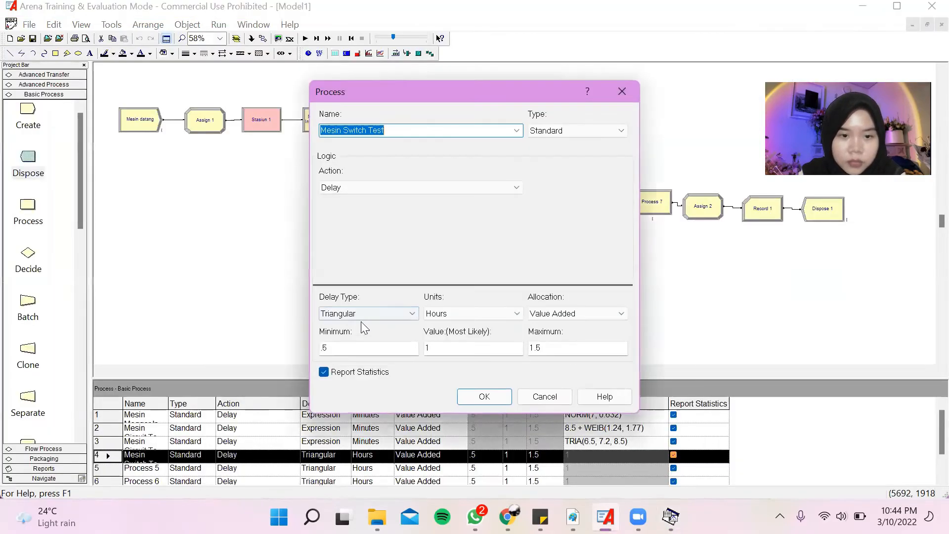
click(366, 313)
click(341, 364)
click(455, 315)
click(451, 336)
click(528, 354)
click(484, 396)
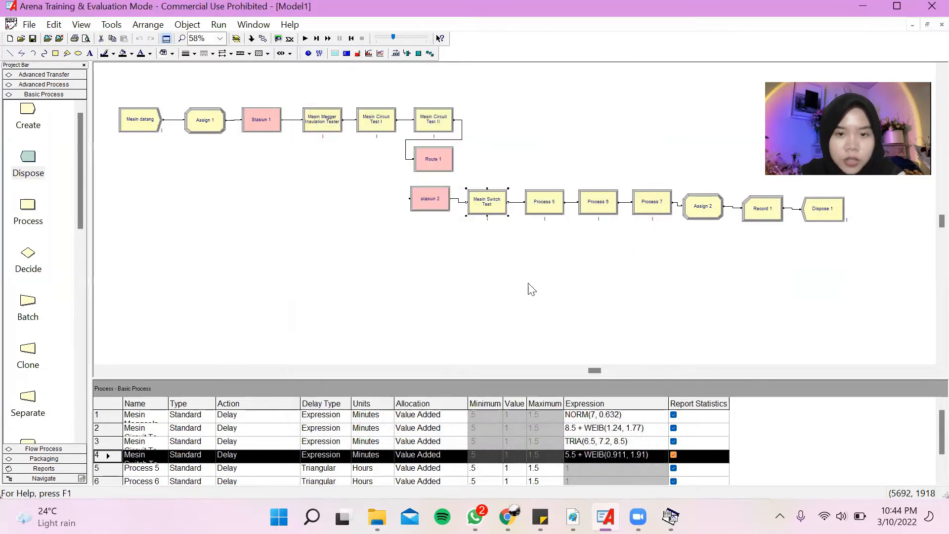
Copy the name Mesin Stamping from Table 2.1 in Adobe Reader and rename Process 5 with it in Arena.
click(545, 206)
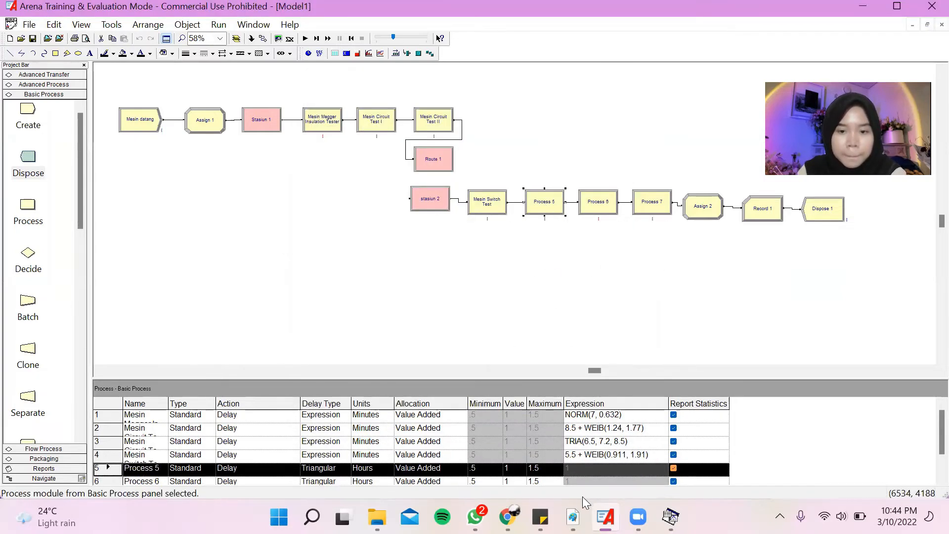
key(alt+Tab)
drag(314, 344, 390, 342)
key(ctrl+c)
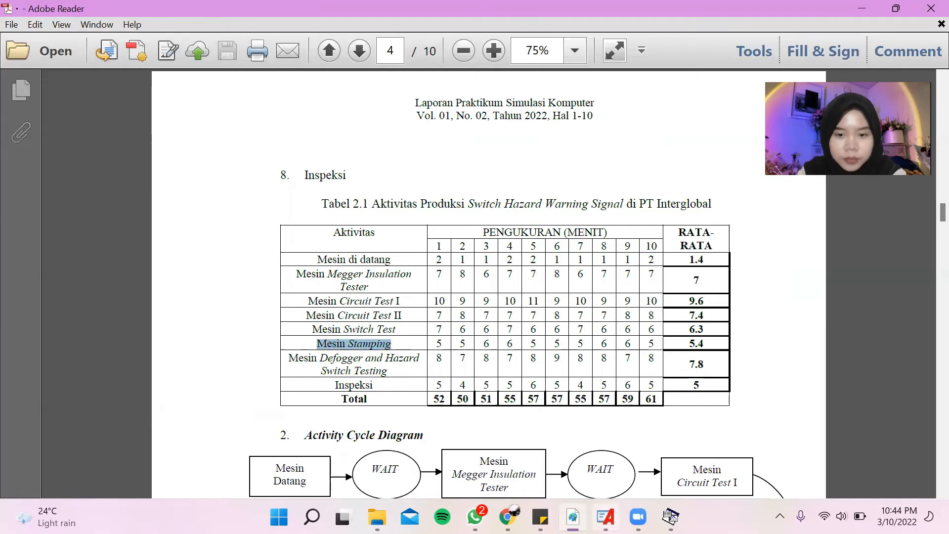
click(605, 517)
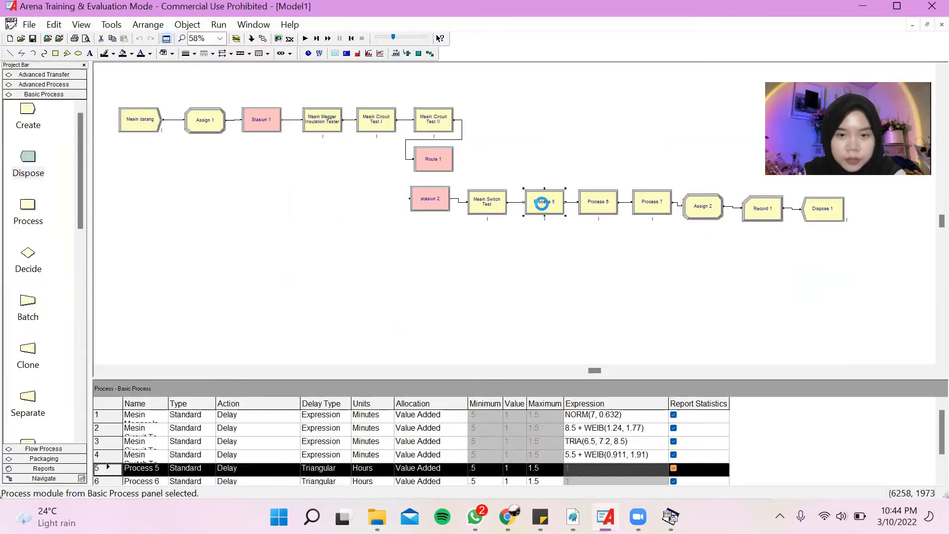
double_click(542, 203)
key(ctrl+v)
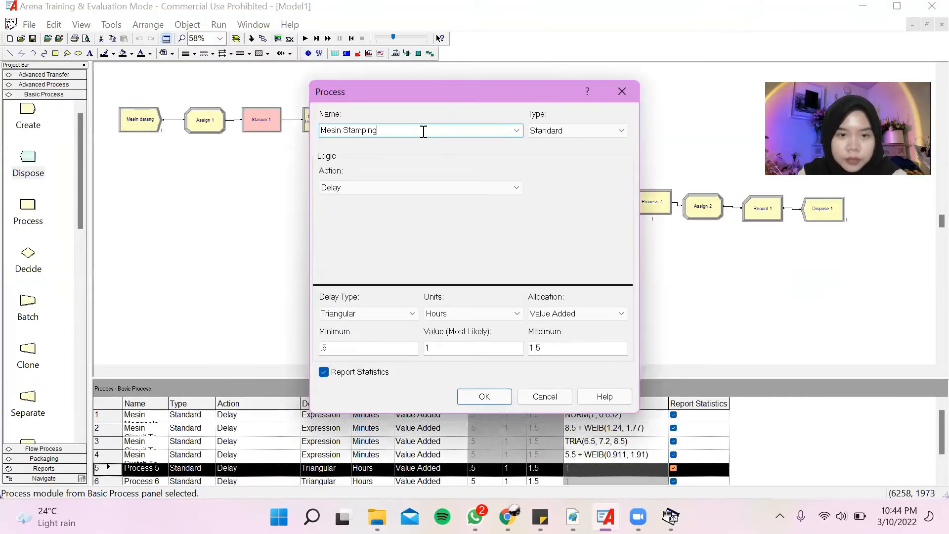
click(488, 401)
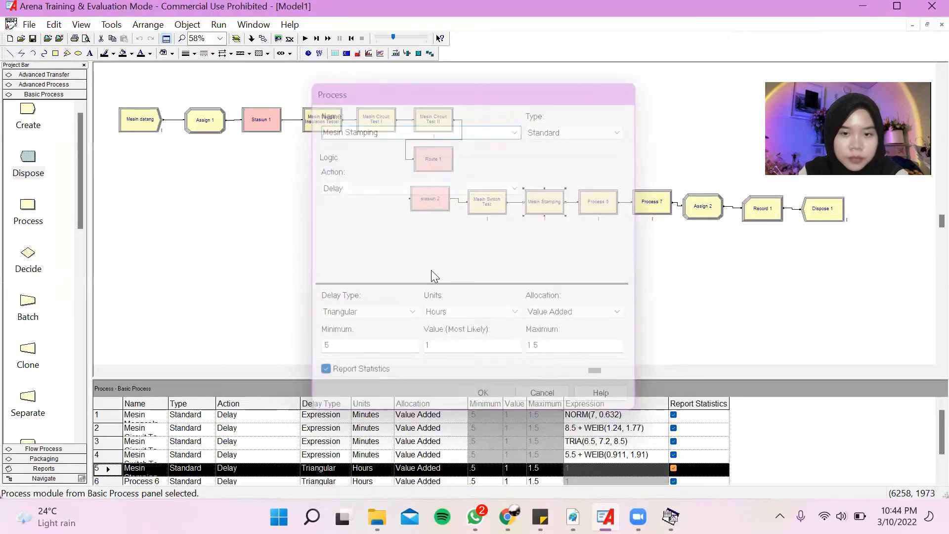
Switch to the Input Analyzer, create a new document and load the existing data file for Mesin Stamping into it.
click(109, 27)
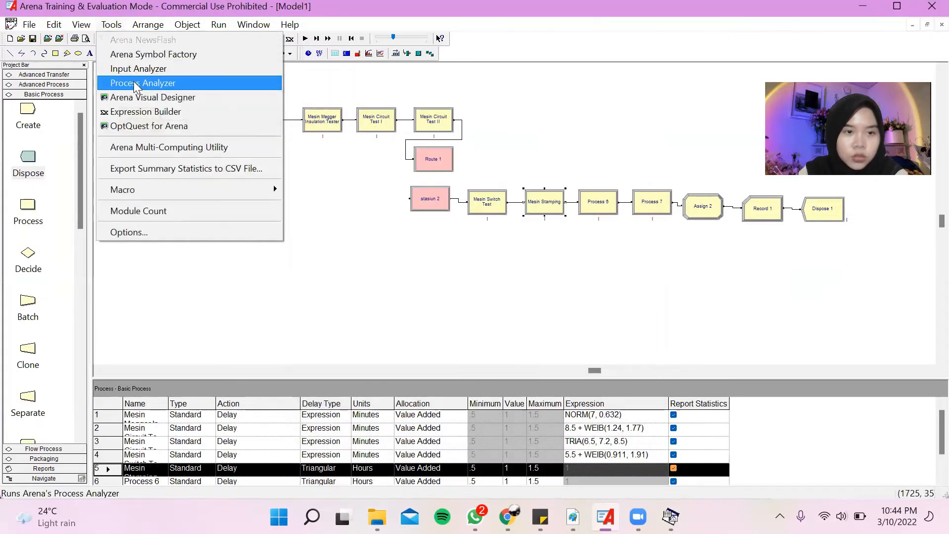
click(170, 69)
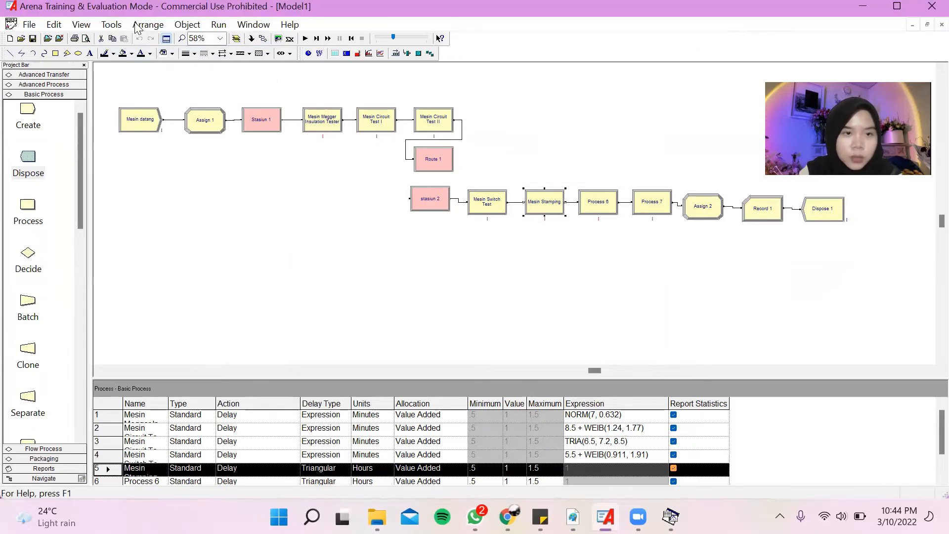
click(112, 24)
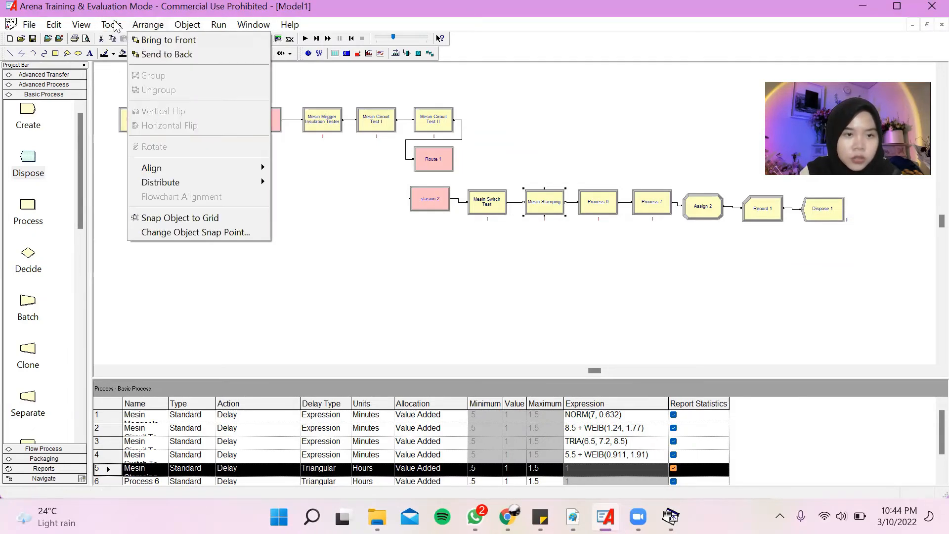
click(133, 70)
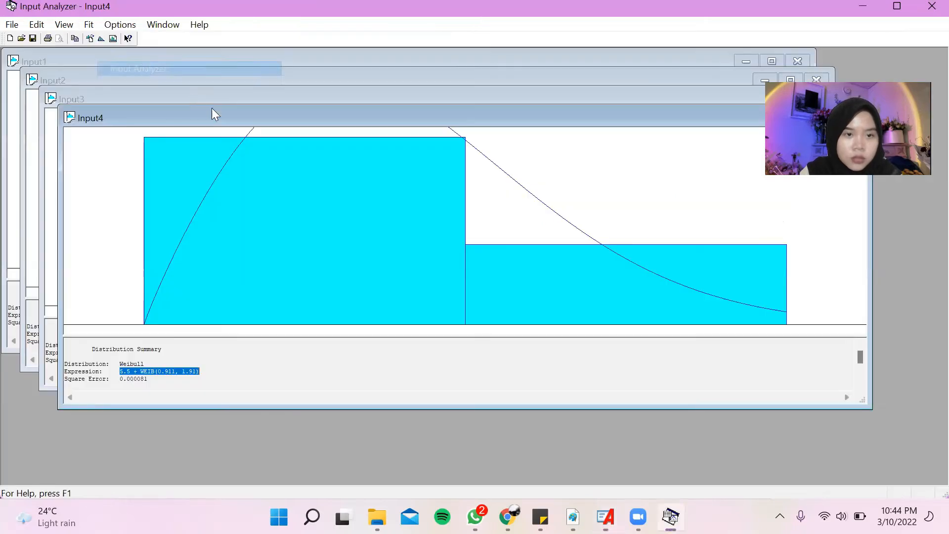
click(12, 25)
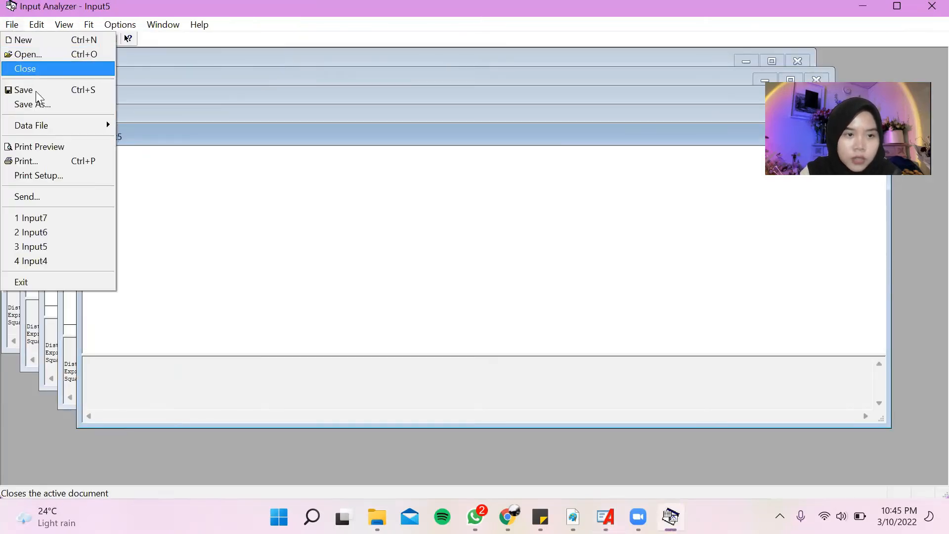
mouse_move(44, 126)
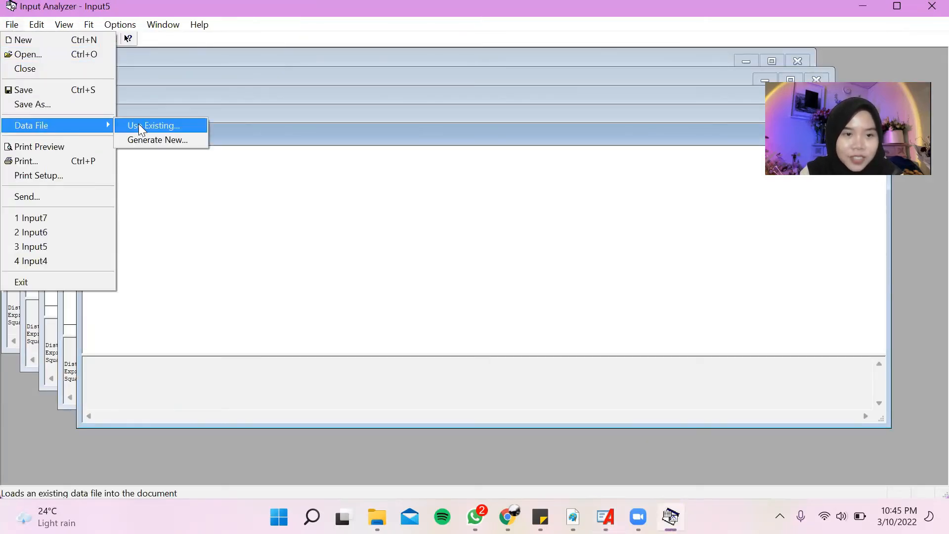
click(139, 124)
double_click(409, 252)
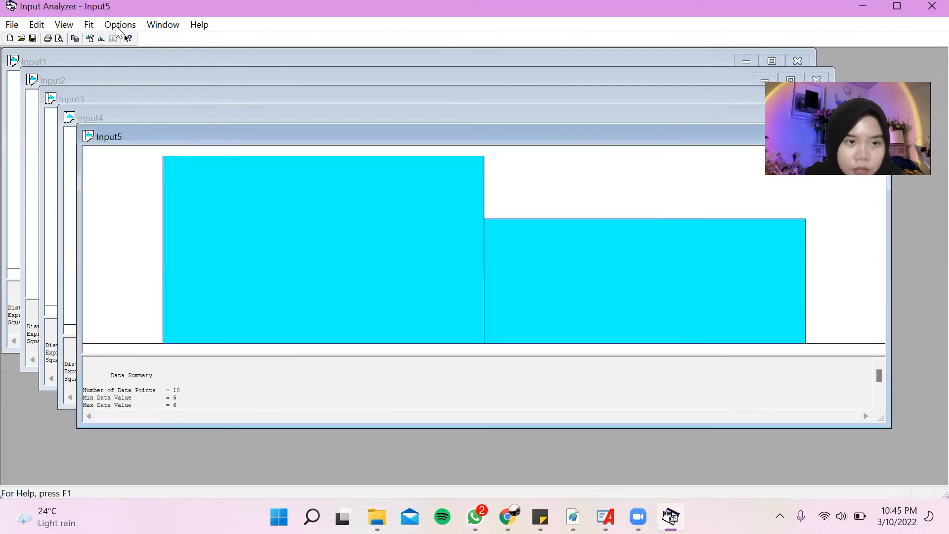
Fit all distributions to the Mesin Stamping data, then return to Arena with the best fit's expression copied.
click(89, 25)
click(144, 216)
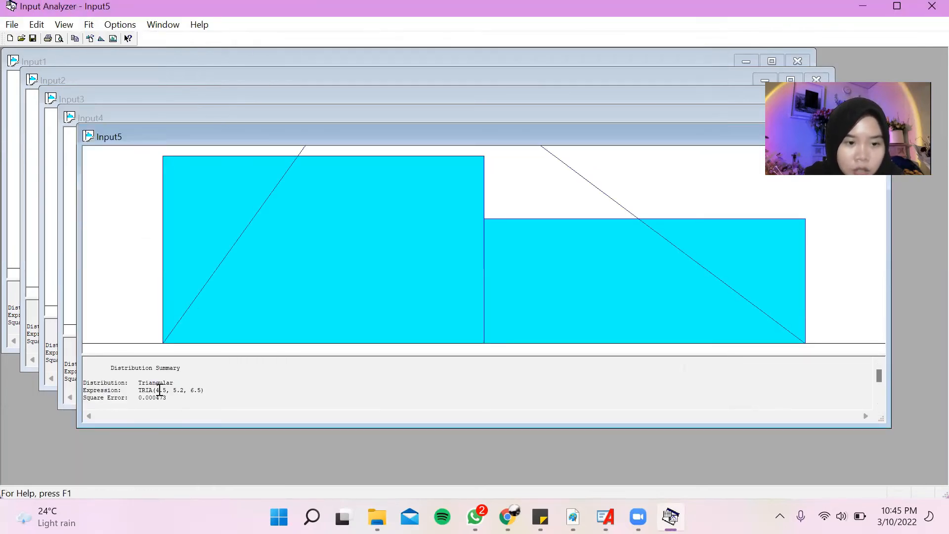
drag(171, 390, 208, 390)
key(ctrl+c)
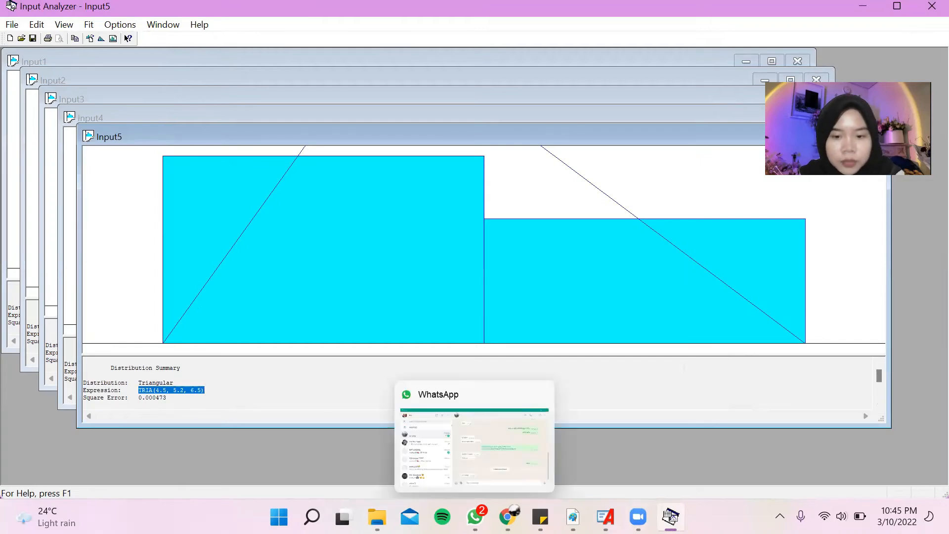
click(621, 450)
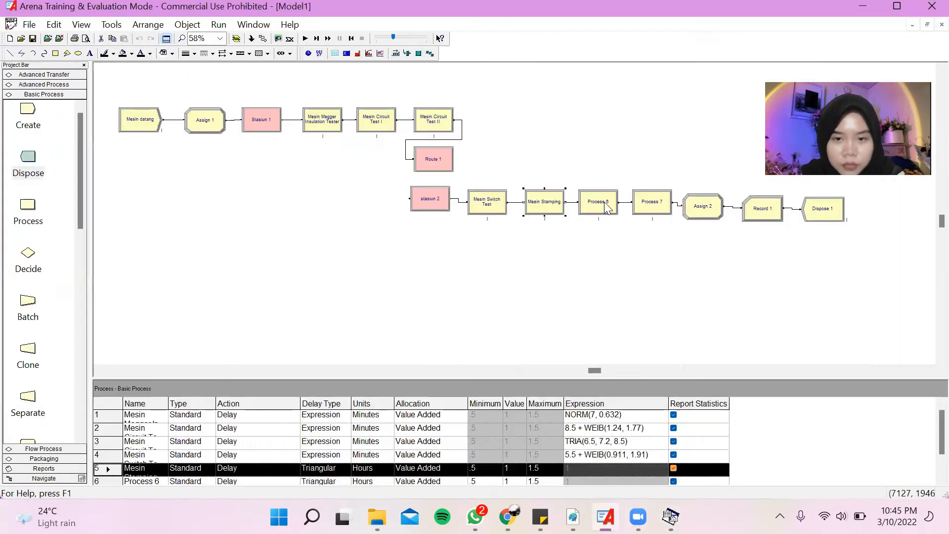
Set the Mesin Stamping process delay to the expression TRIA(4.5, 5.2, 6.5) in minutes.
double_click(544, 203)
click(378, 310)
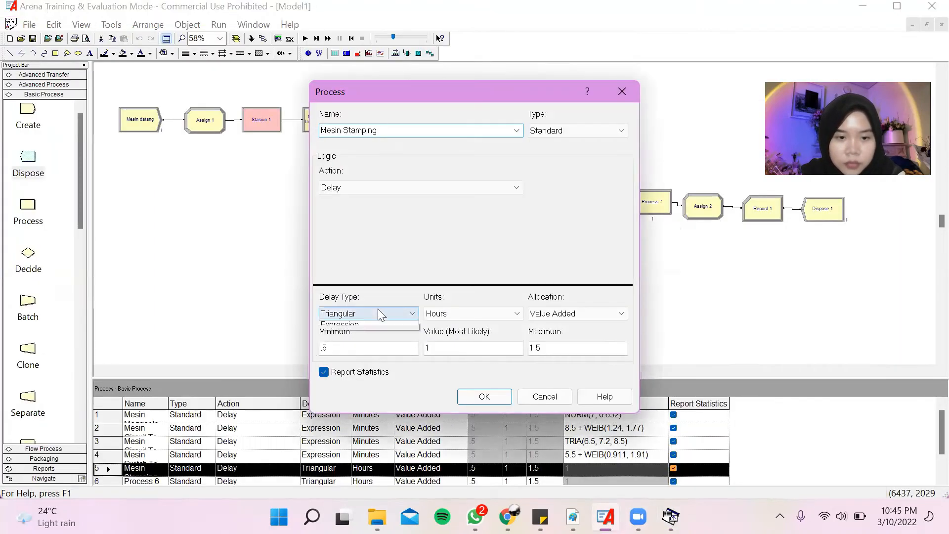
click(379, 355)
click(380, 315)
click(379, 365)
click(467, 316)
click(470, 334)
double_click(455, 345)
key(ctrl+v)
click(475, 400)
Copy the name Mesin Defogger and Hazard Switch Testing from Table 2.1 in Adobe Reader and rename Process 6 with it in Arena.
click(604, 202)
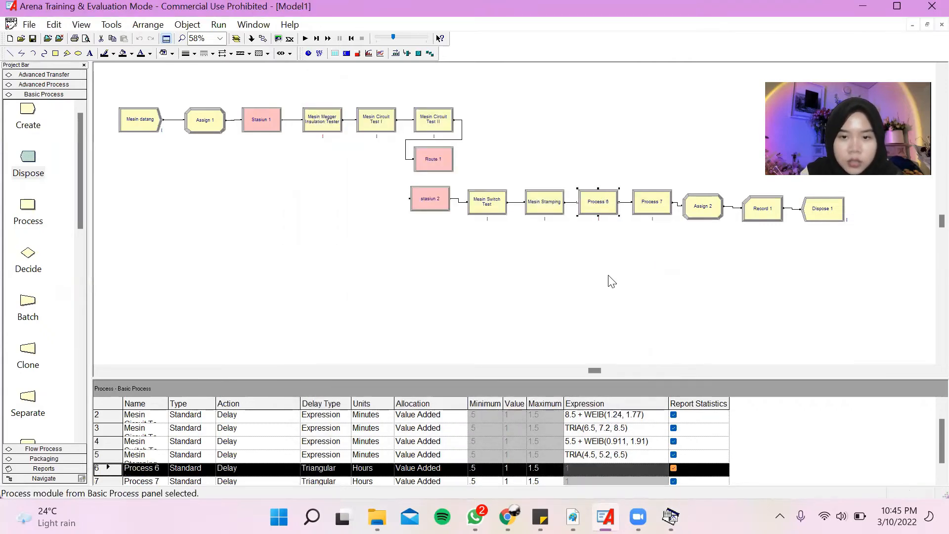
click(573, 517)
drag(289, 359, 386, 373)
key(ctrl+c)
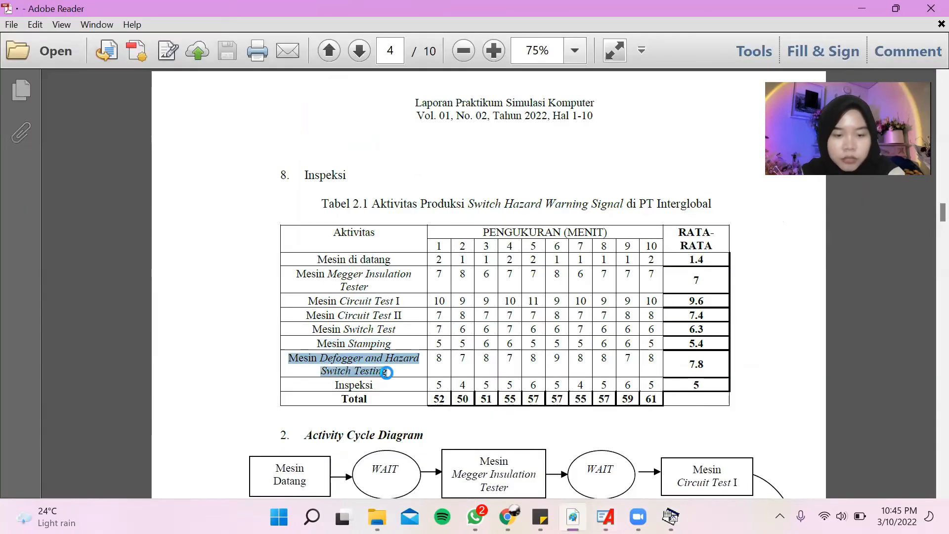
click(606, 517)
double_click(604, 203)
key(ctrl+v)
click(487, 398)
Open the Input Analyzer, create a new document and load the existing data file 6 into it.
click(111, 25)
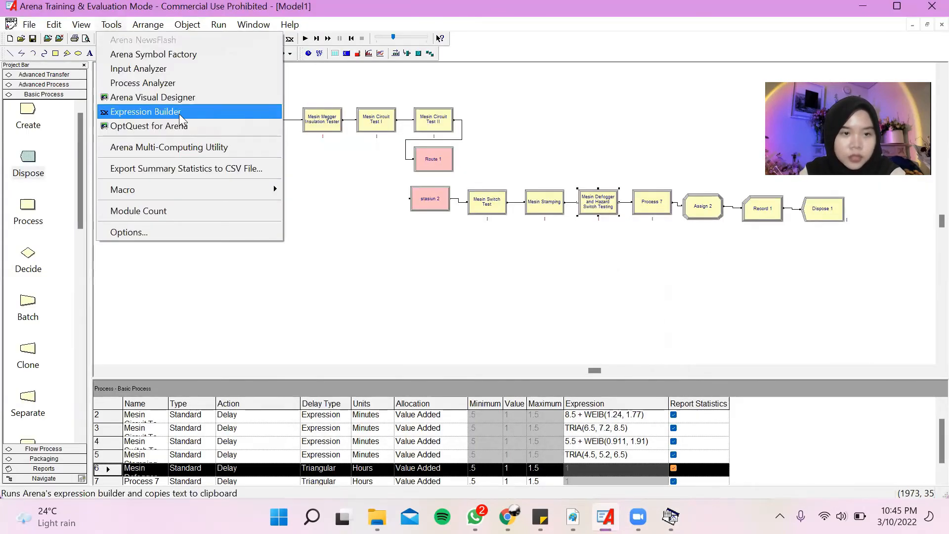
click(178, 69)
click(12, 24)
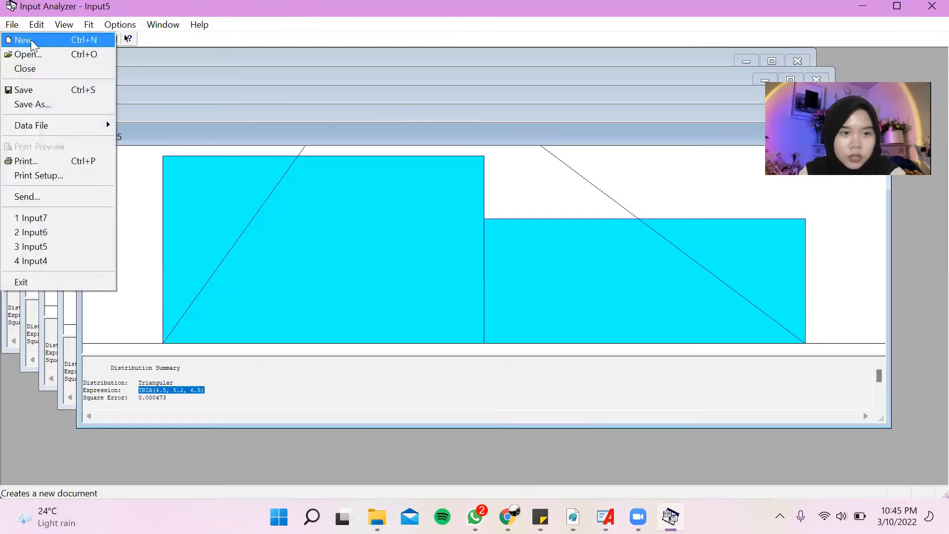
click(30, 39)
click(12, 24)
mouse_move(74, 125)
click(163, 123)
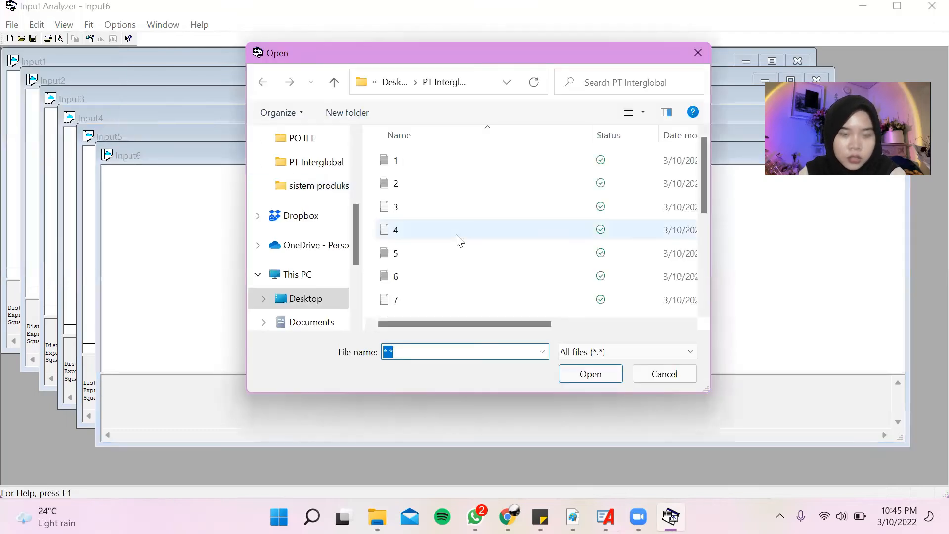
double_click(458, 276)
Fit all distributions to the Mesin Defogger and Hazard Switch Testing data and copy the best fit's expression.
click(89, 24)
click(123, 219)
drag(157, 409, 205, 407)
key(ctrl+c)
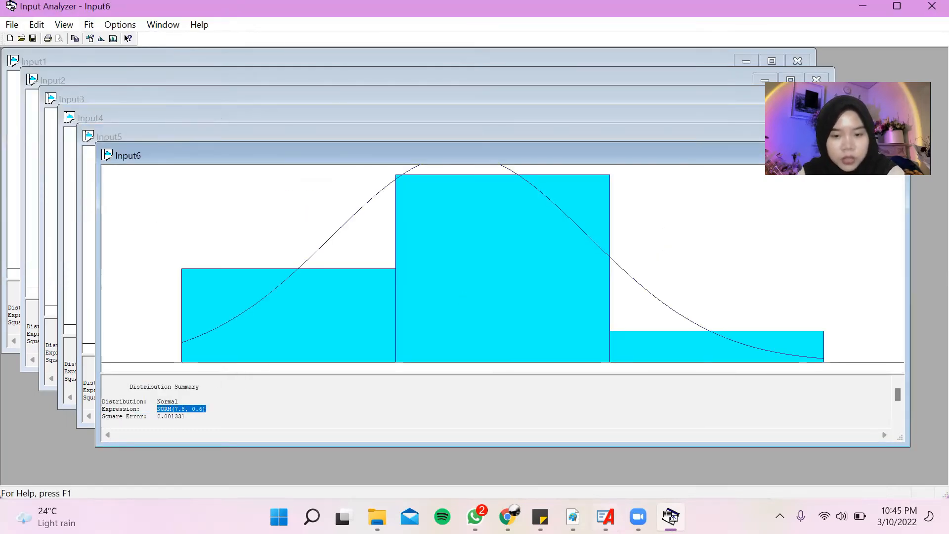
Switch to Arena and set the Mesin Defogger and Hazard Switch Testing delay to the expression NORM(7.8, 0.6) in minutes.
click(605, 516)
double_click(589, 200)
click(403, 315)
click(401, 365)
click(460, 313)
click(439, 336)
double_click(441, 347)
key(ctrl+v)
click(484, 397)
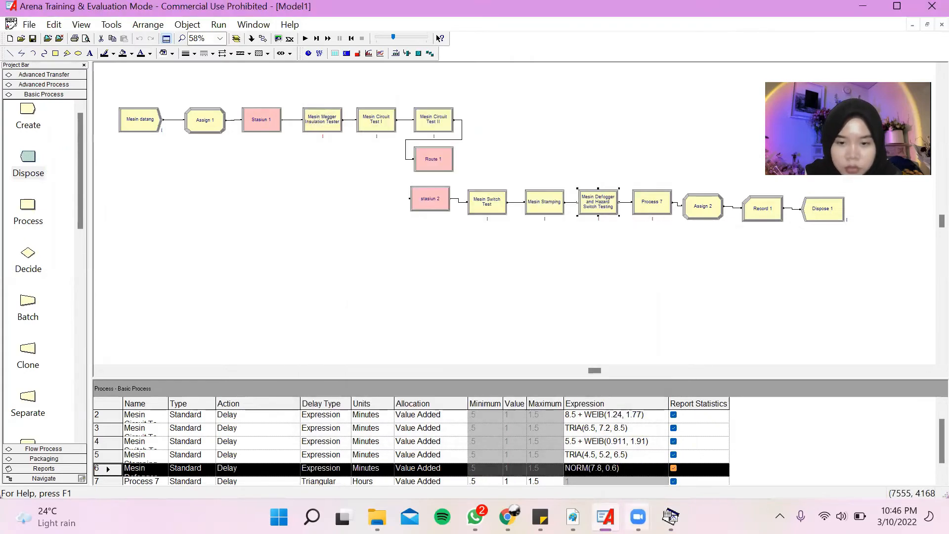
Copy the name Inspeksi from Table 2.1 in Adobe Reader and rename Process 7 with it in Arena.
click(573, 516)
click(343, 384)
double_click(342, 383)
key(ctrl+c)
click(605, 516)
double_click(652, 203)
key(ctrl+v)
click(498, 401)
Open the Input Analyzer, create a new document and load the existing data file 7 for Inspeksi.
click(111, 24)
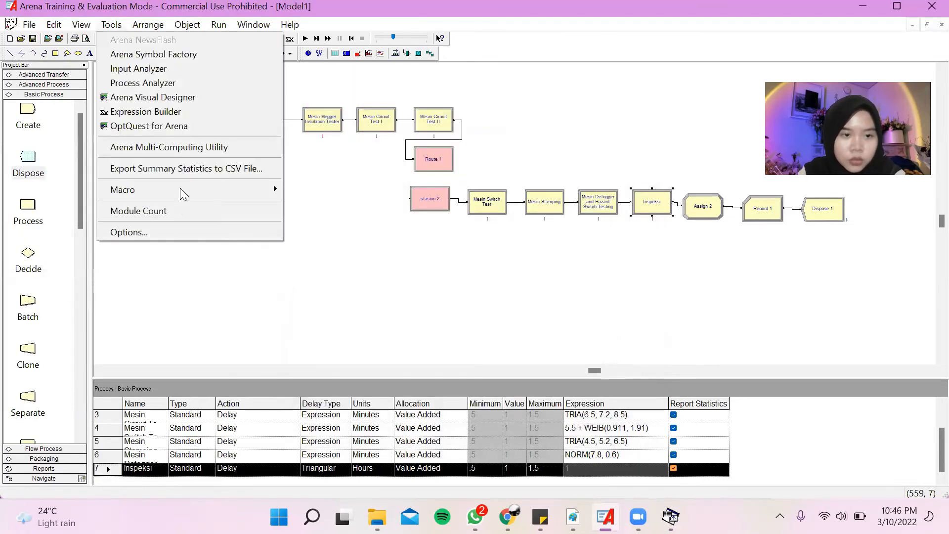
click(179, 71)
click(12, 24)
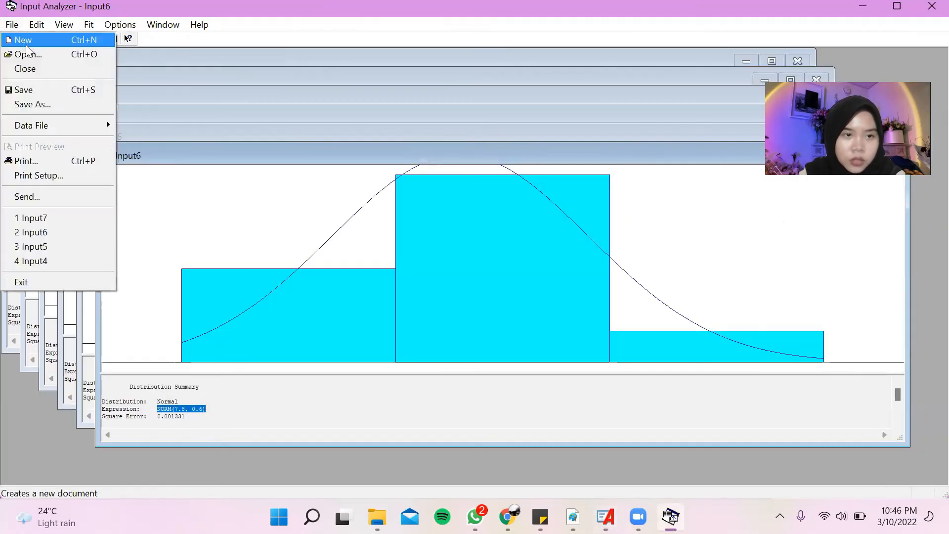
click(23, 40)
click(12, 24)
click(163, 123)
double_click(413, 299)
Fit all distributions to the Inspeksi data and copy the best fit's expression.
click(88, 24)
click(151, 215)
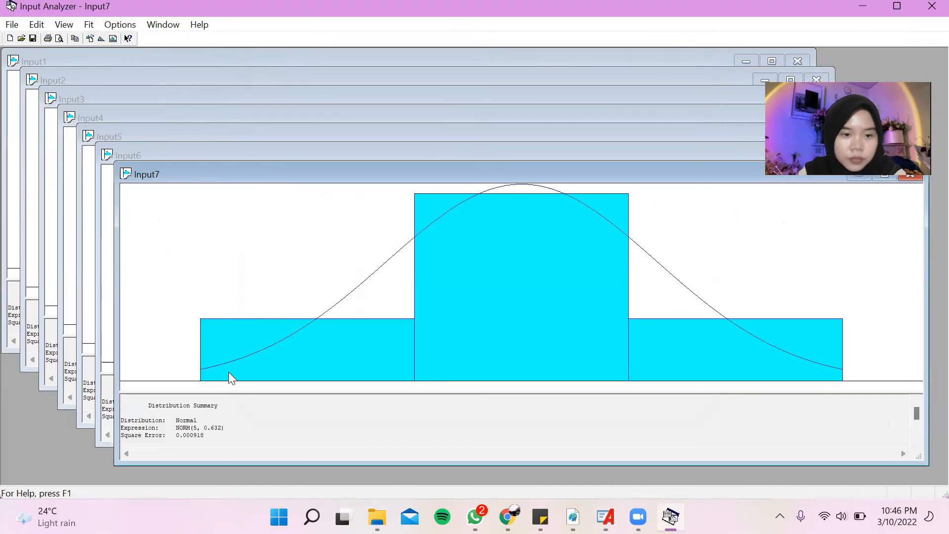
drag(176, 427, 228, 426)
key(ctrl+c)
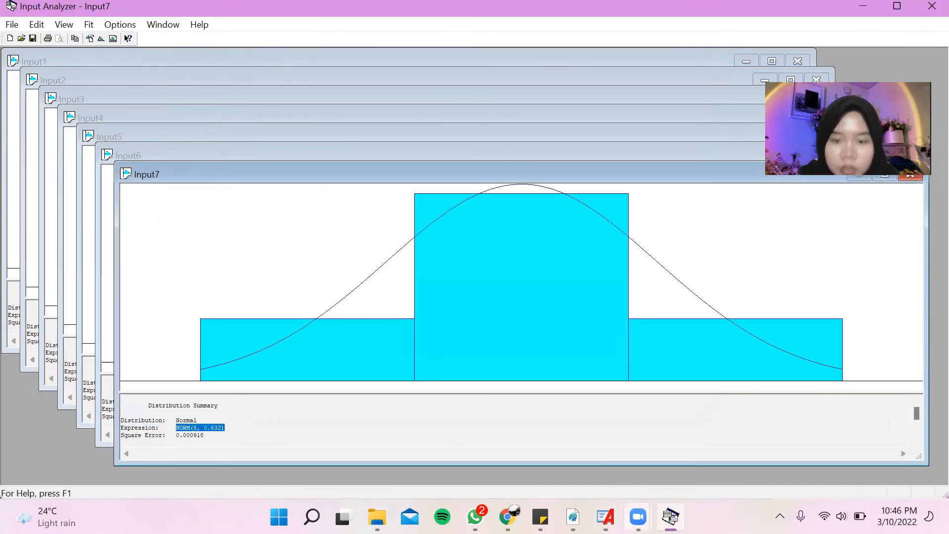
Switch to Arena and set the Inspeksi process delay to the expression NORM(5, 0.632) in minutes.
click(605, 517)
double_click(652, 201)
click(368, 314)
click(380, 364)
click(439, 316)
click(435, 335)
double_click(418, 345)
key(ctrl+v)
click(484, 397)
Add an Entity Picture assignment using Picture.Truck to the Assign 2 module.
click(701, 208)
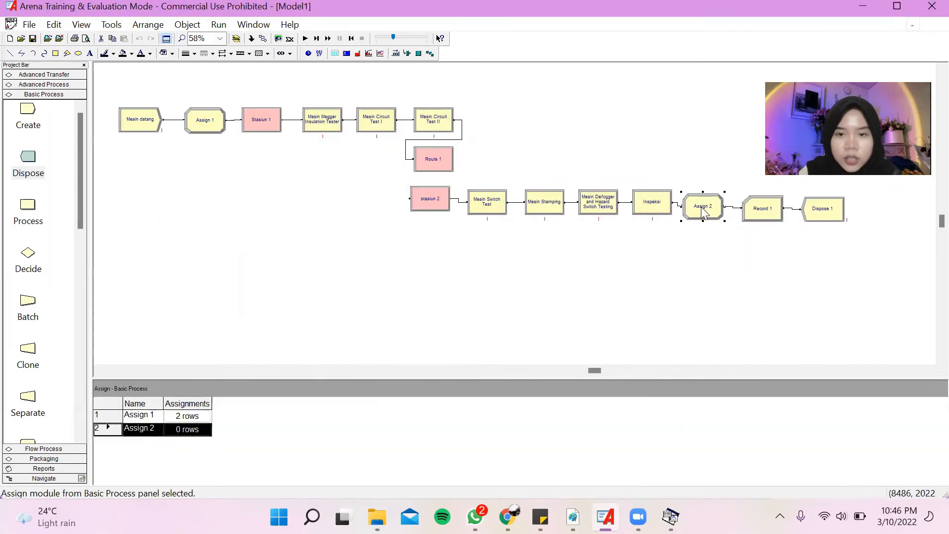
double_click(703, 210)
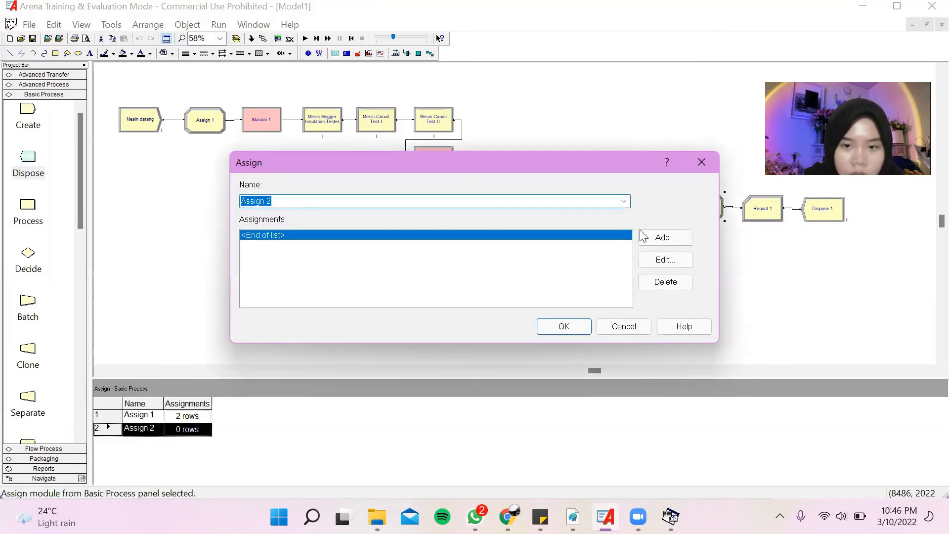
click(371, 235)
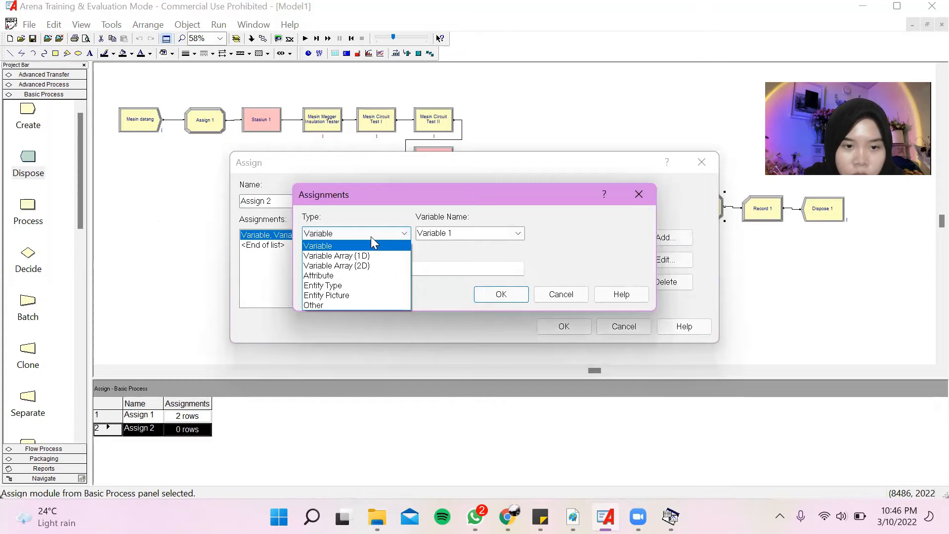
click(359, 296)
click(517, 233)
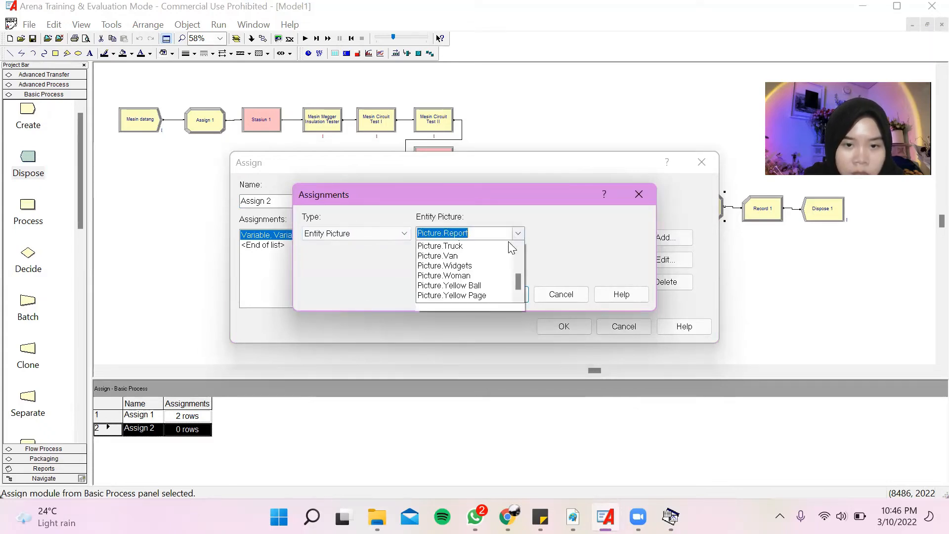
click(498, 266)
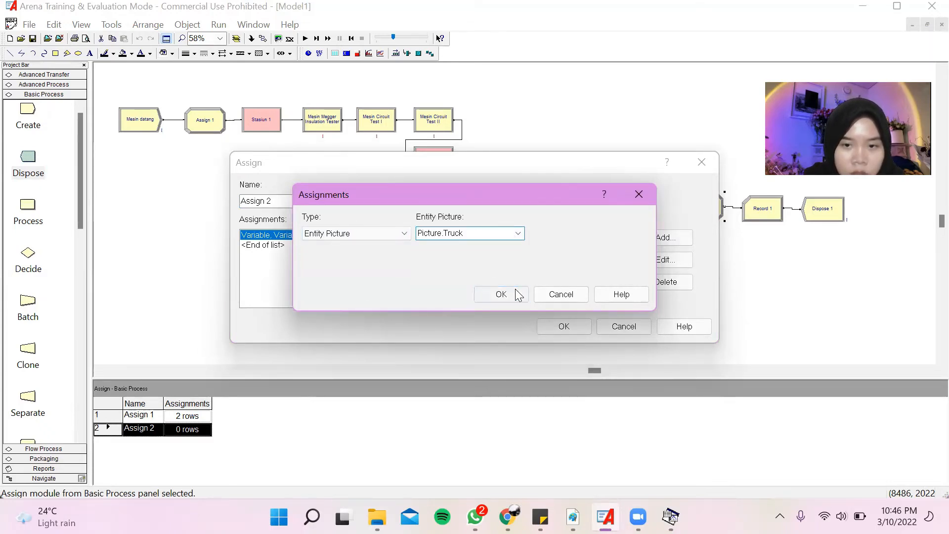
click(516, 295)
click(562, 326)
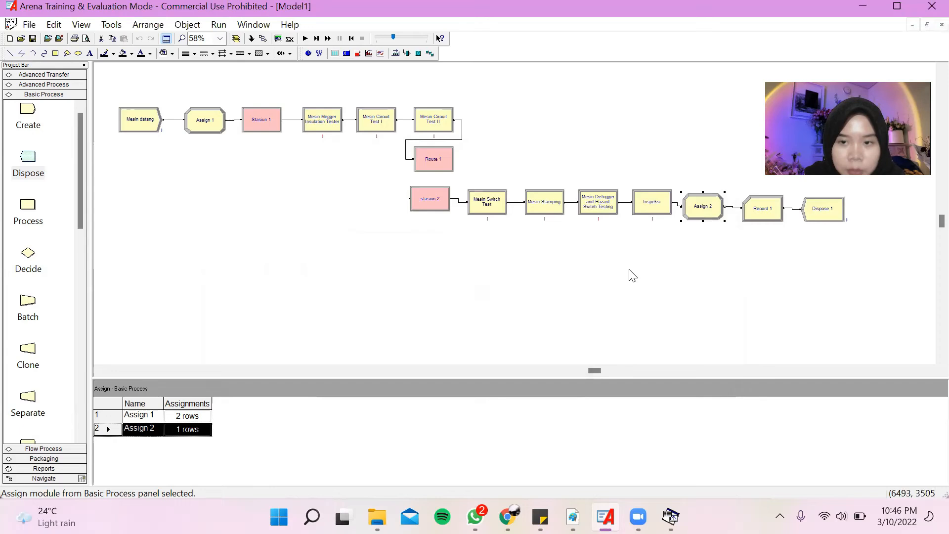
Add a Count statistic with value 1 and the counter name "waktu total" to the Record 1 module.
double_click(756, 208)
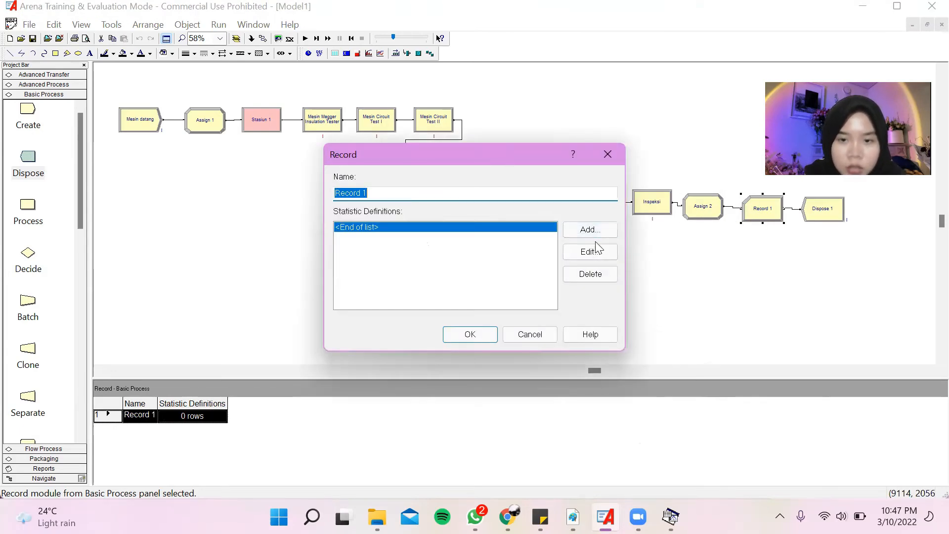
click(597, 232)
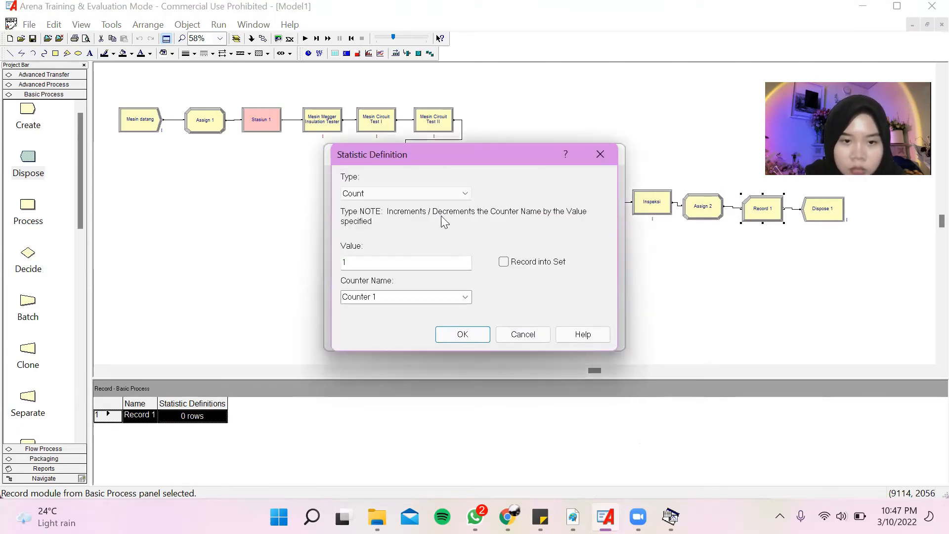
click(456, 193)
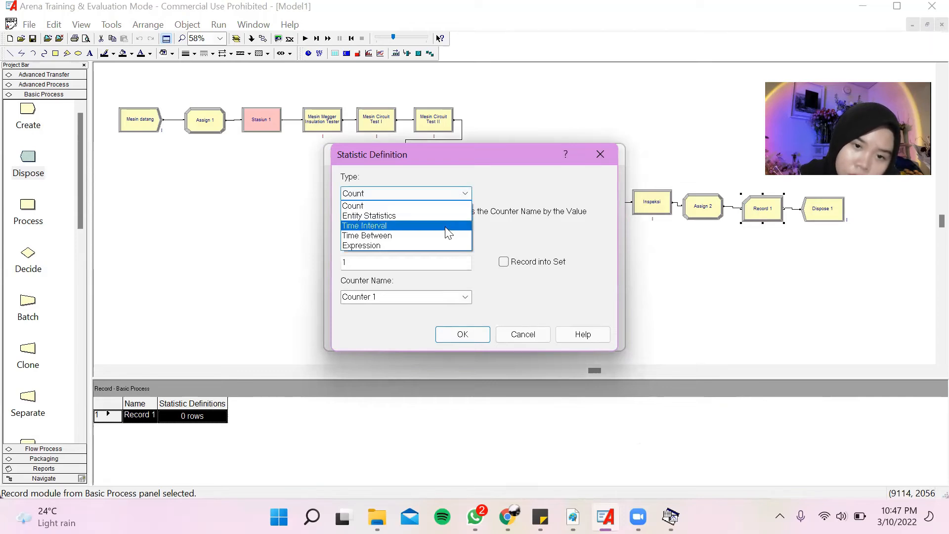
click(459, 205)
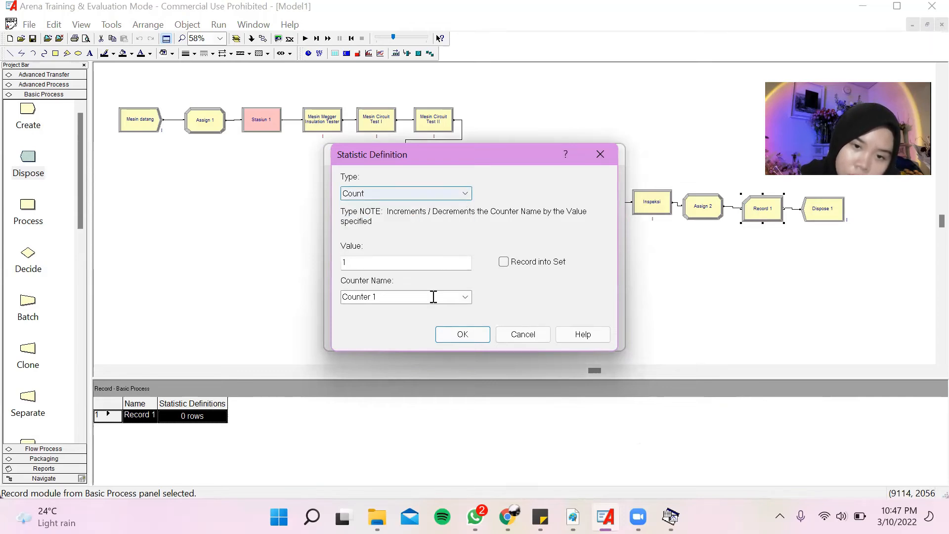
click(449, 299)
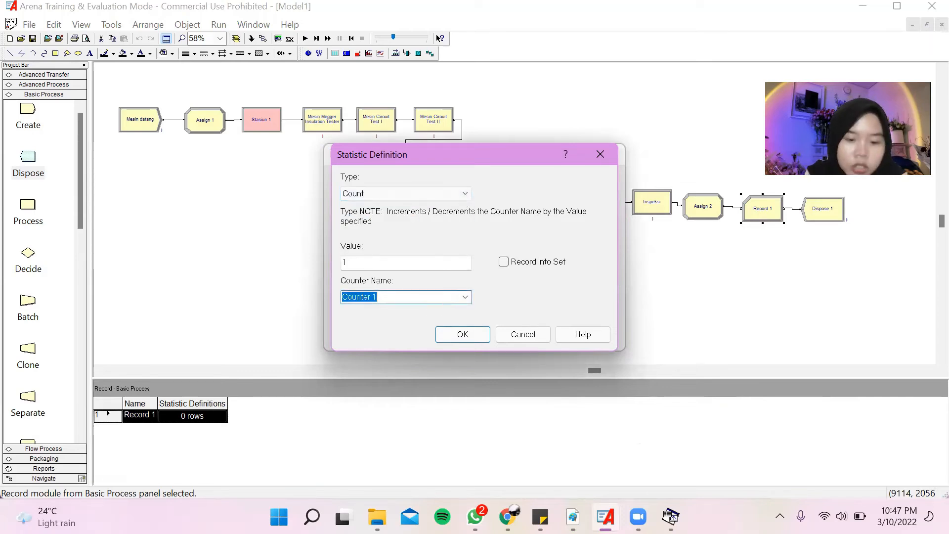
text(waktu total)
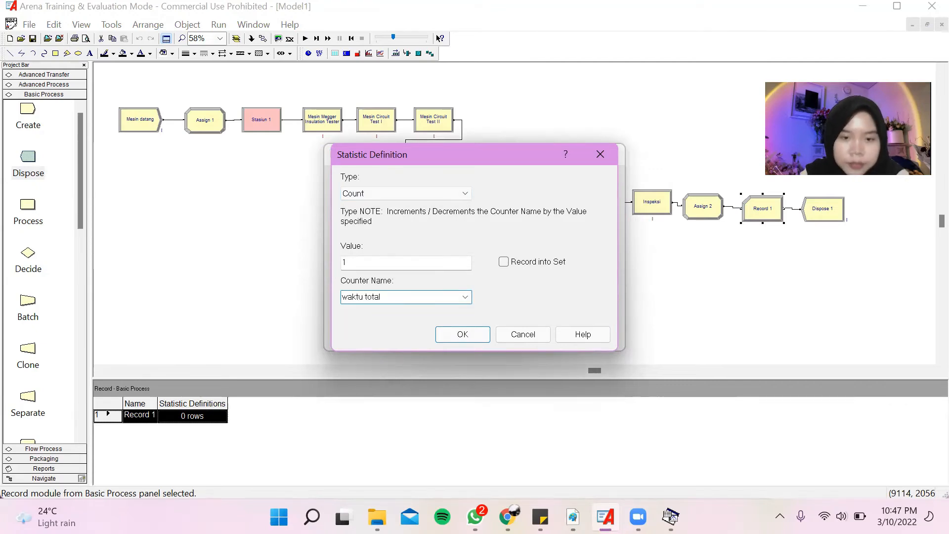
click(459, 334)
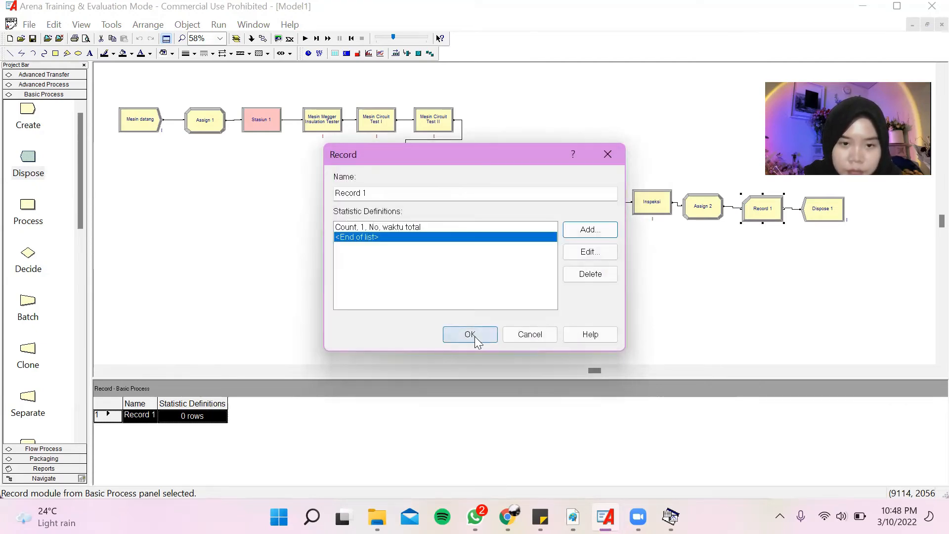
click(472, 336)
Rename the Dispose 1 module as "simpan di gudang".
double_click(832, 213)
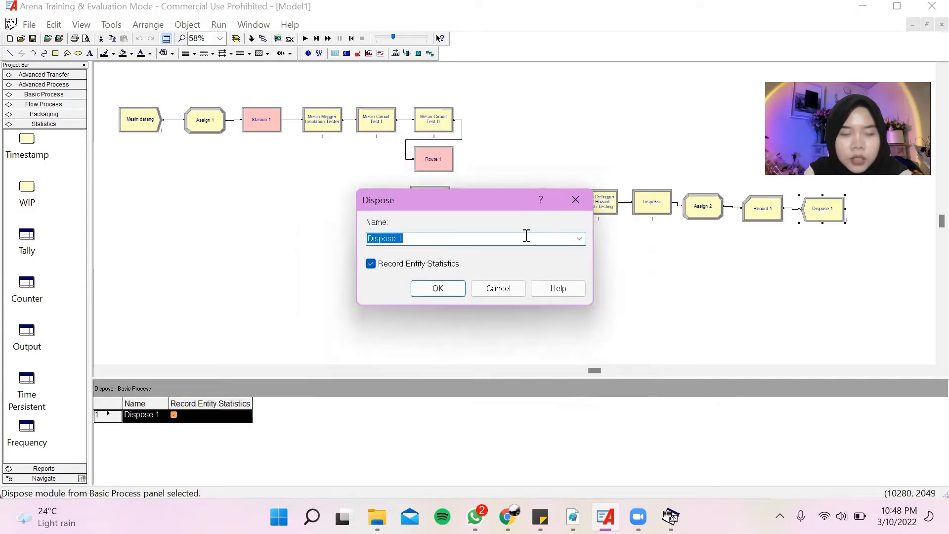
text(simpan di gudang)
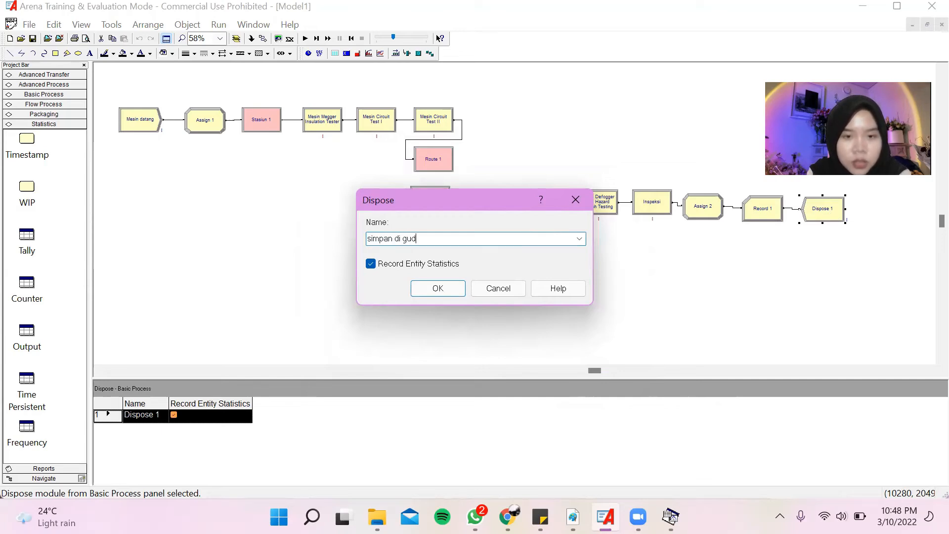
click(462, 286)
click(419, 285)
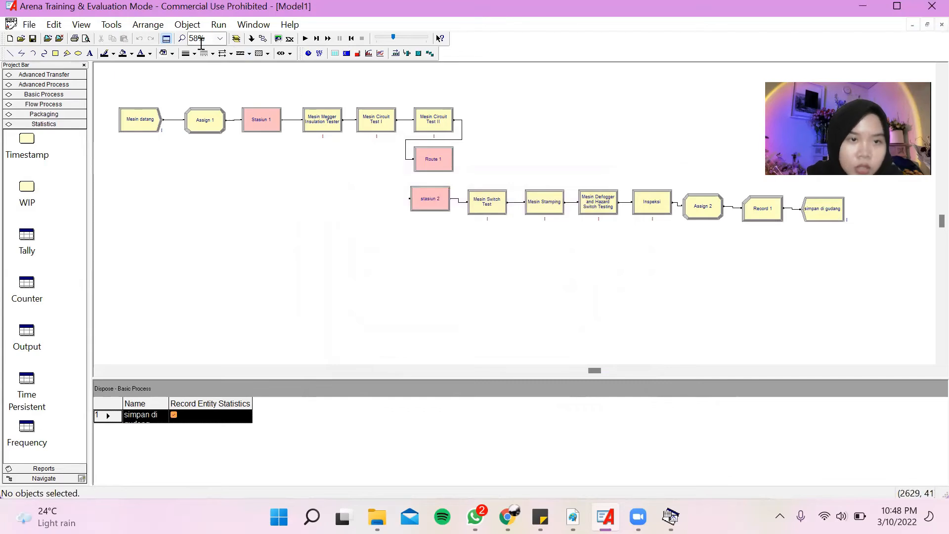
Set the number of replications to 10 in the run setup.
click(218, 24)
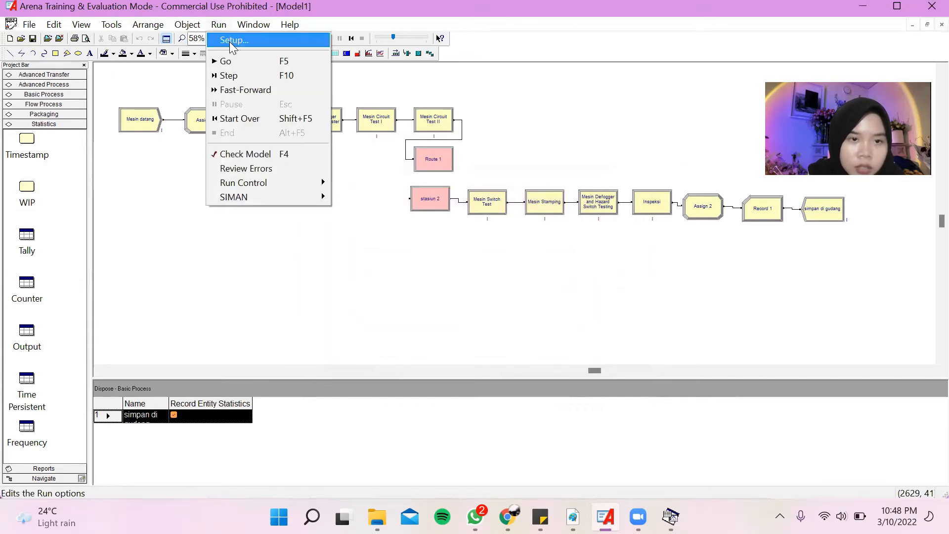
click(232, 40)
click(366, 92)
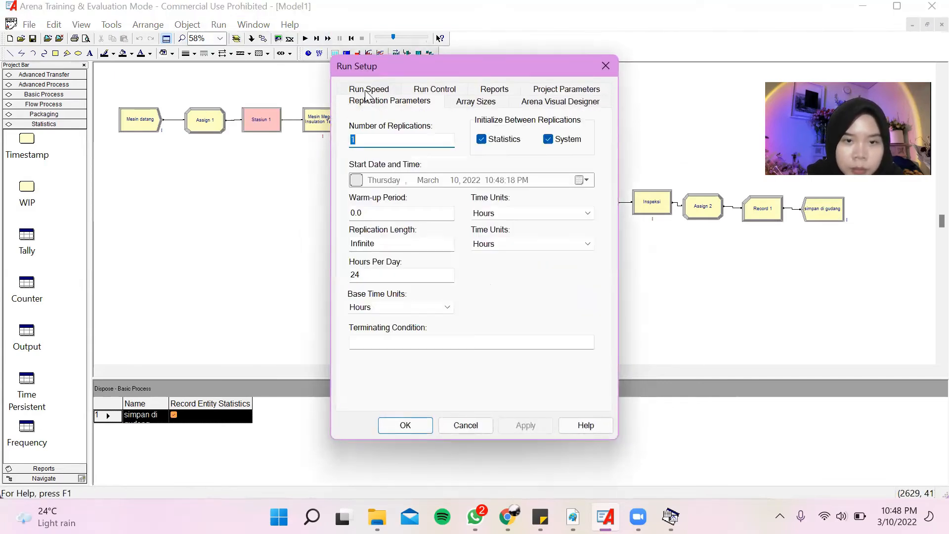
click(374, 139)
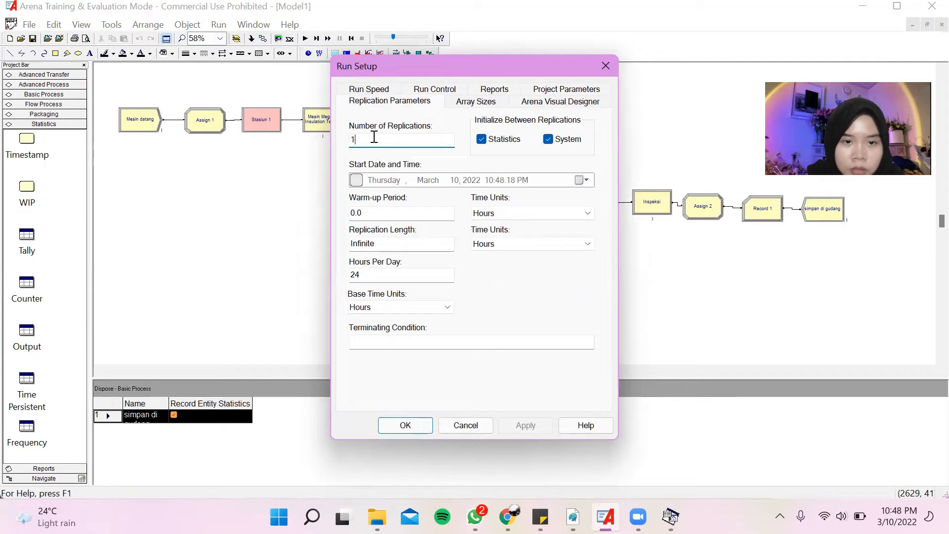
text(0)
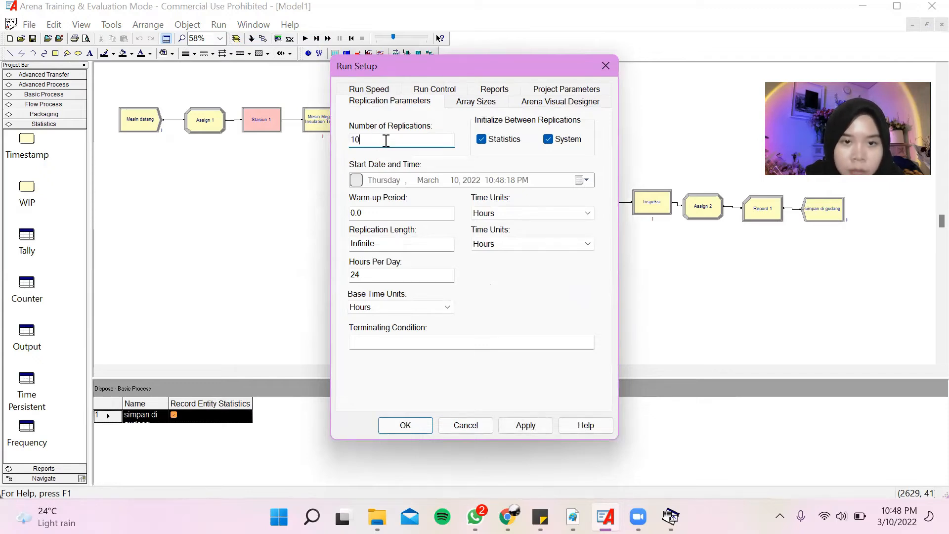
Enable statistics collection for Costing, Tanks, Processes, Stations, Transporters, Conveyors and Activity Areas in the project parameters.
click(433, 90)
click(482, 90)
click(544, 92)
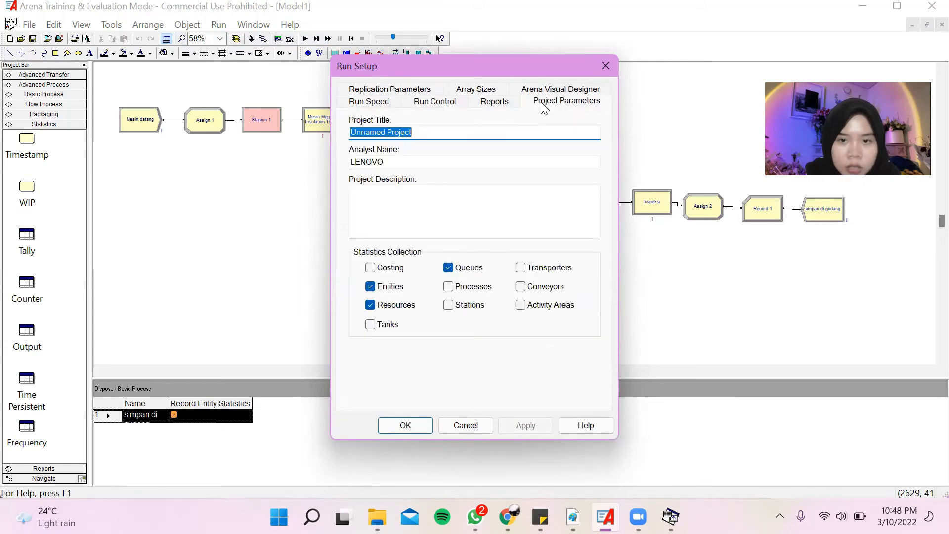
click(378, 268)
click(371, 324)
click(449, 286)
click(450, 305)
click(520, 268)
click(520, 287)
click(520, 304)
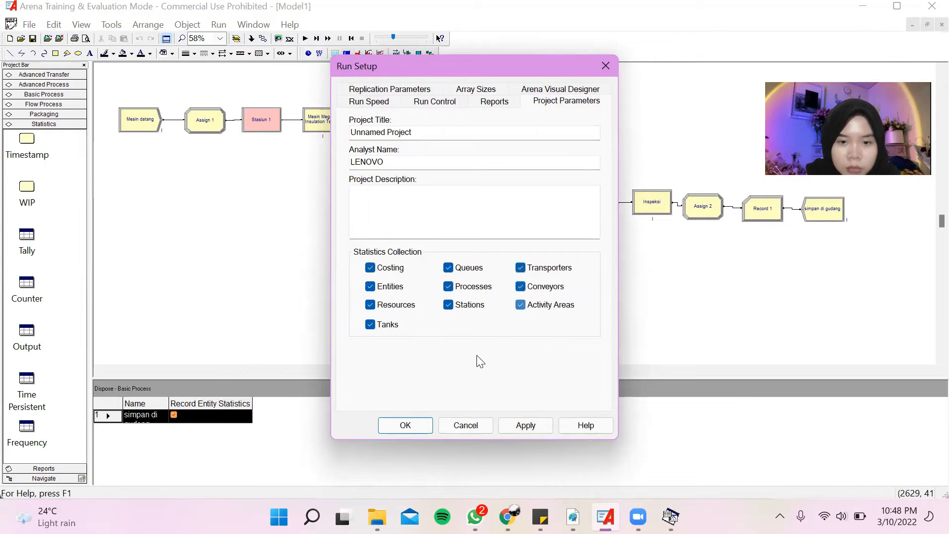
Set the default report to SIMAN Summary Report(.out file), review the run control and run speed settings, and apply the run setup.
click(495, 102)
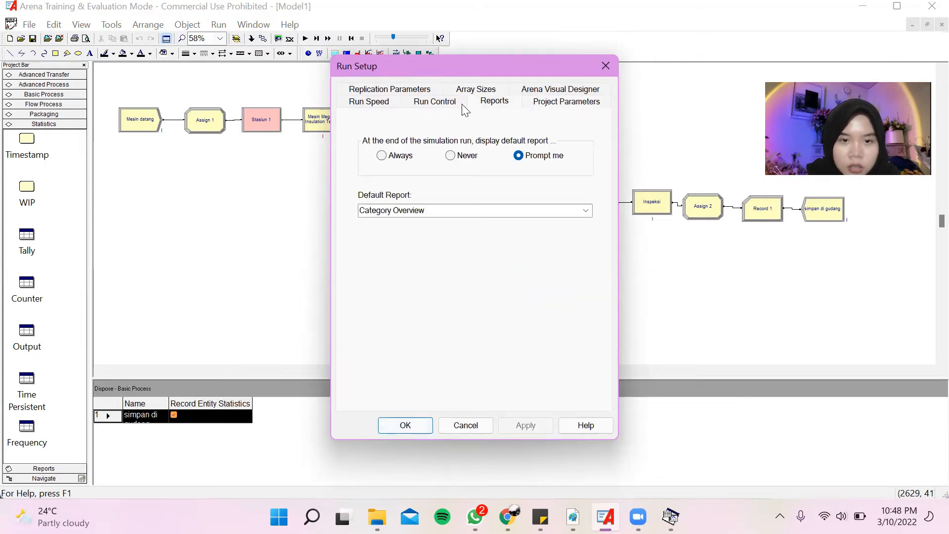
click(586, 210)
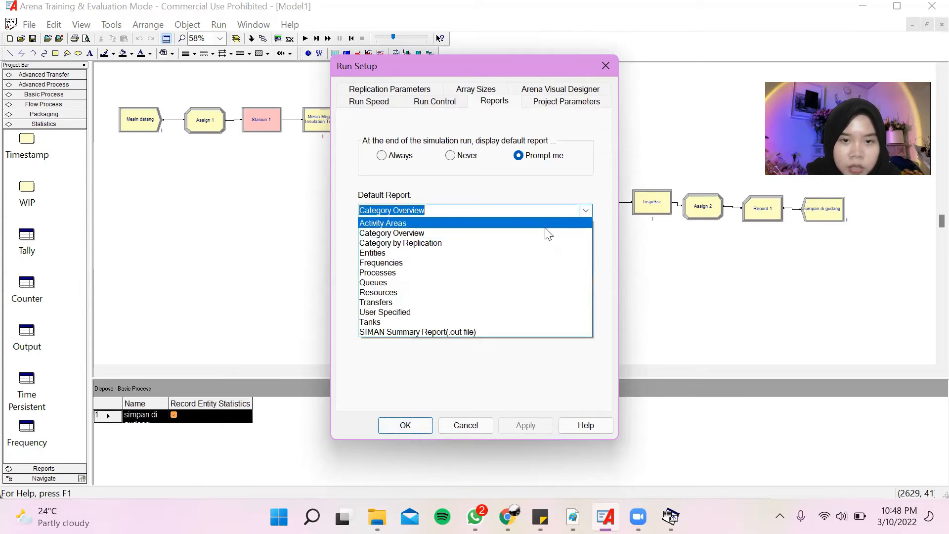
click(538, 337)
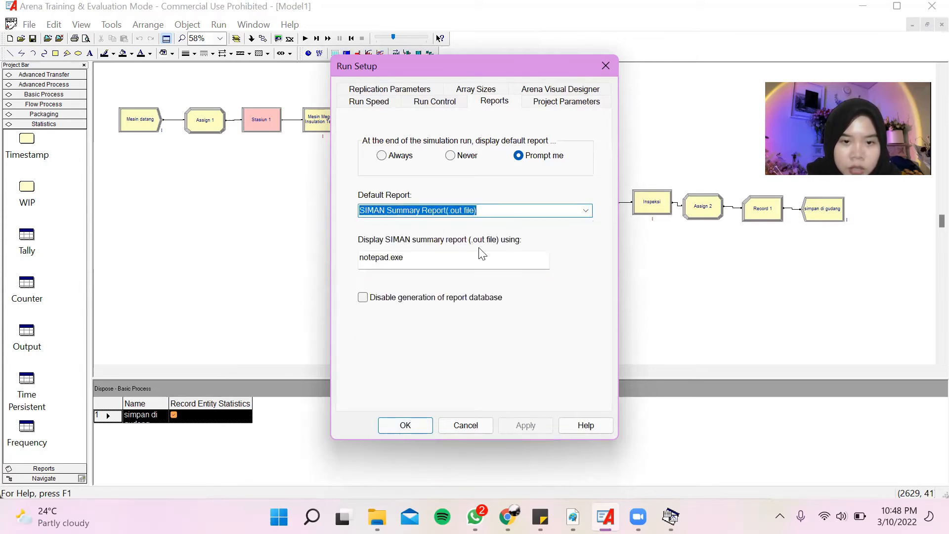
click(430, 102)
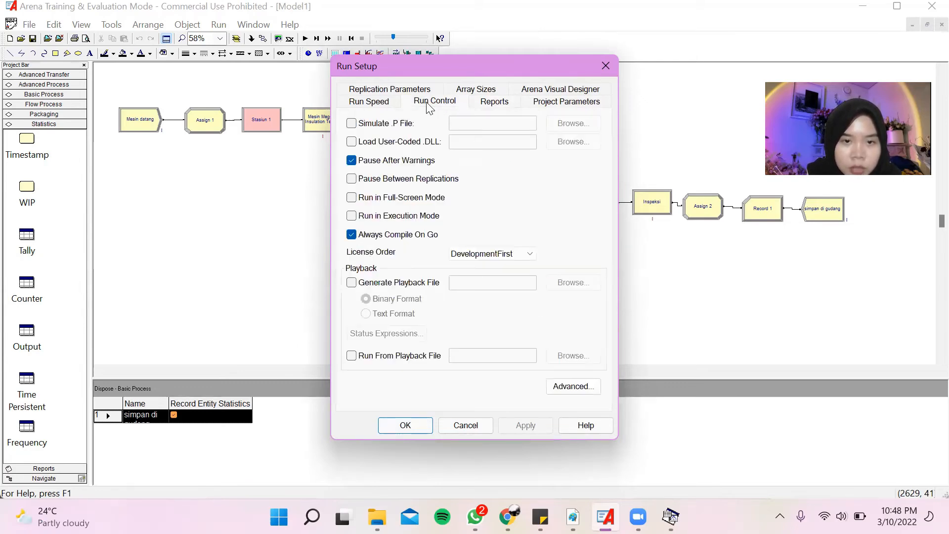
click(379, 103)
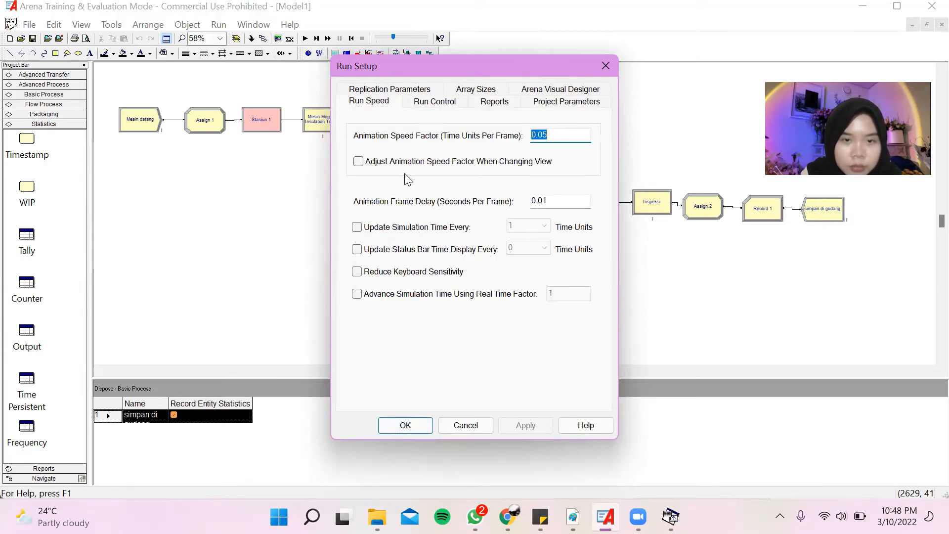
click(421, 425)
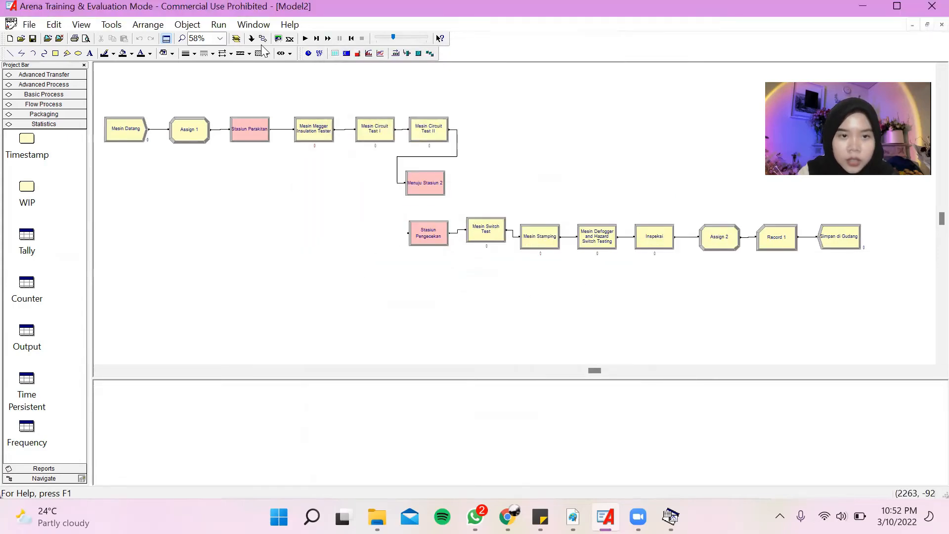
Run the production line simulation to completion and open its results.
click(219, 25)
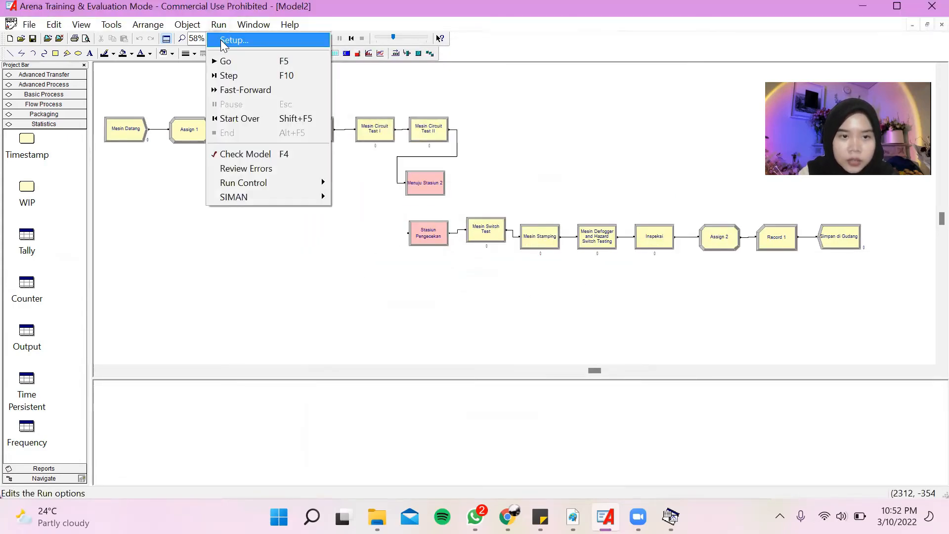
click(224, 62)
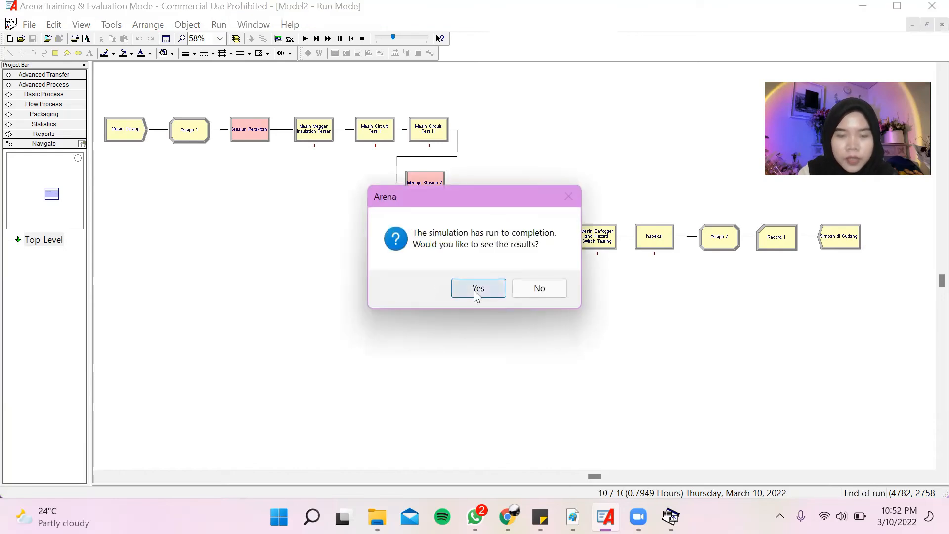
click(477, 288)
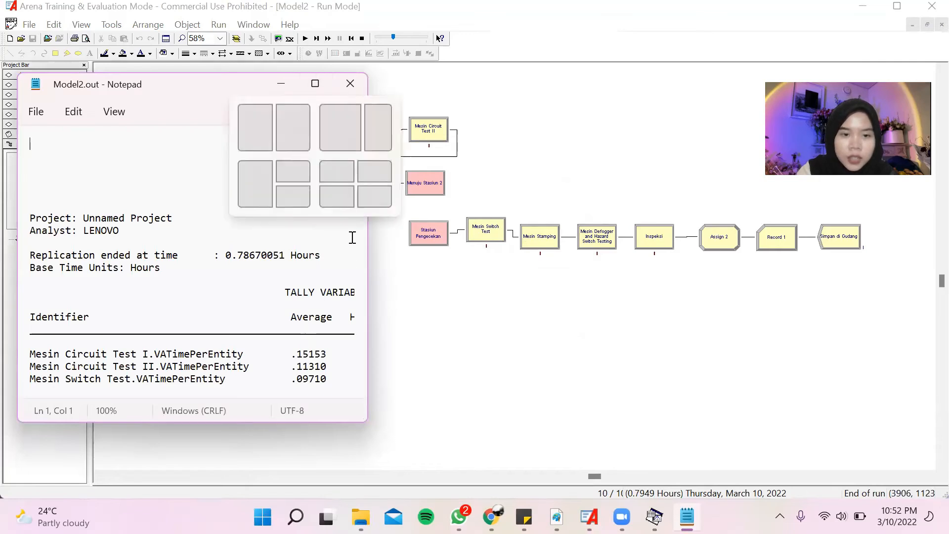
Enlarge the Model2.out report and examine its replication time, tally variables, counters and outputs.
click(316, 84)
scroll(578, 243, down, 7)
scroll(578, 244, up, 7)
scroll(580, 207, down, 20)
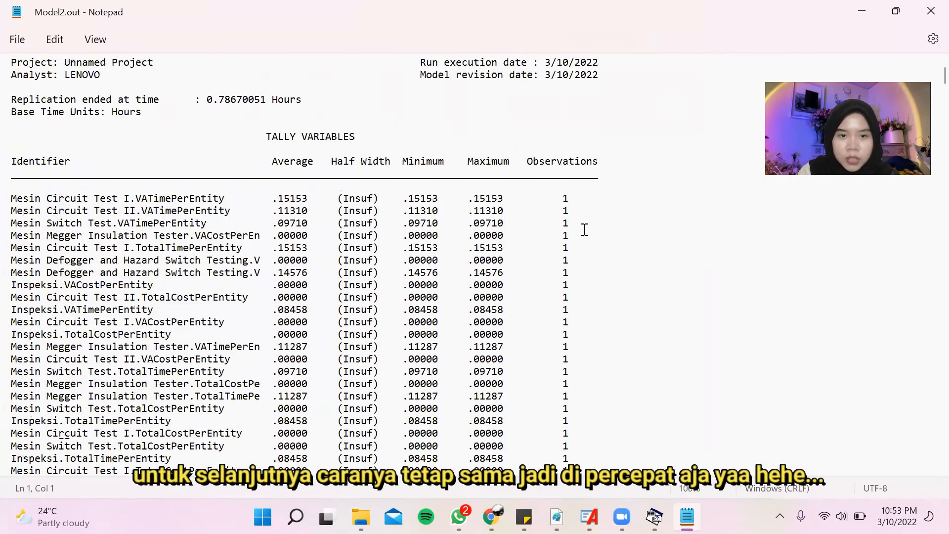
scroll(584, 229, down, 15)
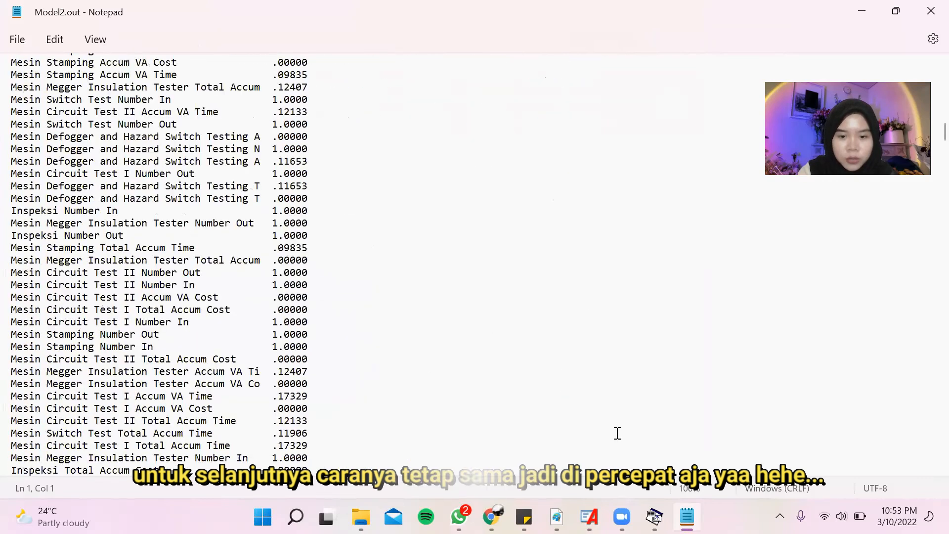
scroll(571, 386, up, 4)
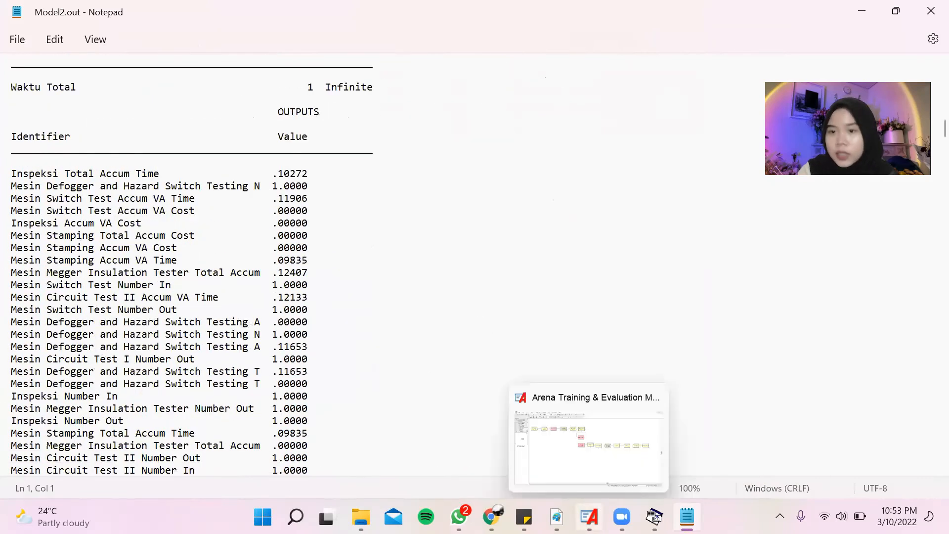
Switch to the practicum report in Adobe Reader and find Tabel 3.1 with the total time per replication.
key(alt+Tab)
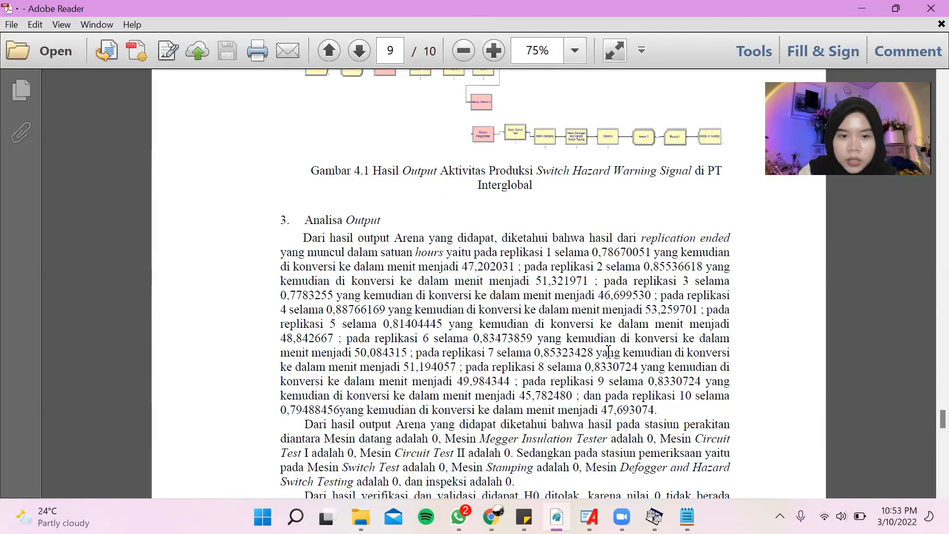
scroll(607, 356, up, 5)
scroll(609, 359, up, 10)
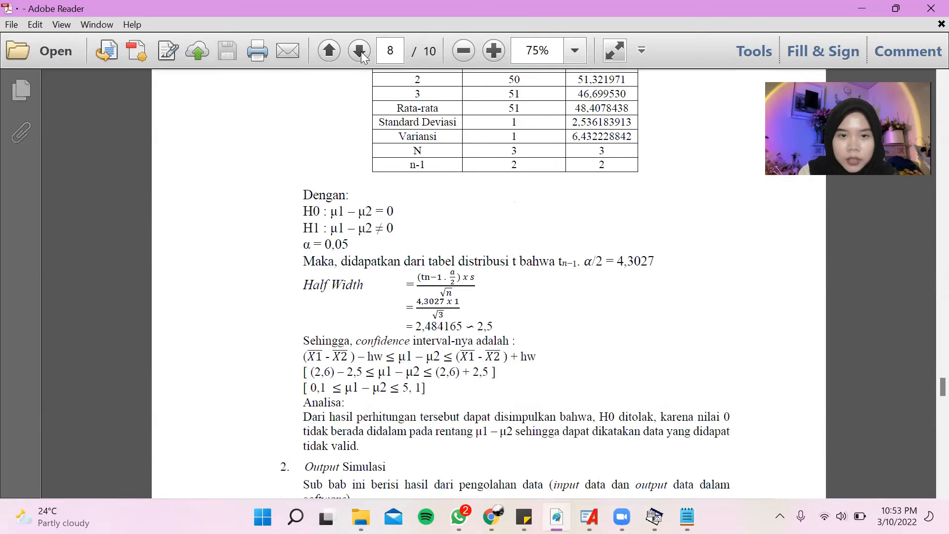
scroll(493, 187, up, 4)
scroll(494, 187, up, 15)
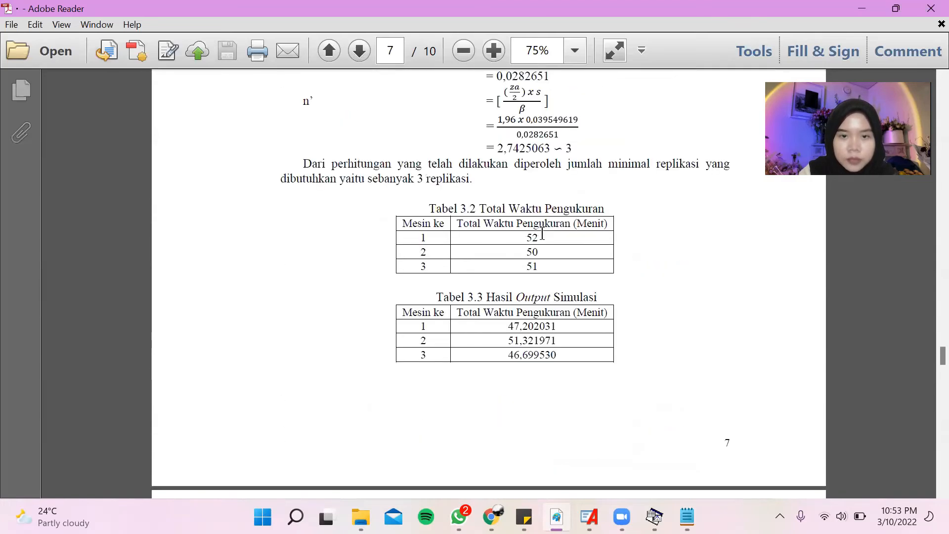
scroll(558, 271, up, 5)
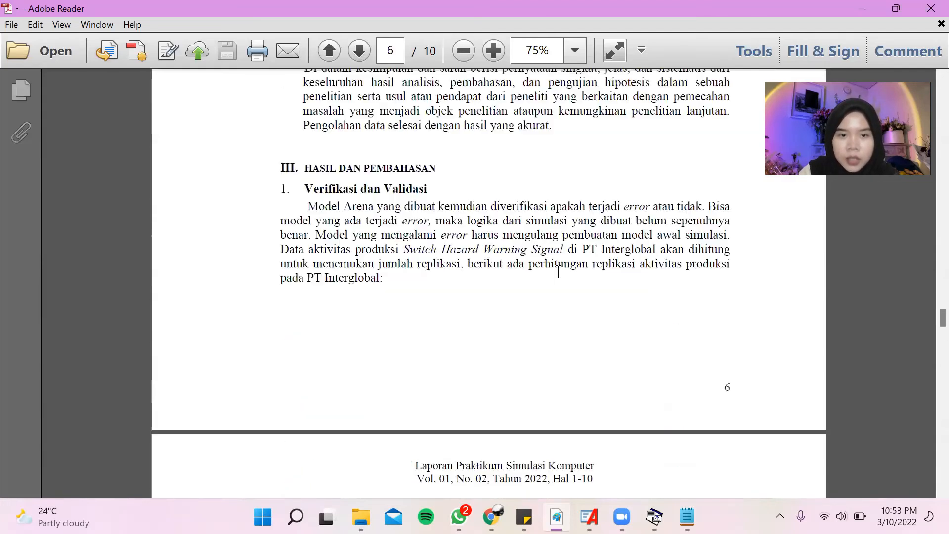
scroll(558, 271, down, 7)
scroll(560, 279, up, 5)
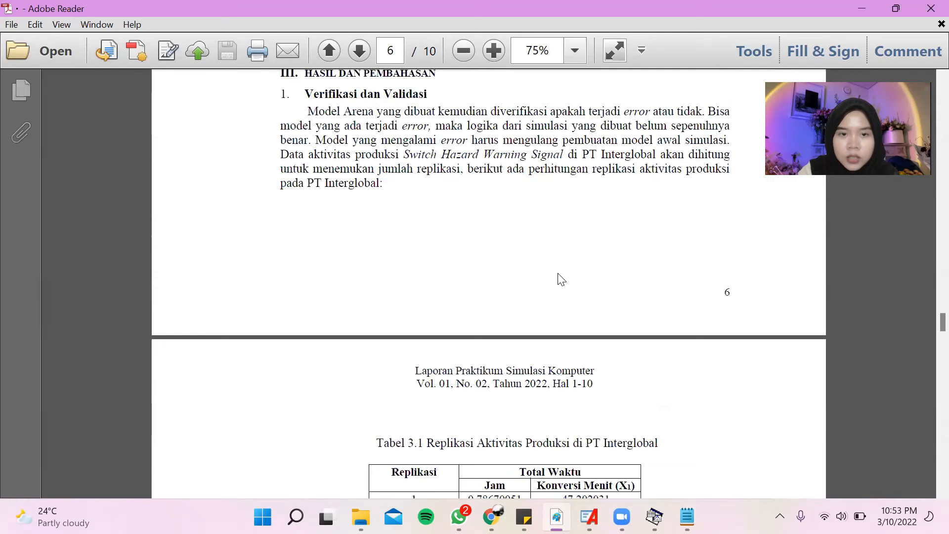
scroll(558, 271, down, 2)
scroll(558, 271, down, 10)
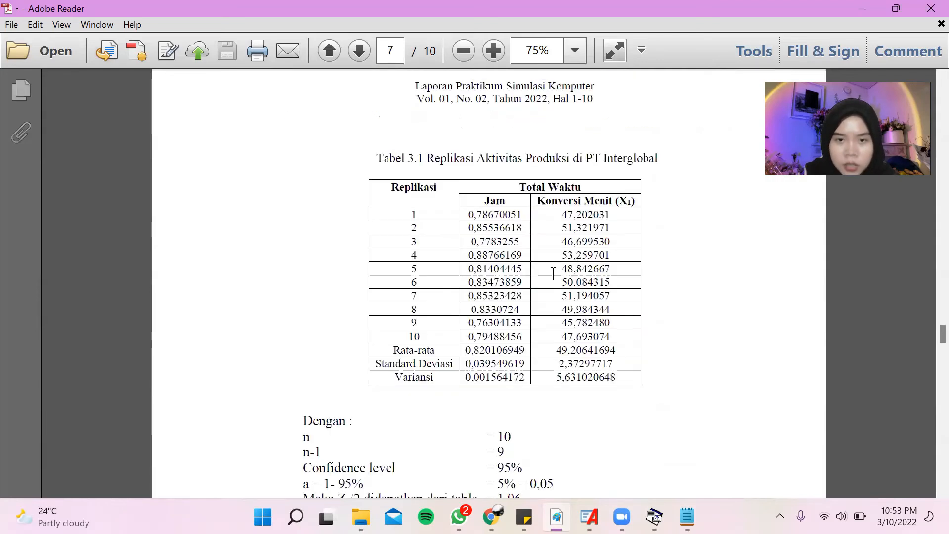
scroll(622, 138, down, 2)
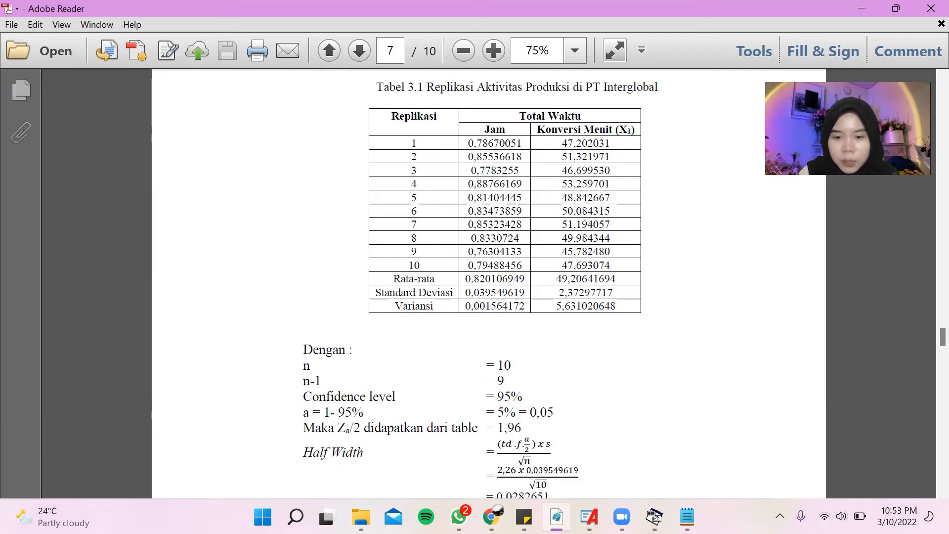
Return to the Model2.out report in Notepad and check the simulated results against Tabel 3.1.
key(alt+Tab)
scroll(368, 320, up, 15)
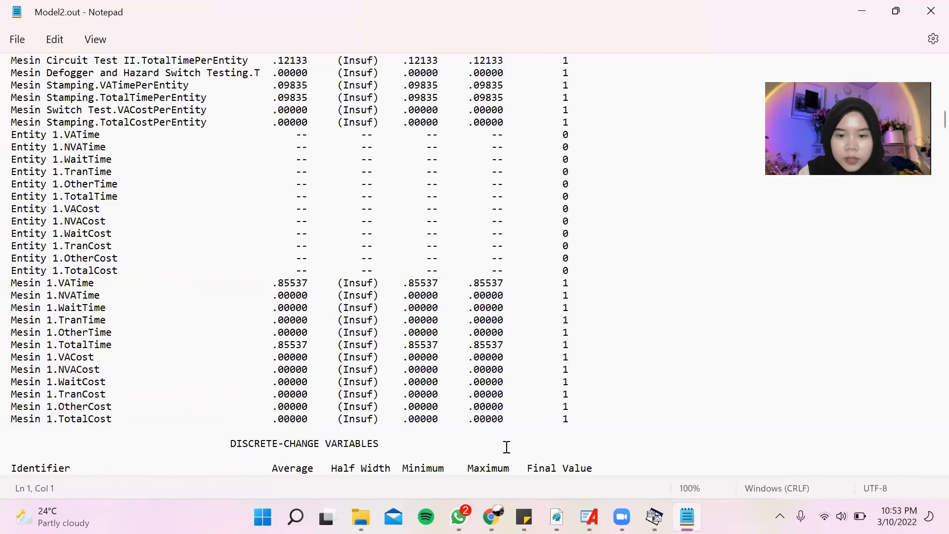
scroll(369, 320, up, 10)
Switch back to the PDF report and examine the half width and minimum replication calculations, plus Tabel 3.2 and Tabel 3.3.
key(alt+Tab)
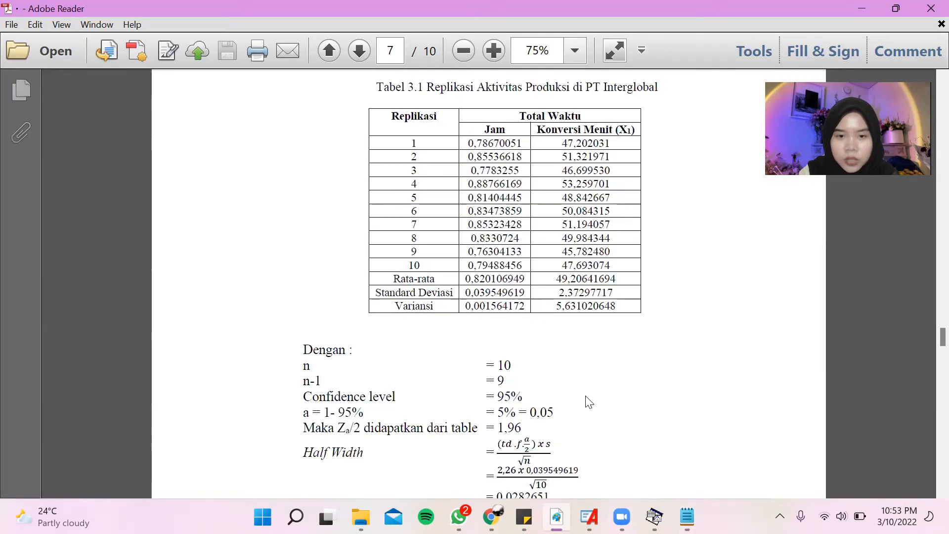
scroll(630, 322, down, 2)
scroll(631, 327, down, 1)
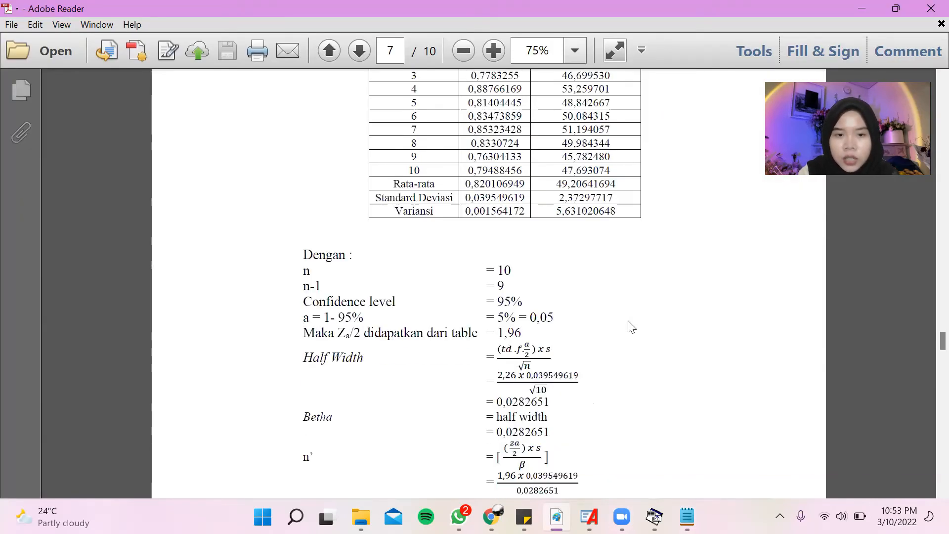
scroll(631, 327, down, 3)
scroll(631, 327, down, 1)
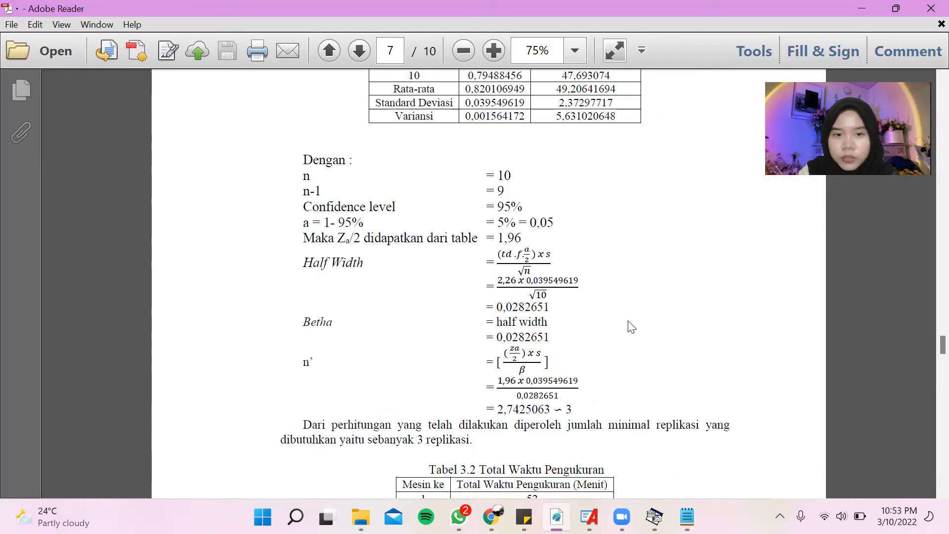
scroll(631, 327, down, 2)
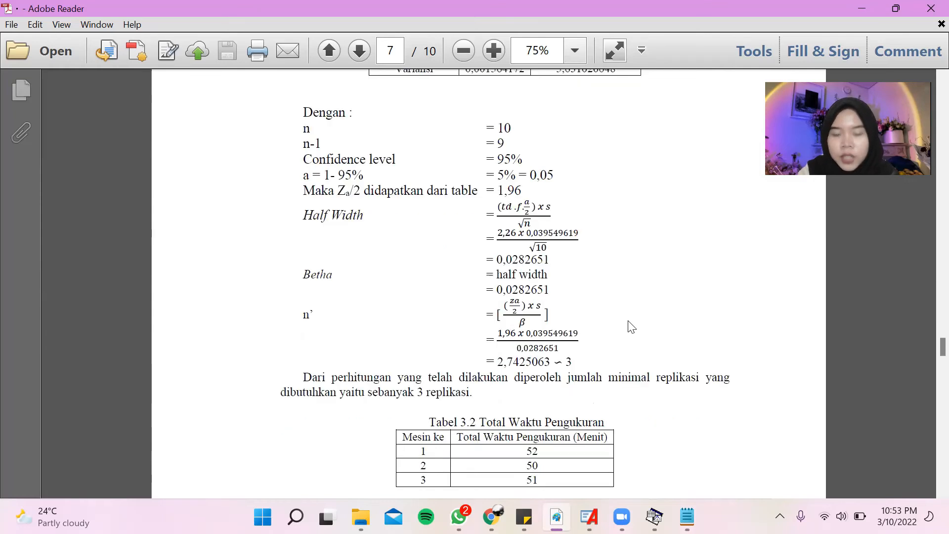
scroll(631, 327, down, 2)
scroll(631, 326, down, 4)
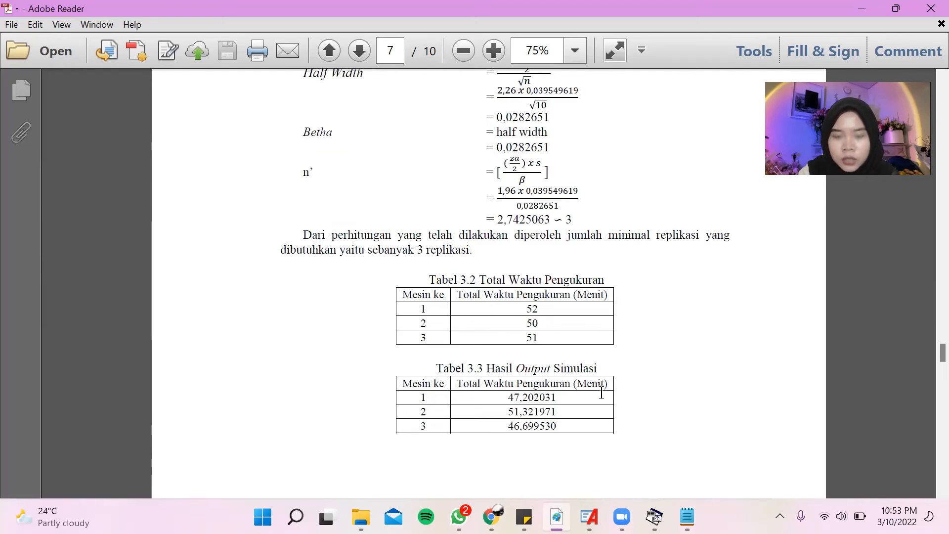
Examine the Welch Confidence Interval validation, including the hypotheses, Tabel 3.4, the half width calculation and the analysis.
scroll(604, 393, down, 5)
scroll(603, 391, down, 3)
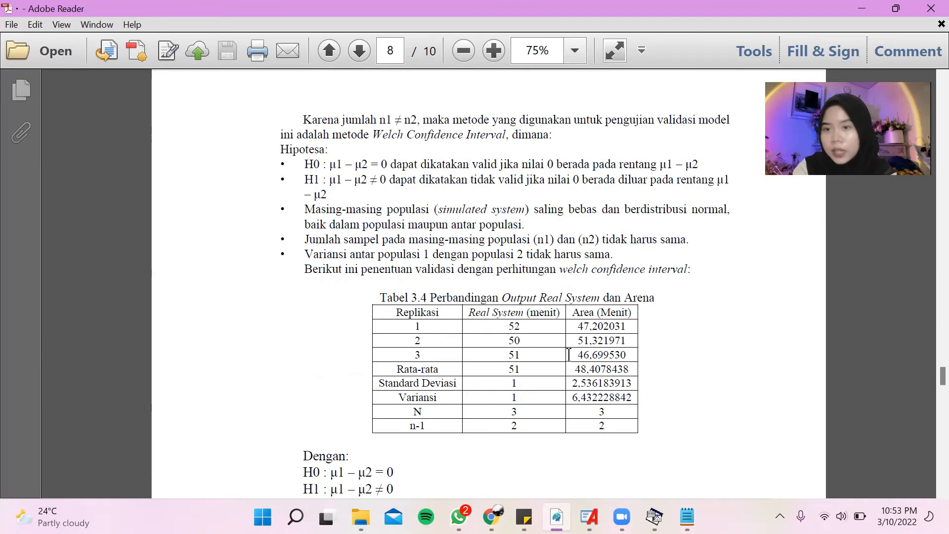
scroll(749, 310, down, 1)
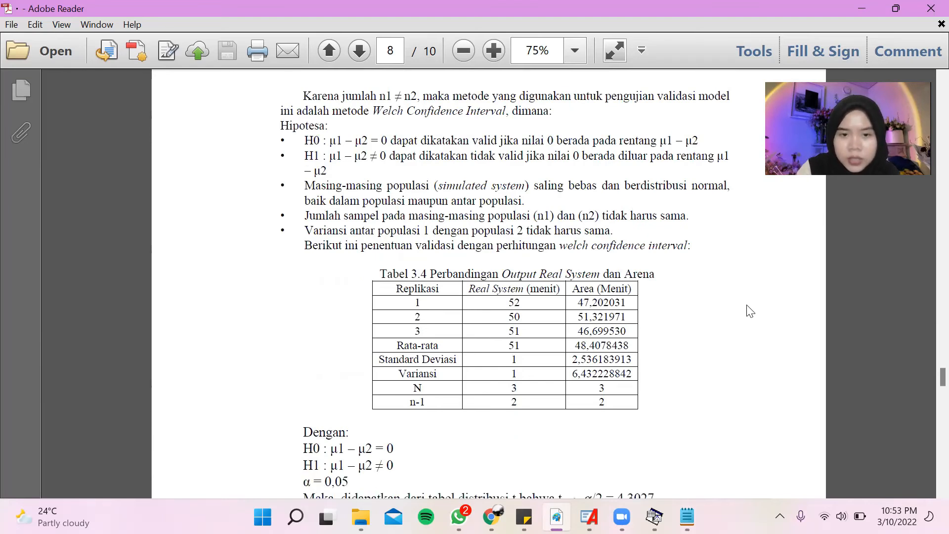
scroll(749, 310, down, 3)
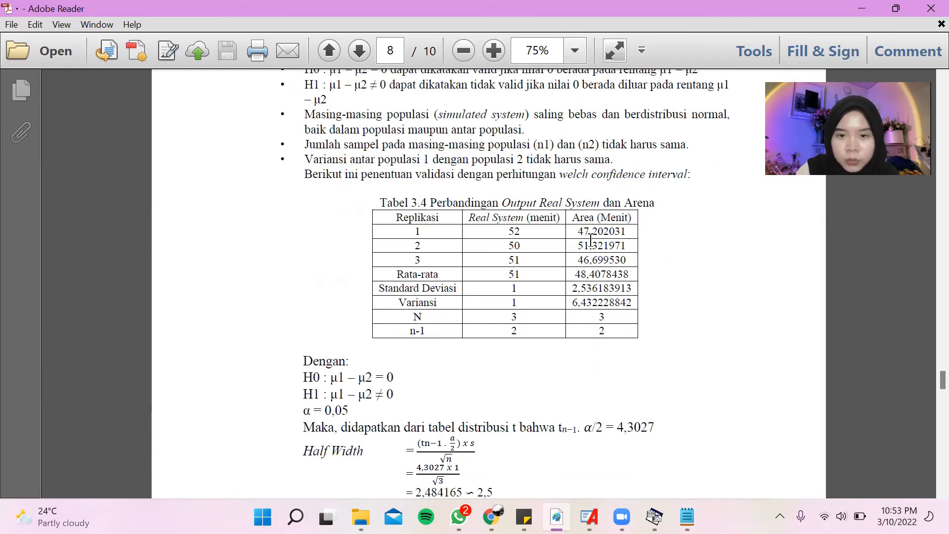
scroll(626, 232, down, 3)
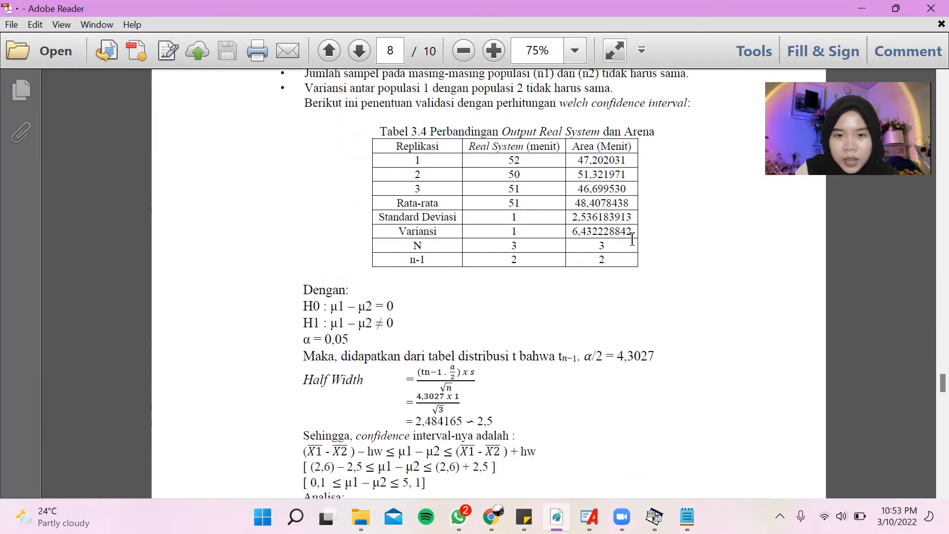
scroll(665, 291, down, 4)
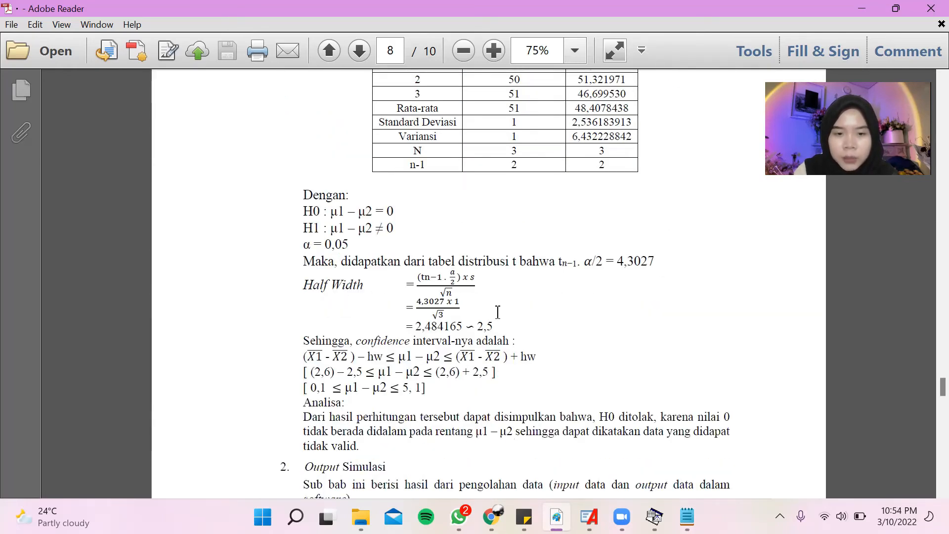
scroll(497, 312, down, 2)
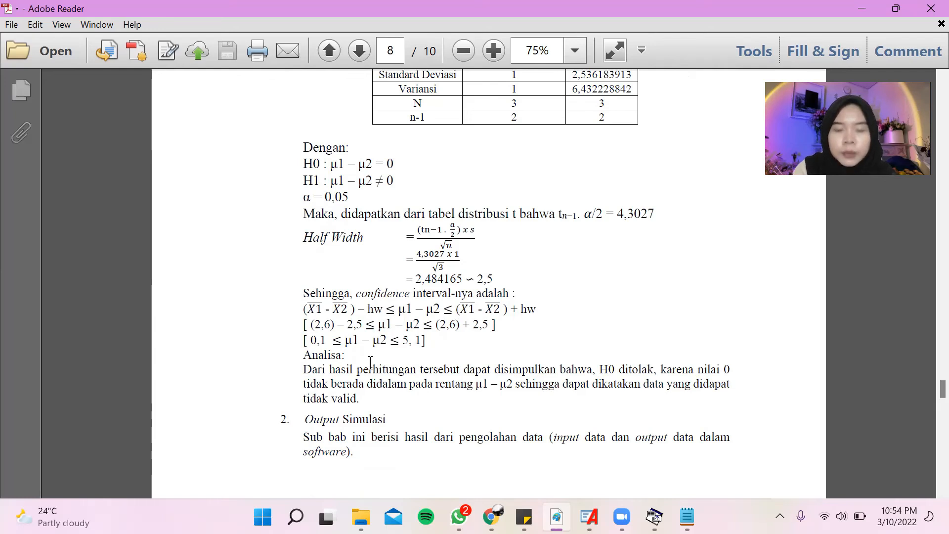
scroll(532, 364, down, 3)
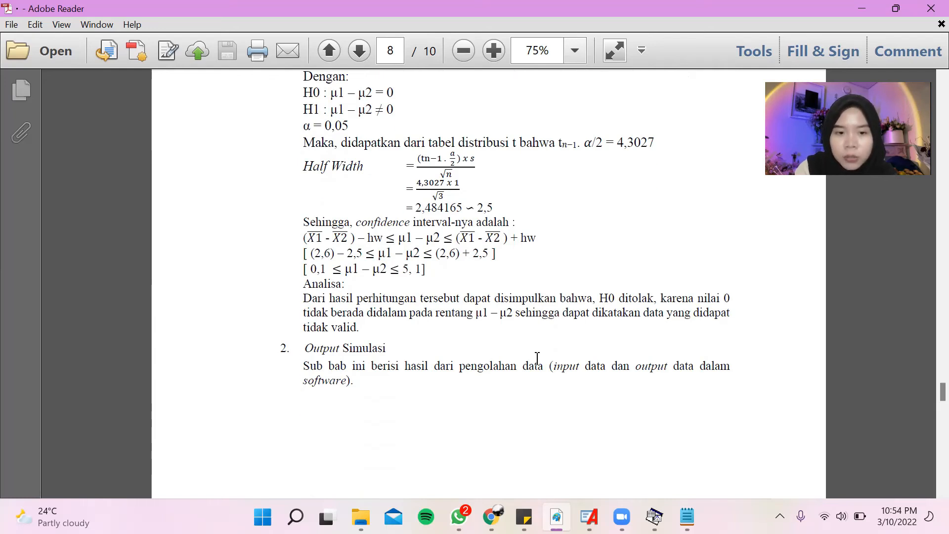
scroll(539, 365, up, 1)
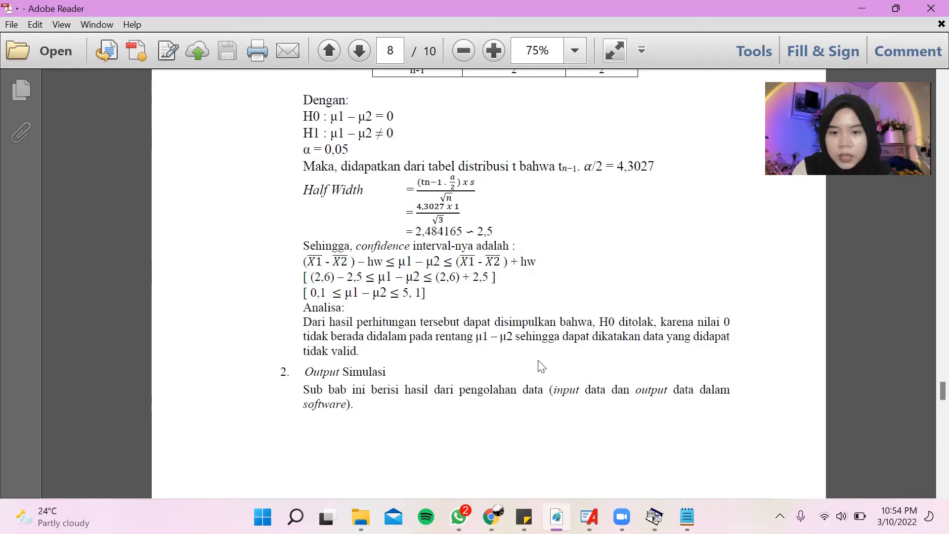
scroll(540, 365, down, 3)
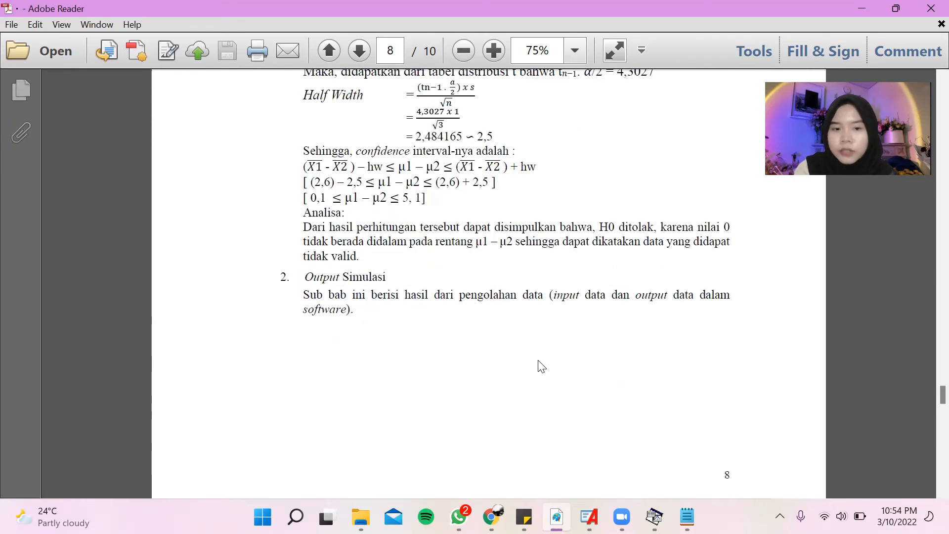
Review the model diagram in Gambar 4.1 and read the Analisa Output section of the report.
scroll(540, 365, down, 10)
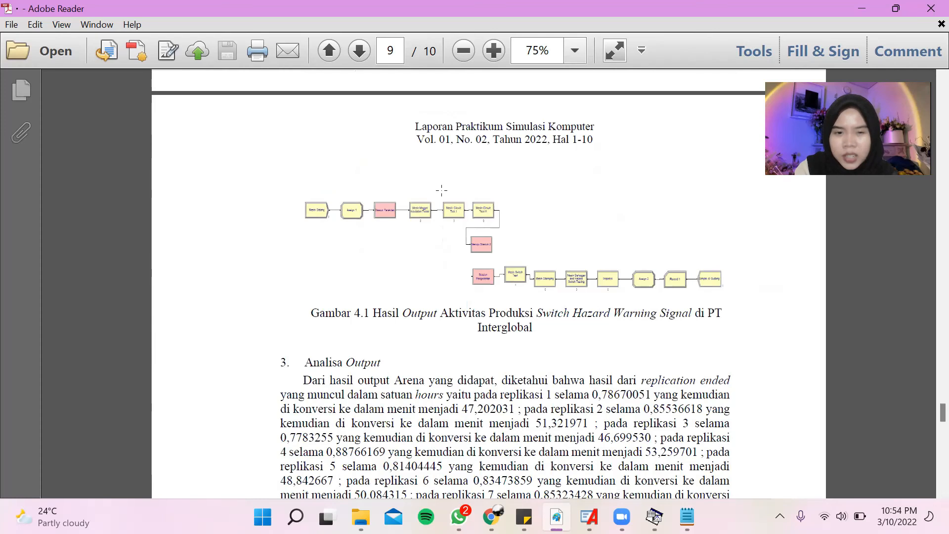
scroll(716, 344, down, 4)
scroll(716, 341, down, 2)
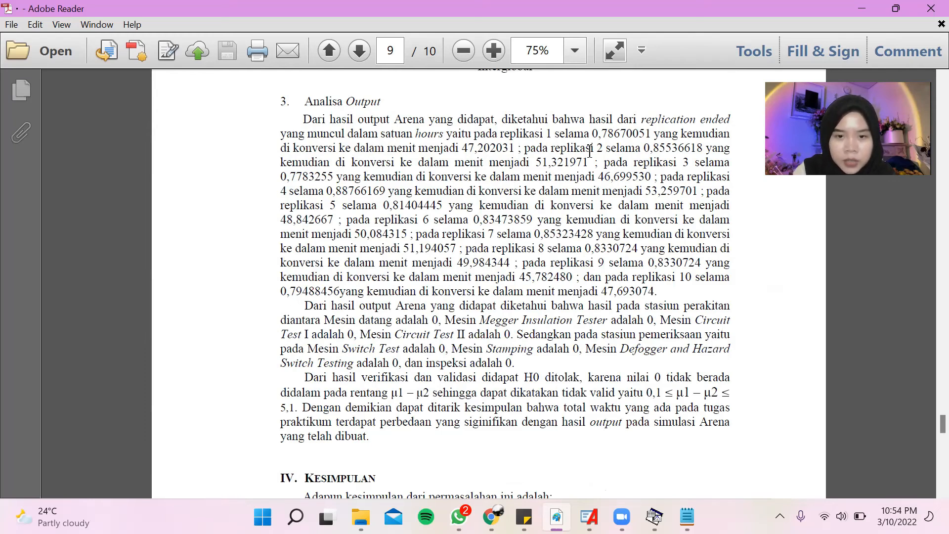
Read the rest of the Analisa Output section, including the verification and validation paragraph, and the Kesimpulan section of the report.
scroll(527, 304, down, 1)
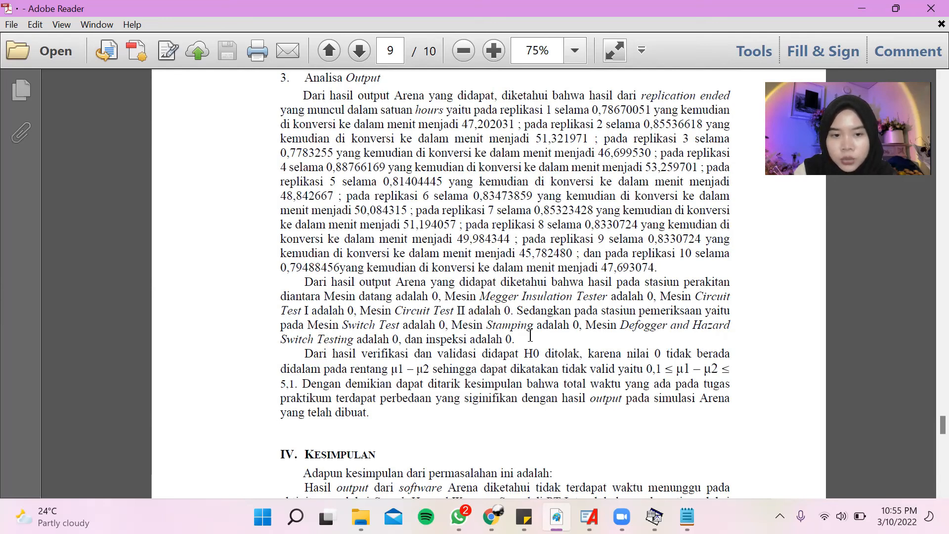
scroll(531, 336, down, 5)
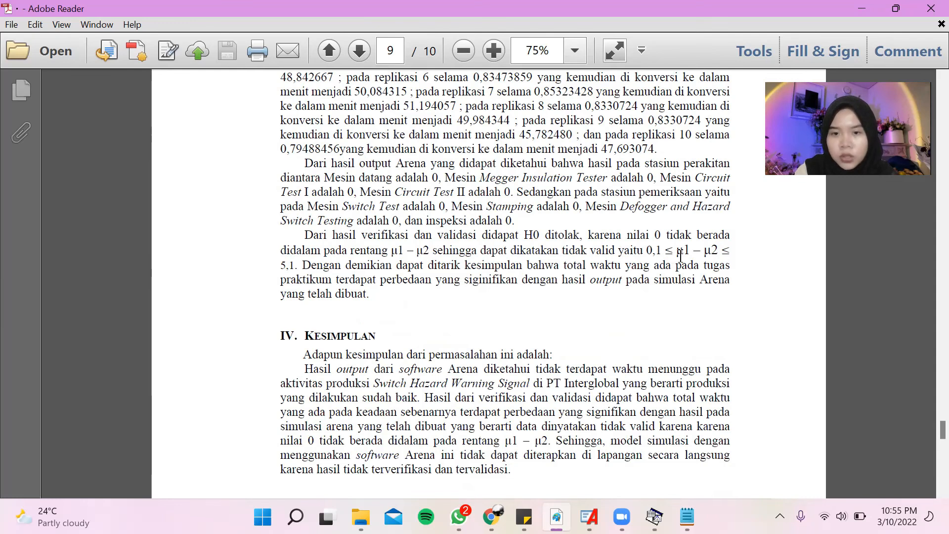
scroll(428, 292, down, 2)
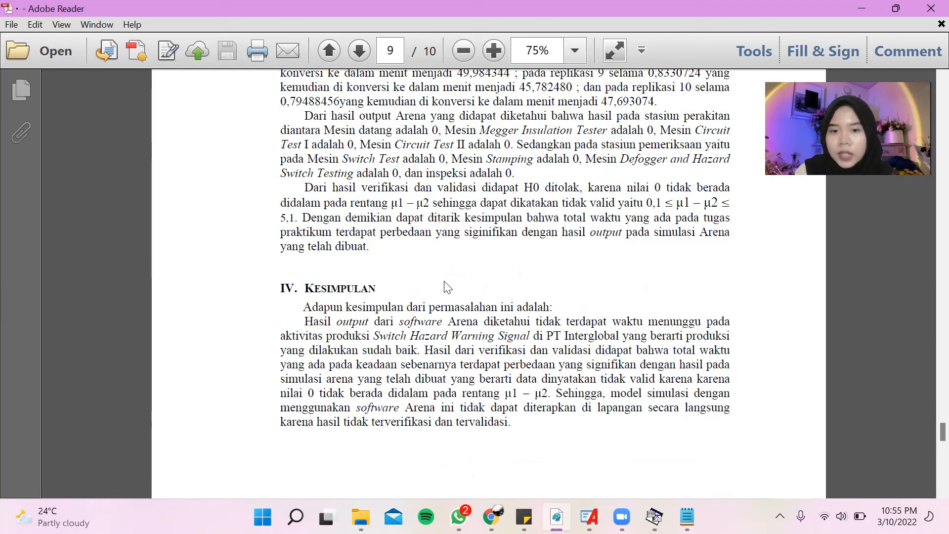
scroll(588, 283, down, 2)
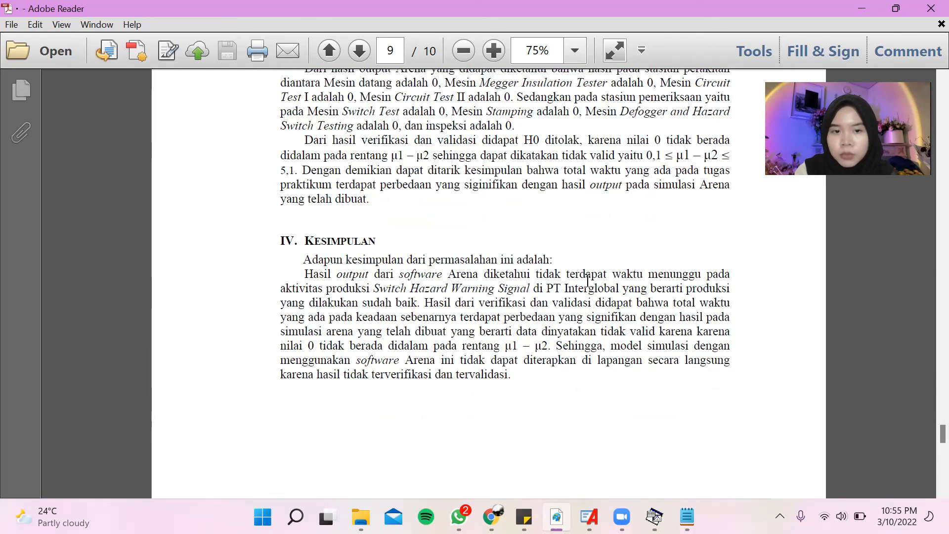
scroll(588, 280, down, 3)
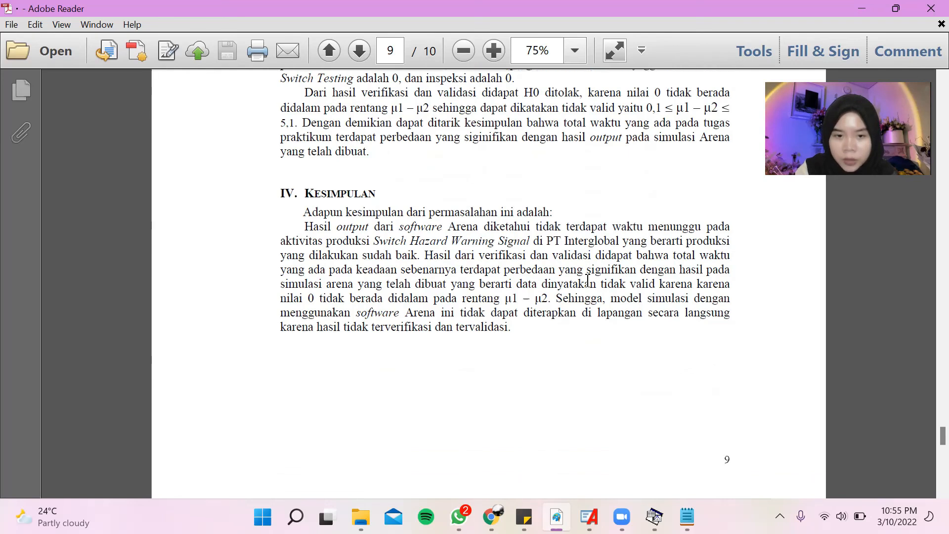
scroll(588, 281, down, 16)
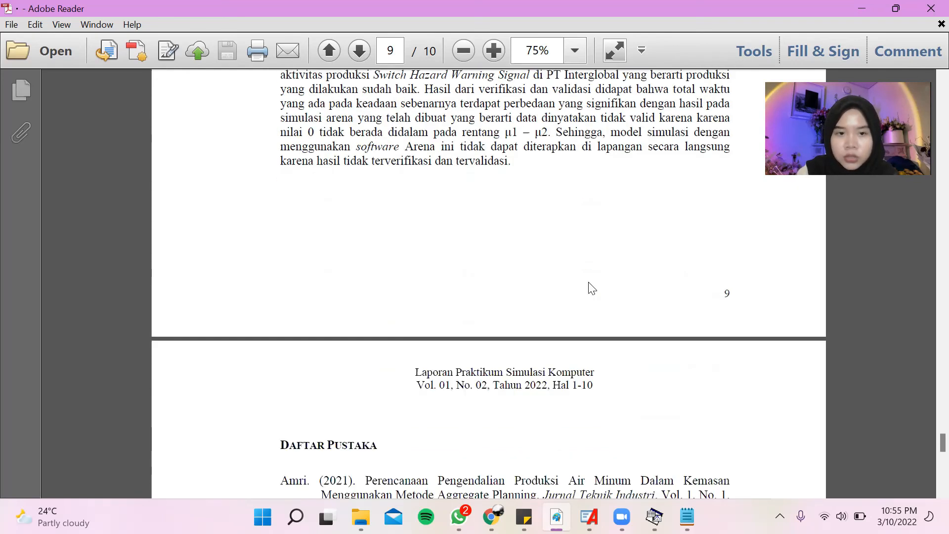
scroll(587, 281, up, 16)
scroll(587, 280, up, 3)
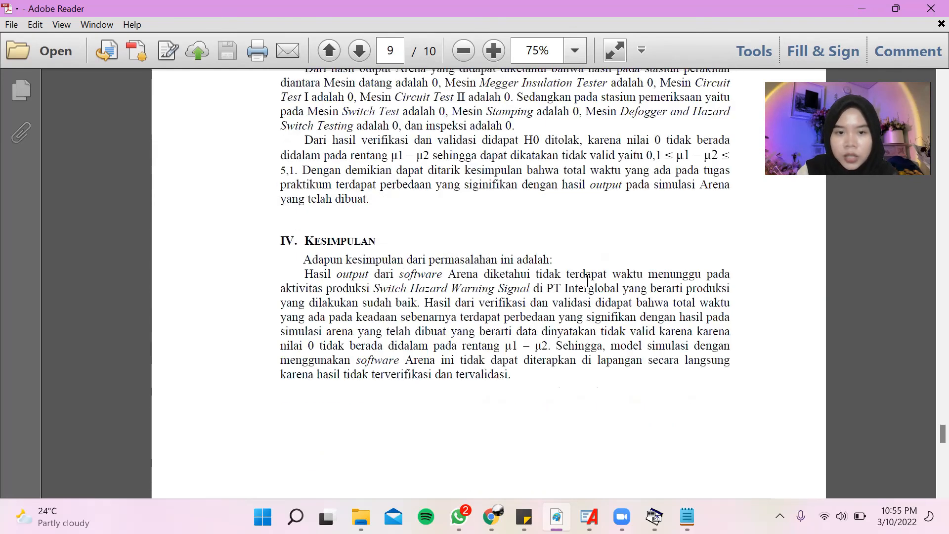